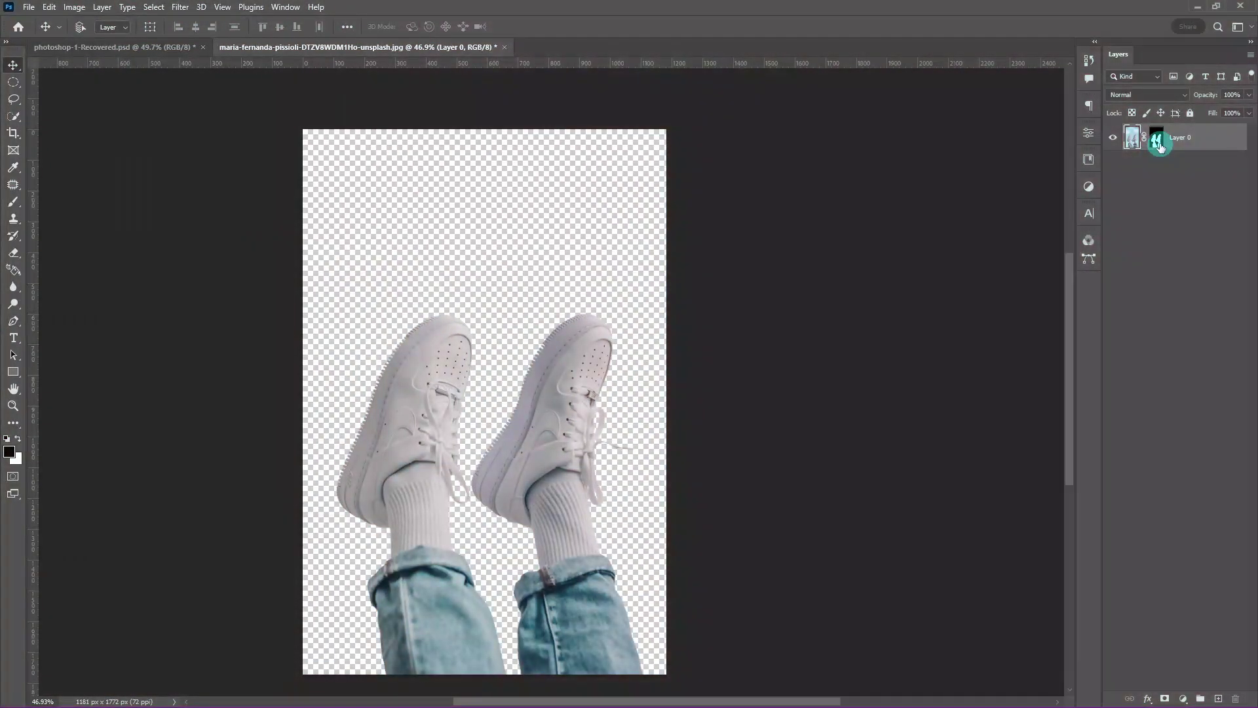
Check the shoes layer's mask, then convert Layer 0 to a Smart Object.
{"action": "left_click", "coordinate": [1157, 140], "text": "shift"}
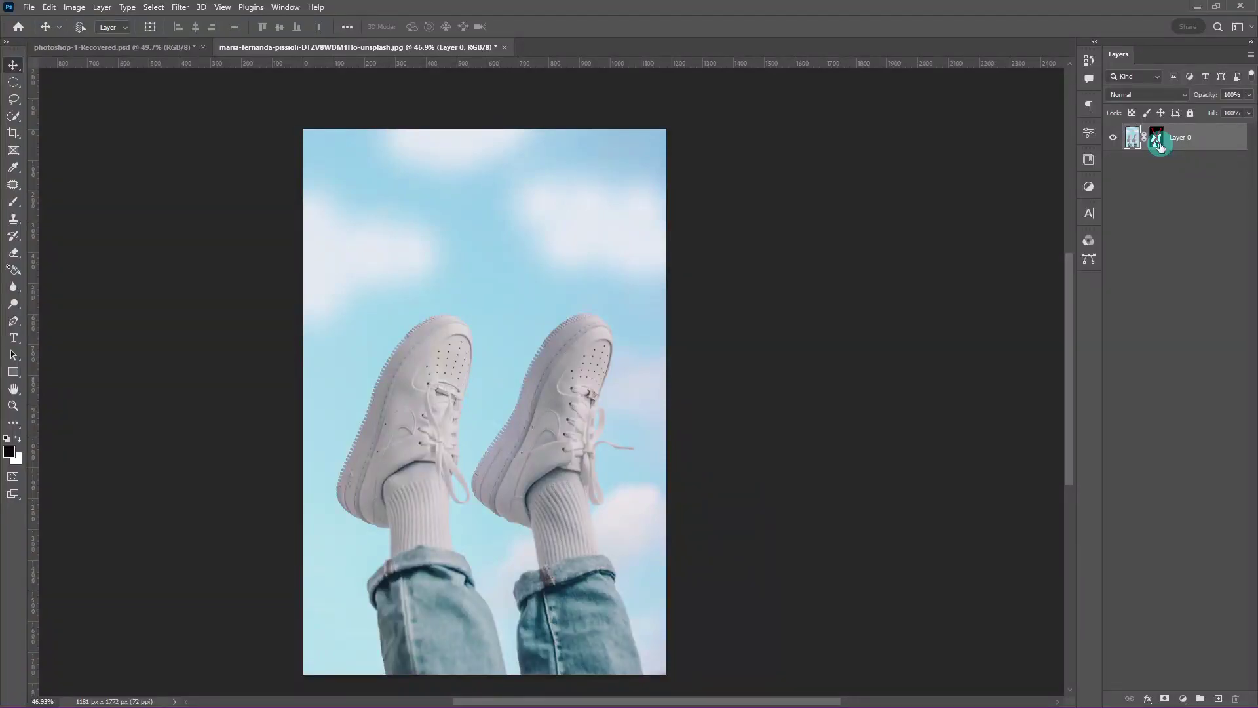
{"action": "left_click", "coordinate": [1159, 143], "text": "shift"}
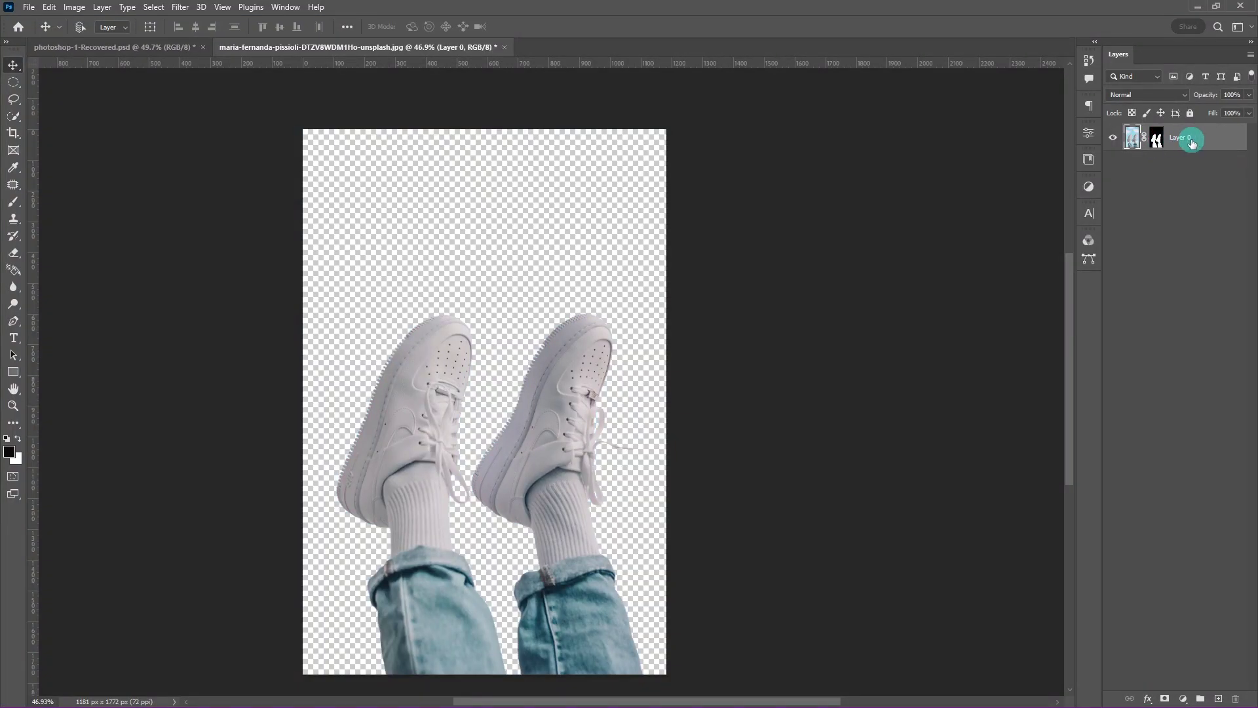
{"action": "right_click", "coordinate": [1191, 143]}
{"action": "left_click", "coordinate": [1151, 330]}
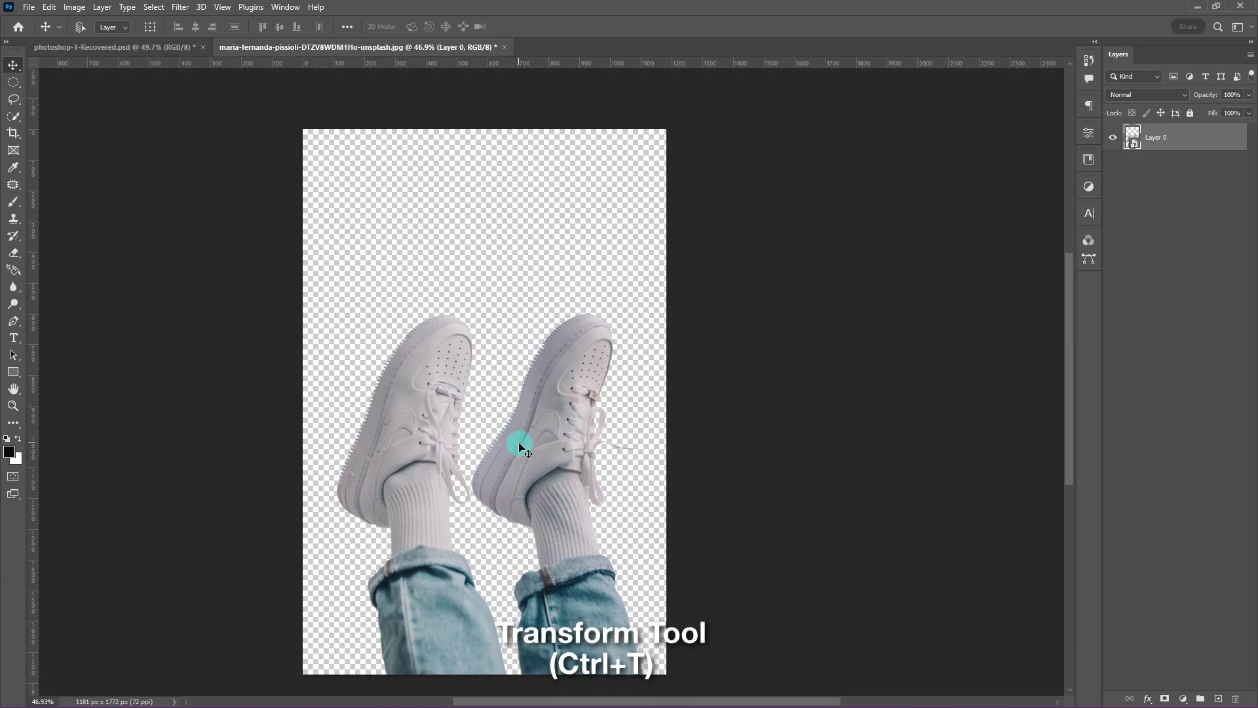
Place the shoes into photoshop-1-Recovered.psd, scaled slightly smaller and lowered onto the road.
{"action": "left_click_drag", "start_coordinate": [520, 441], "coordinate": [562, 455]}
{"action": "key", "text": "ctrl+t"}
{"action": "left_click_drag", "start_coordinate": [710, 190], "coordinate": [681, 223]}
{"action": "left_click_drag", "start_coordinate": [586, 308], "coordinate": [597, 364]}
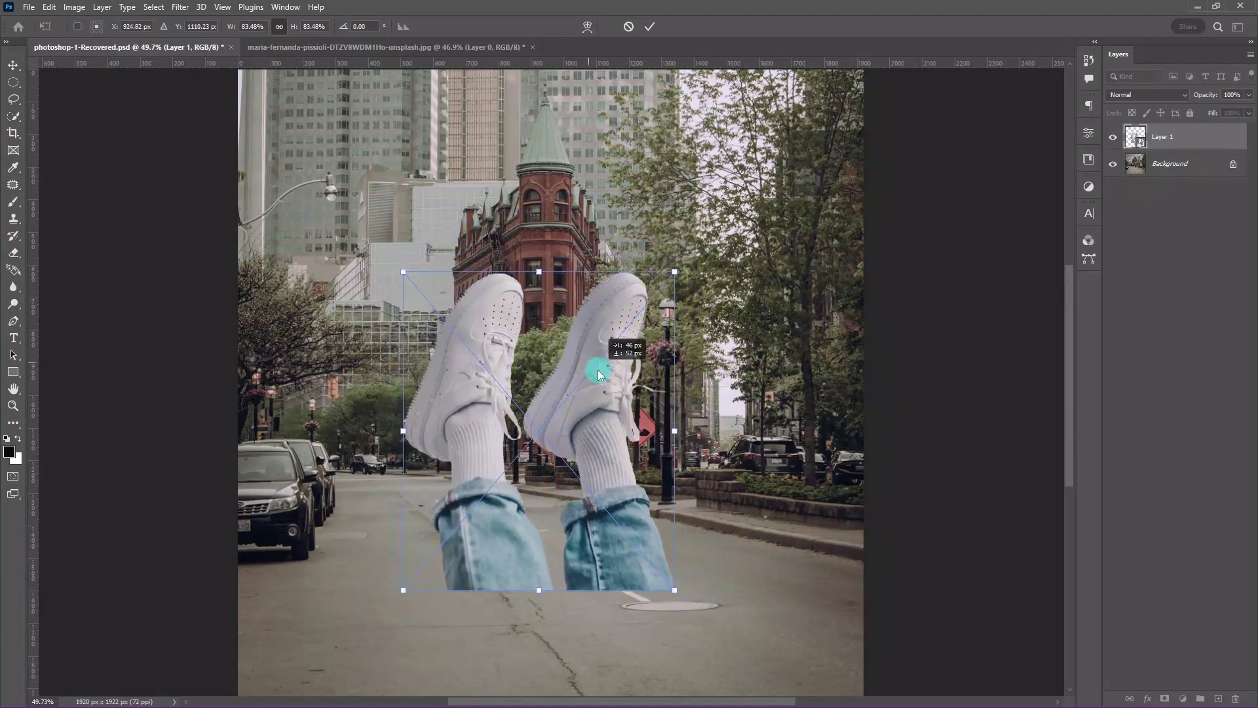
{"action": "key", "text": "Return"}
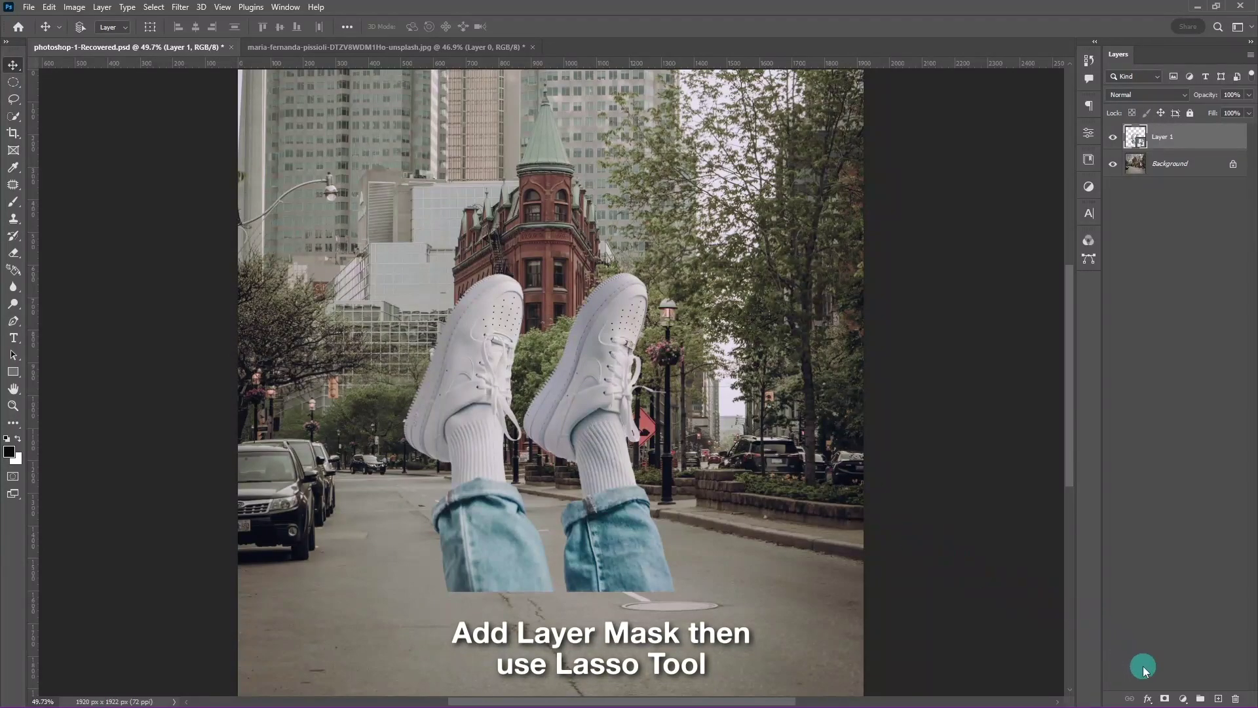
Mask Layer 1 and lasso-delete the pavement strip beneath the jeans hems.
{"action": "left_click", "coordinate": [1163, 697]}
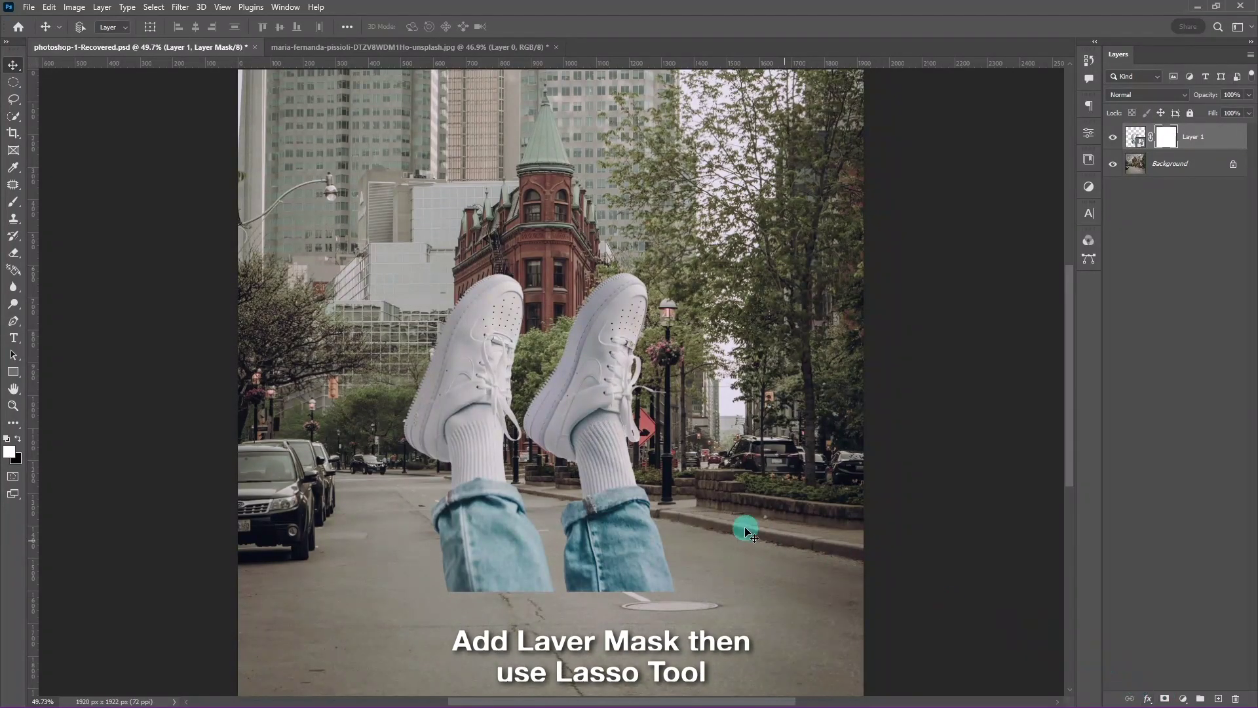
{"action": "right_click", "coordinate": [13, 98]}
{"action": "left_click", "coordinate": [52, 90]}
{"action": "scroll", "coordinate": [500, 600], "scroll_direction": "up", "scroll_amount": 5}
{"action": "scroll", "coordinate": [500, 599], "scroll_direction": "up", "scroll_amount": 2}
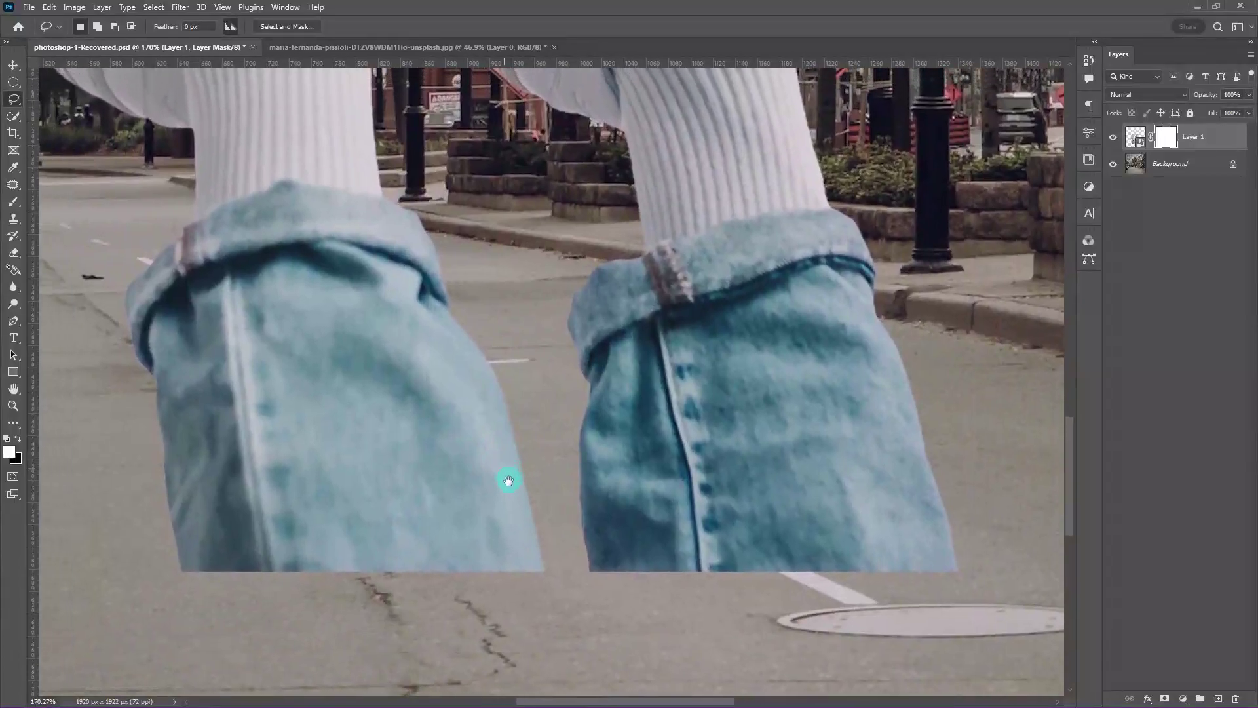
{"action": "scroll", "coordinate": [508, 480], "scroll_direction": "up", "scroll_amount": 1}
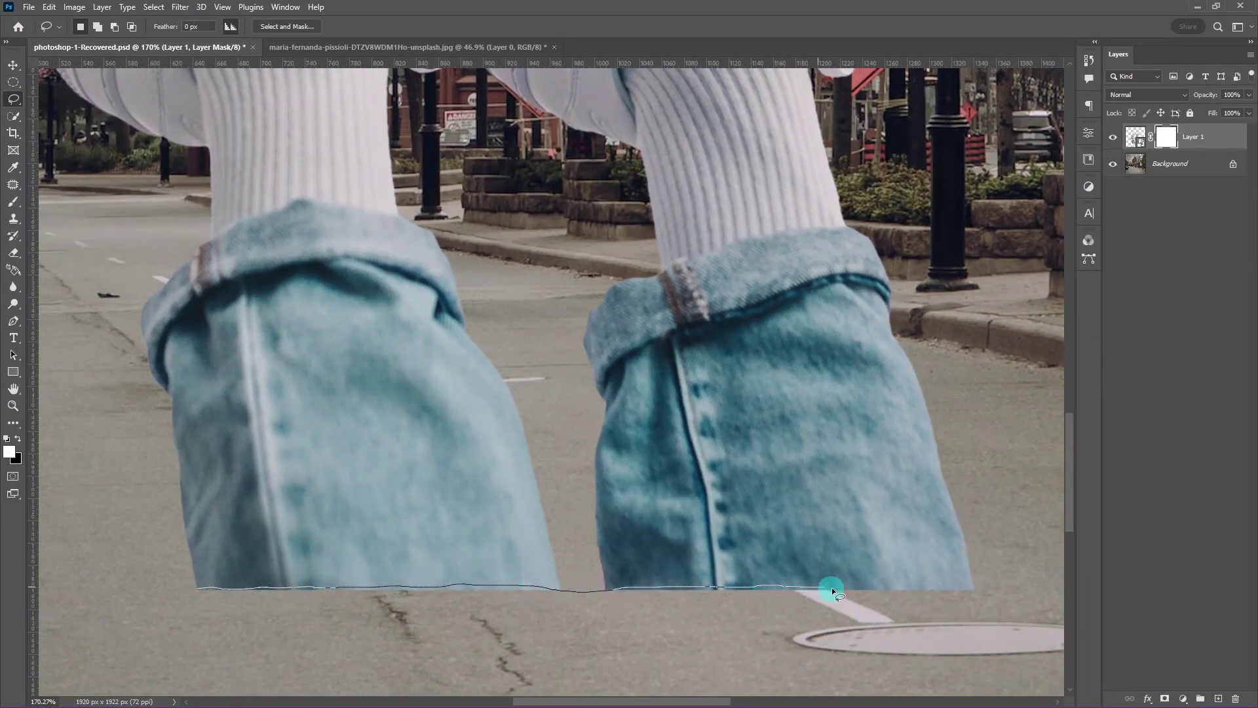
{"action": "left_click_drag", "start_coordinate": [948, 588], "coordinate": [210, 609]}
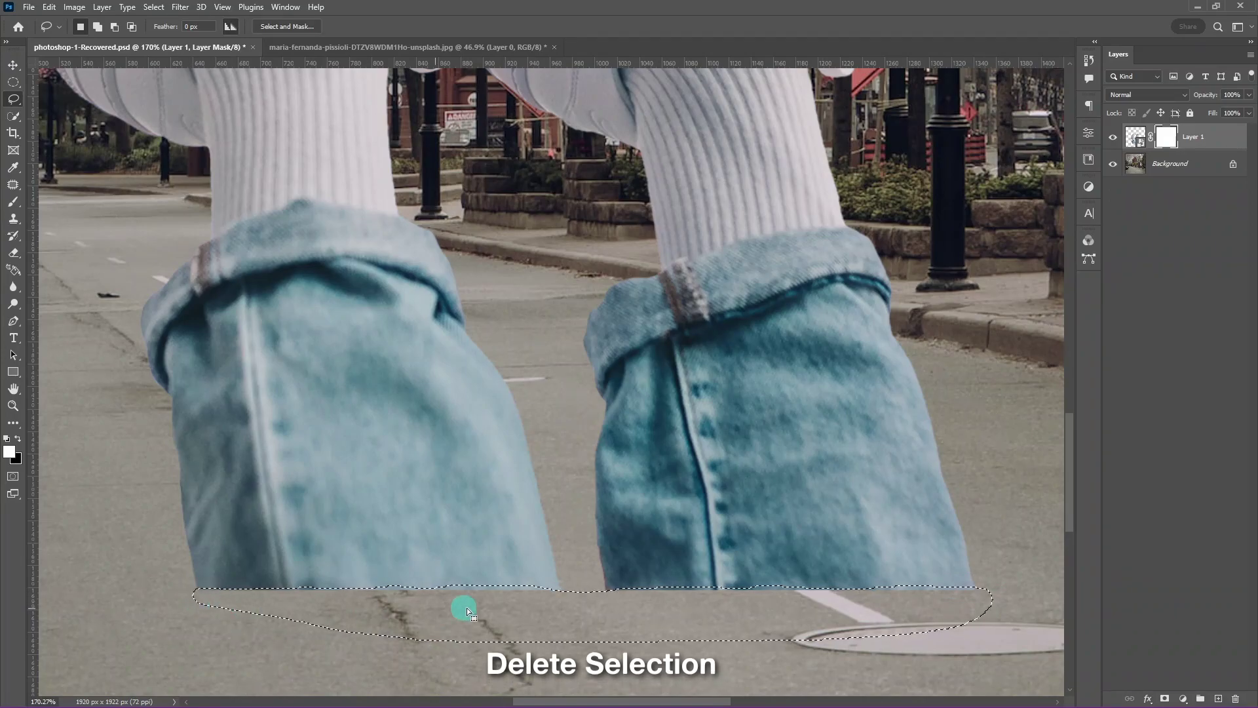
{"action": "key", "text": "Delete"}
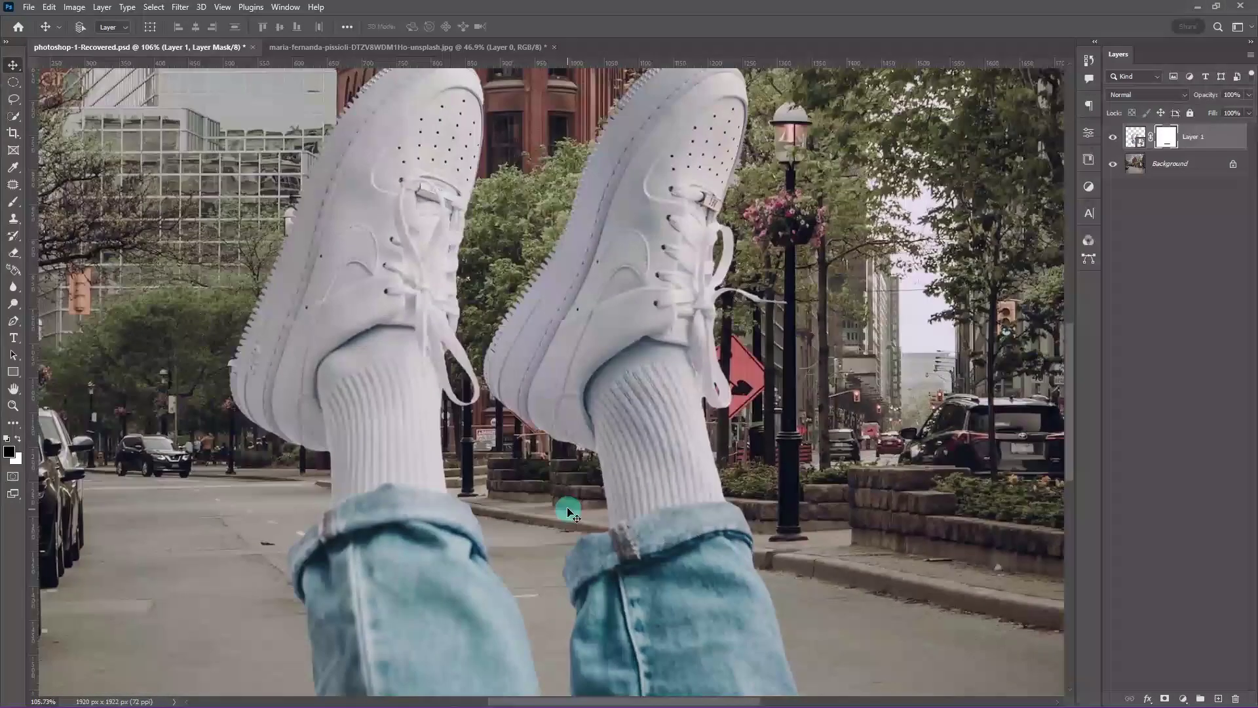
{"action": "scroll", "coordinate": [568, 510], "scroll_direction": "down", "scroll_amount": 2}
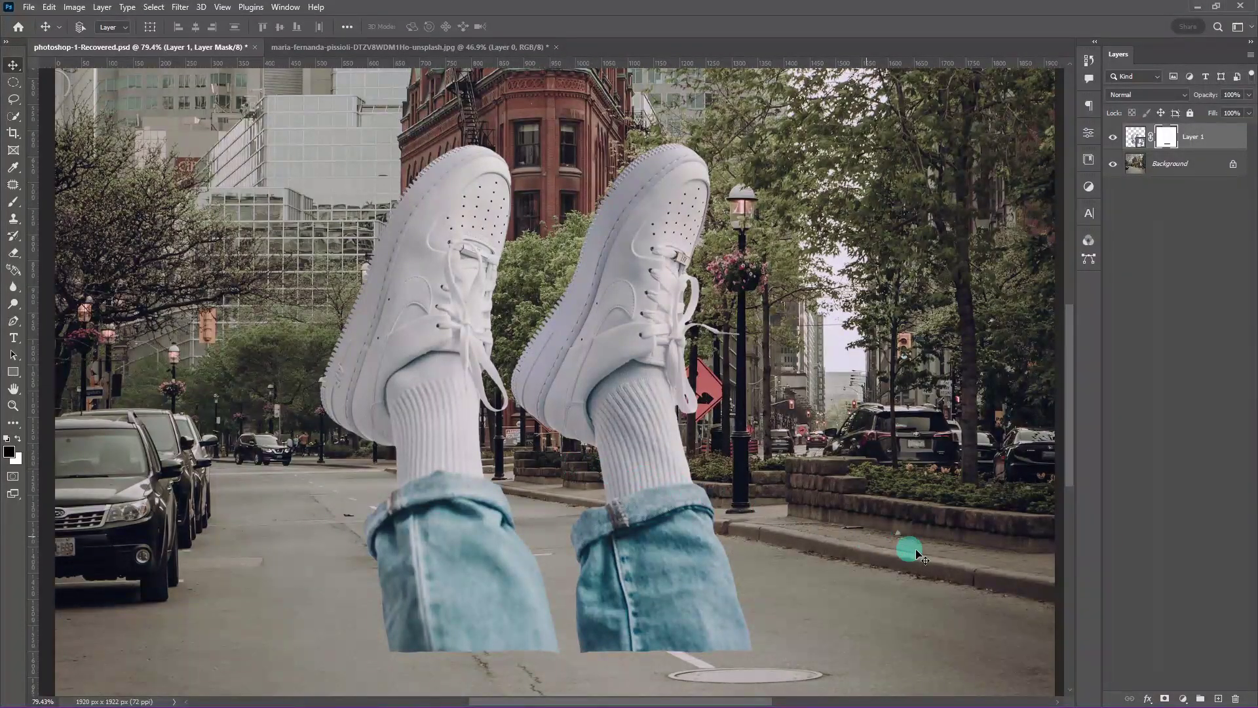
Add a Vibrance layer clipped to Layer 1 with Vibrance -32 and Saturation -15.
{"action": "left_click", "coordinate": [1185, 698]}
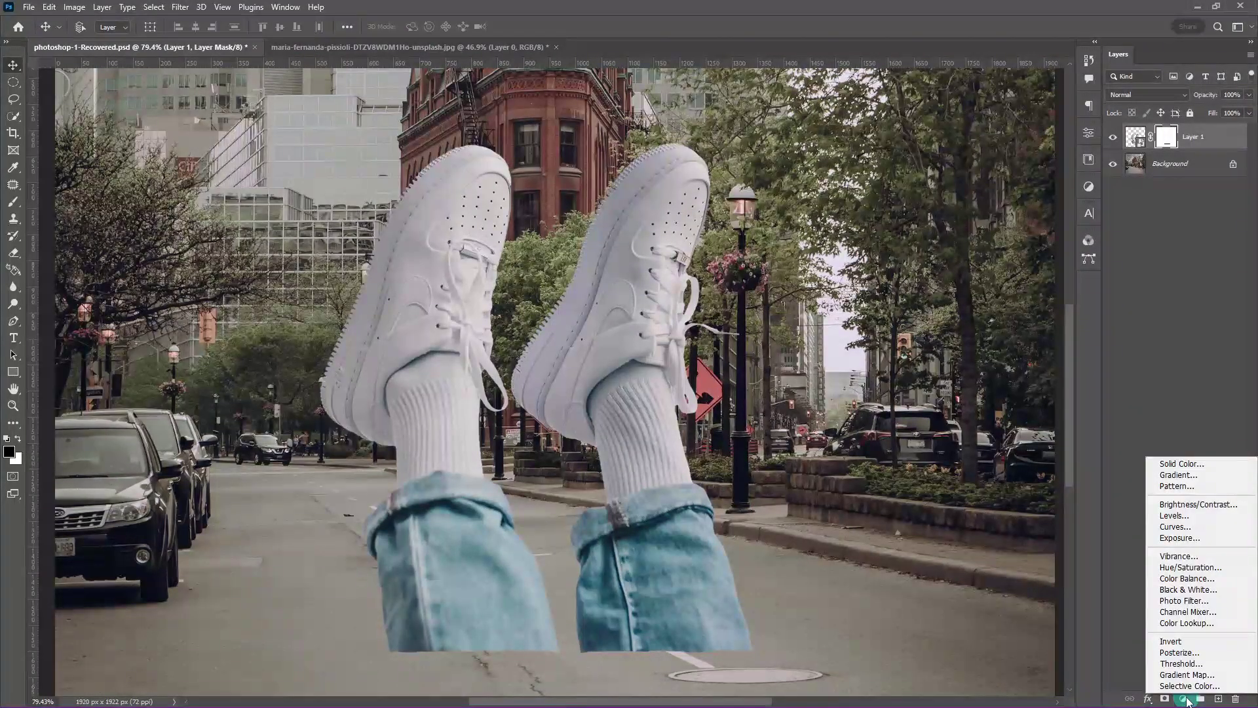
{"action": "left_click", "coordinate": [1187, 561]}
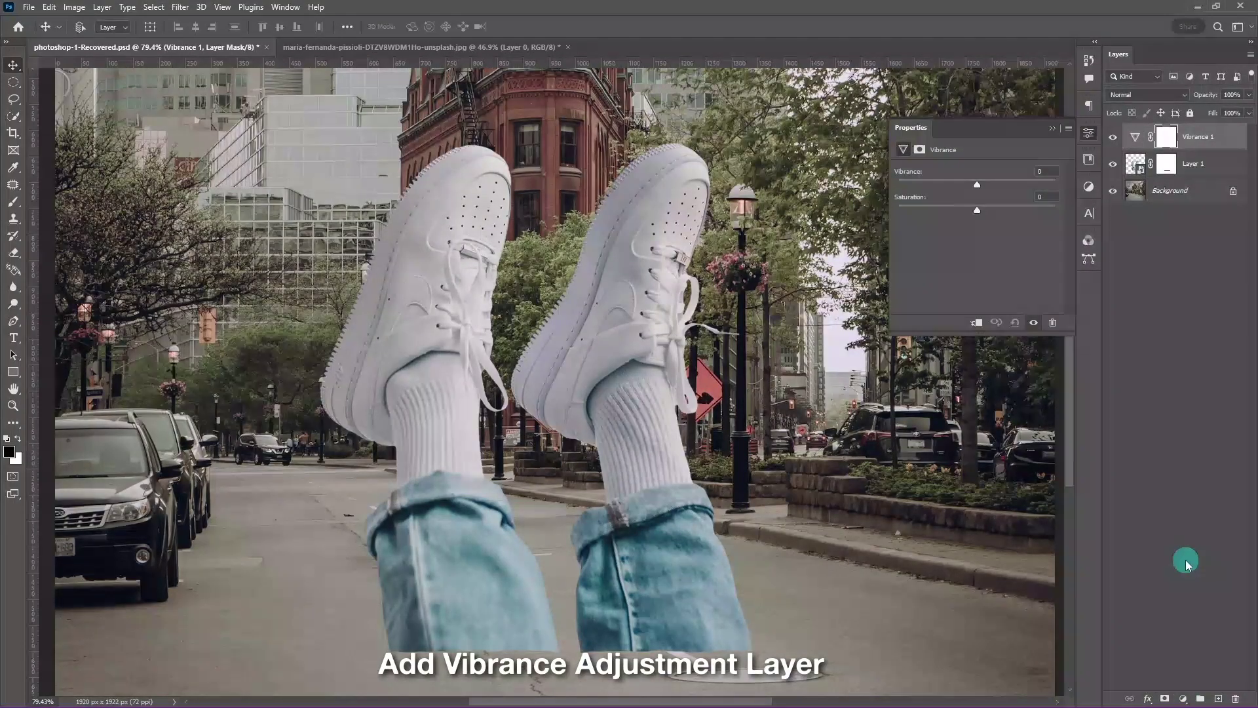
{"action": "left_click", "coordinate": [977, 323]}
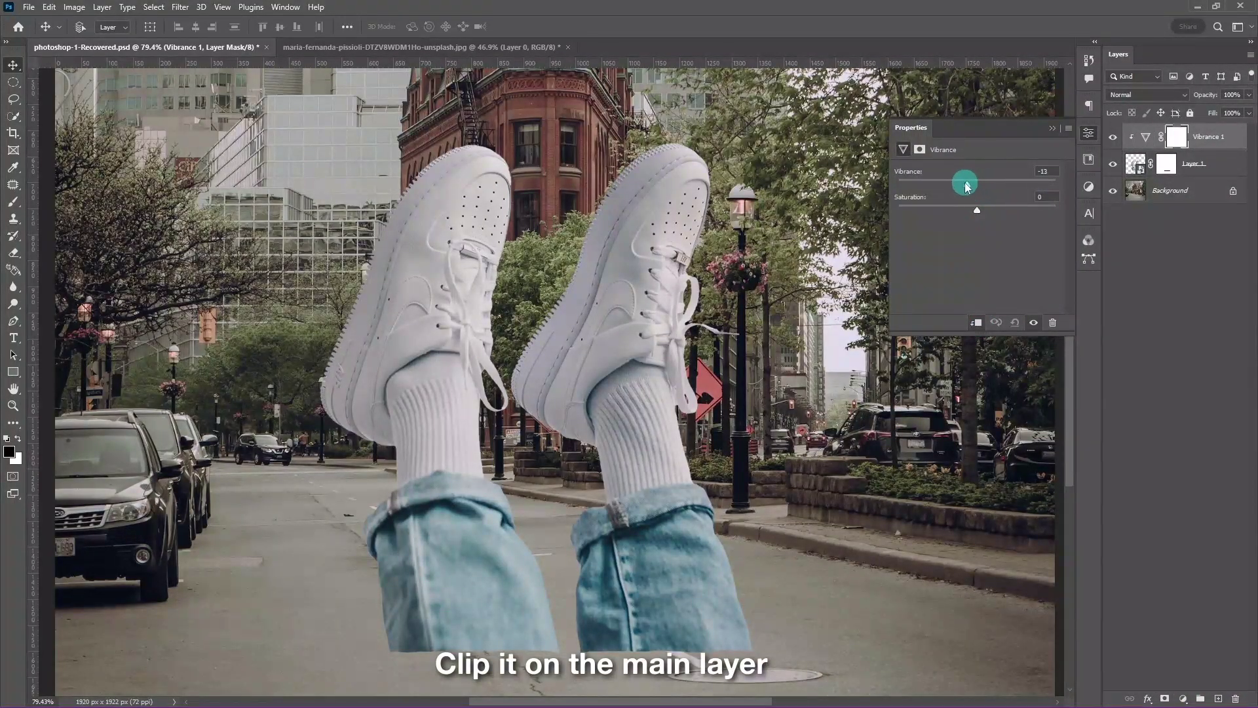
{"action": "left_click_drag", "start_coordinate": [965, 187], "coordinate": [954, 184]}
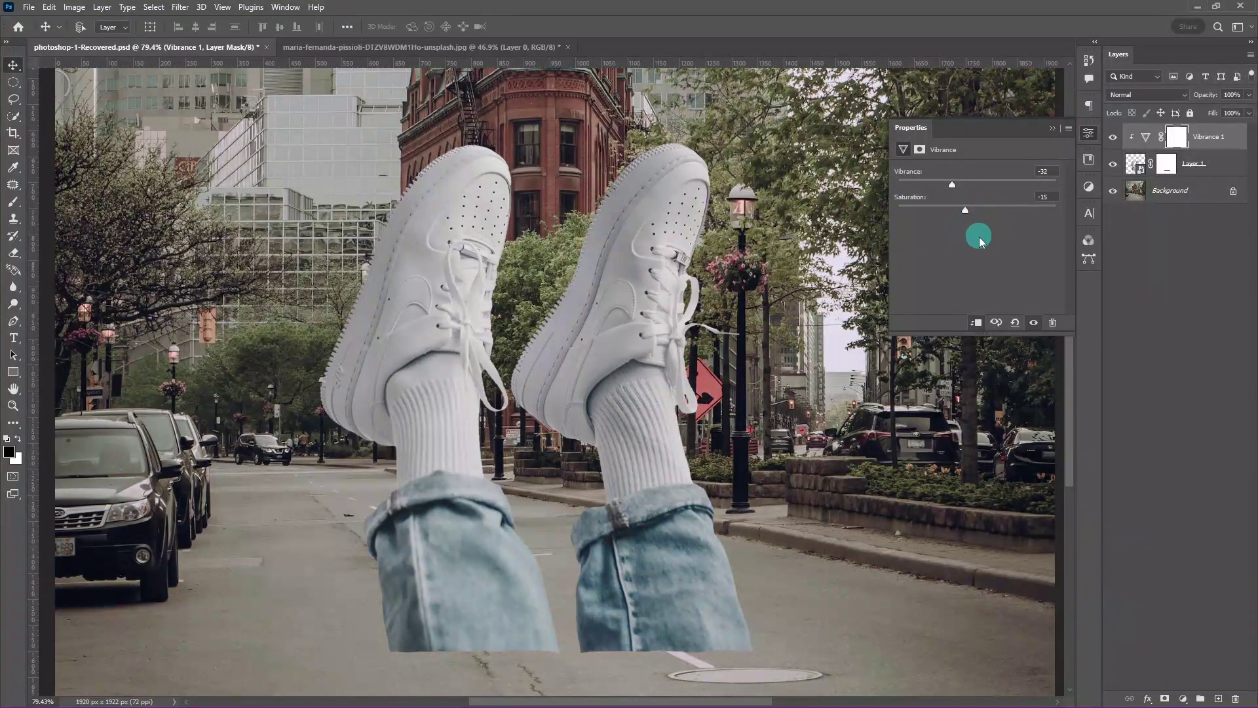
Add a clipped Brightness/Contrast layer with Brightness -16 and Contrast 17.
{"action": "left_click", "coordinate": [1182, 699]}
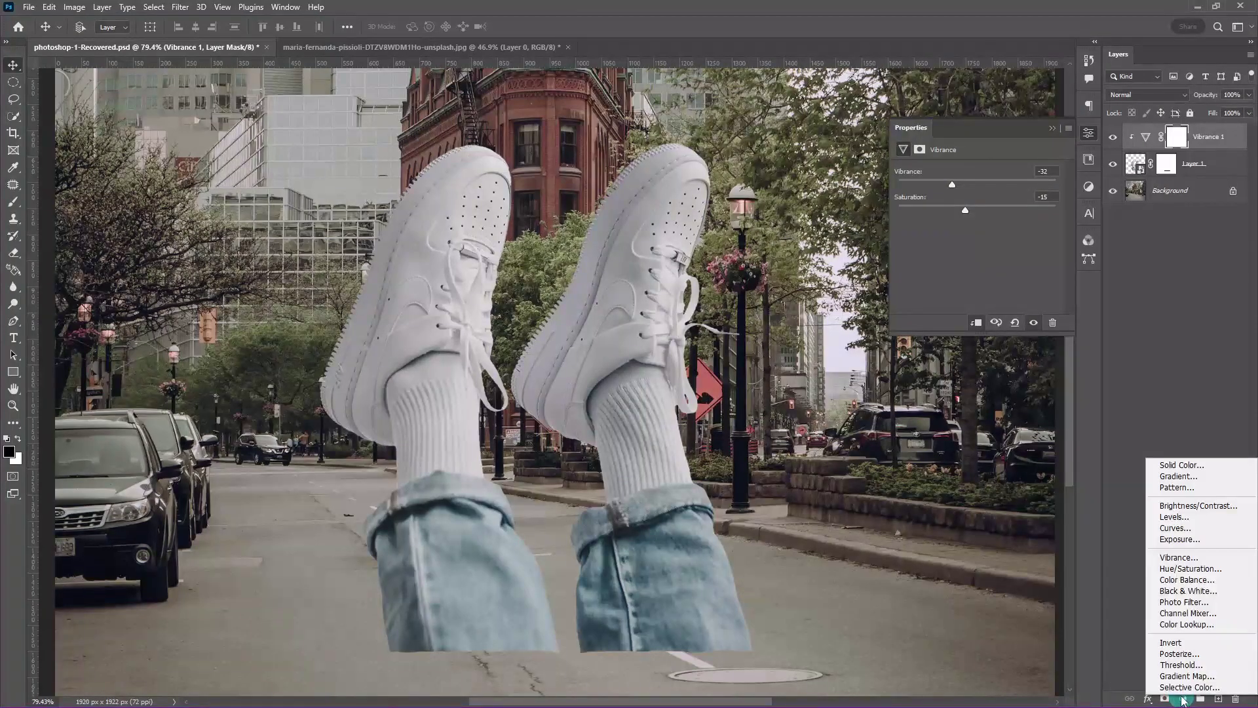
{"action": "left_click", "coordinate": [1184, 506]}
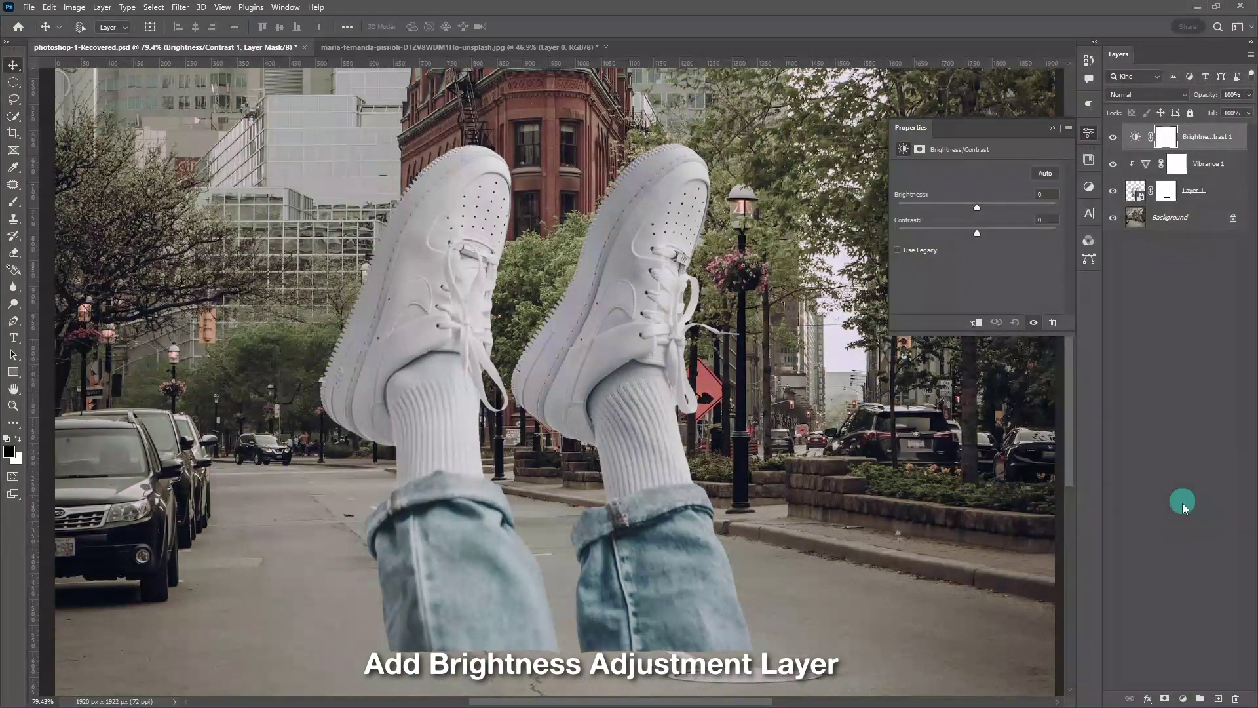
{"action": "left_click", "coordinate": [976, 322]}
{"action": "left_click_drag", "start_coordinate": [973, 216], "coordinate": [986, 232]}
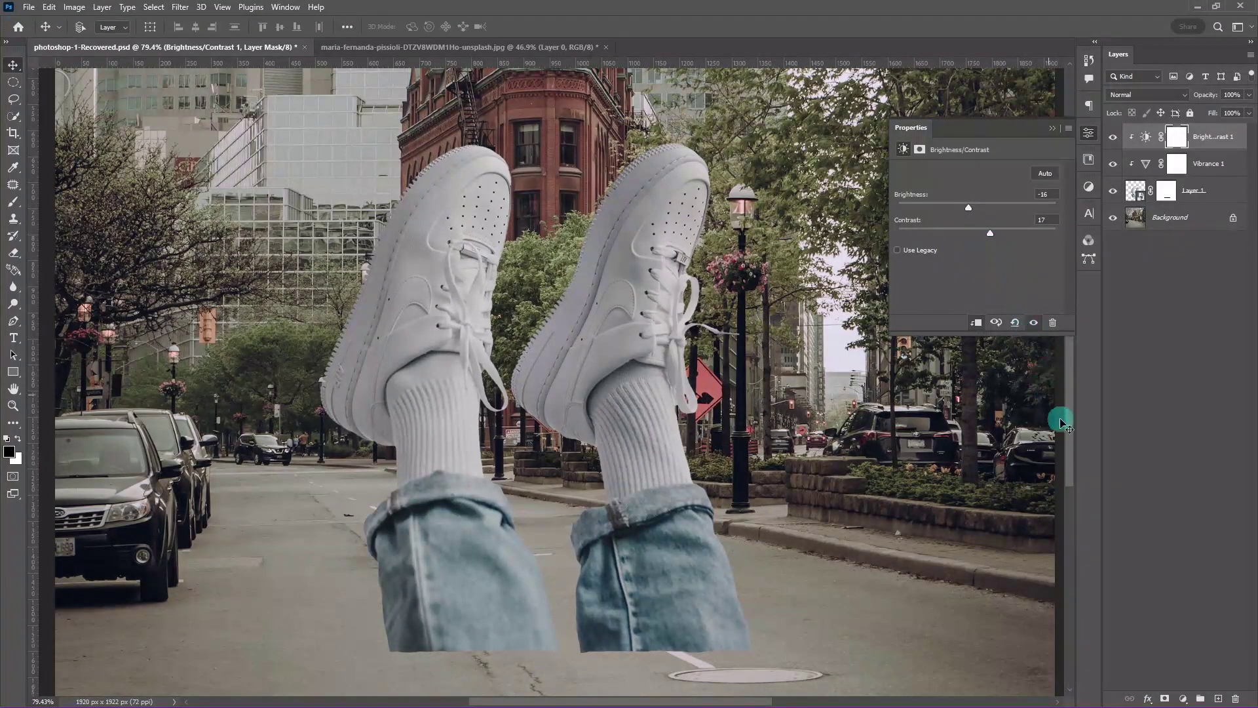
{"action": "left_click", "coordinate": [1185, 699]}
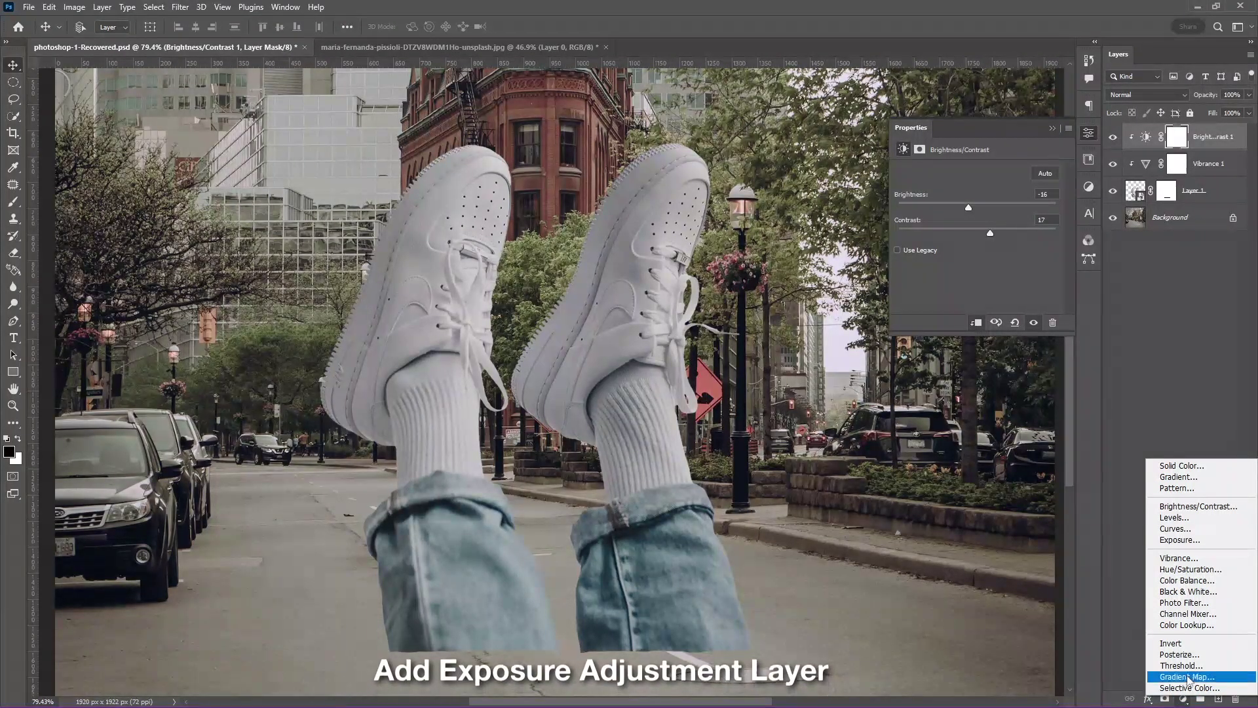
Add a clipped Exposure layer that brightens the shoes, with its mask inverted to black.
{"action": "left_click", "coordinate": [1196, 541]}
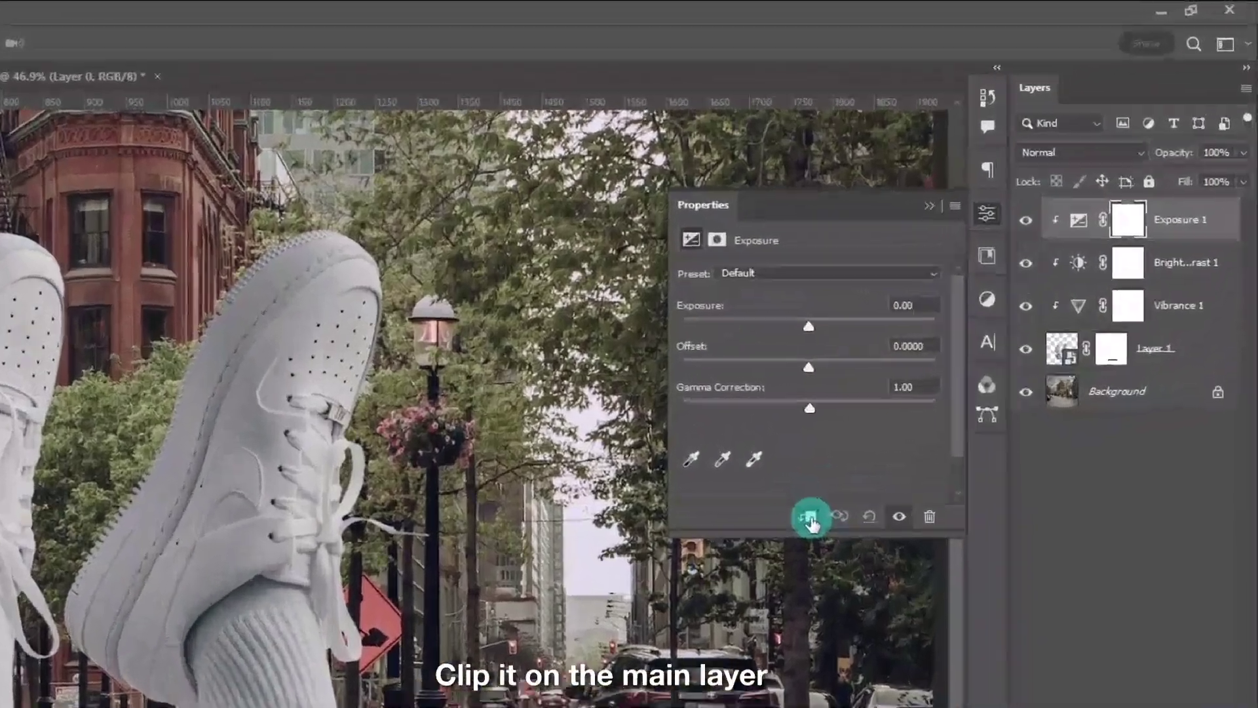
{"action": "left_click", "coordinate": [976, 322]}
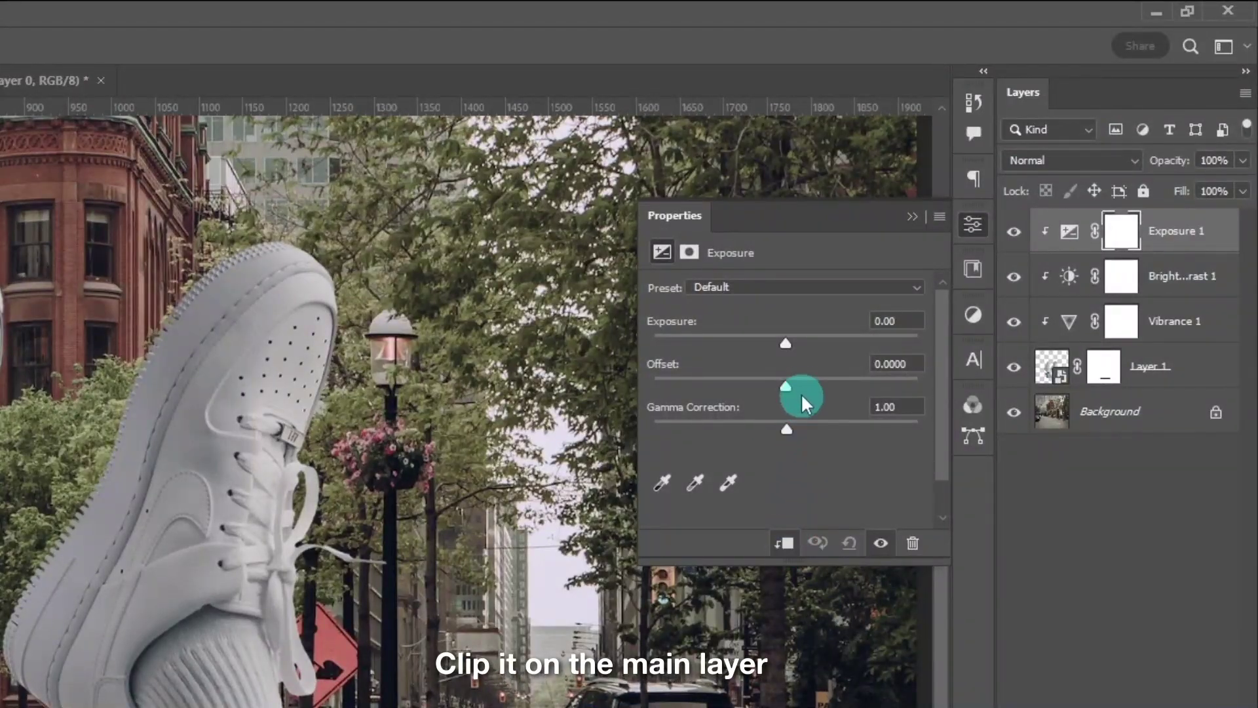
{"action": "left_click_drag", "start_coordinate": [784, 335], "coordinate": [822, 336]}
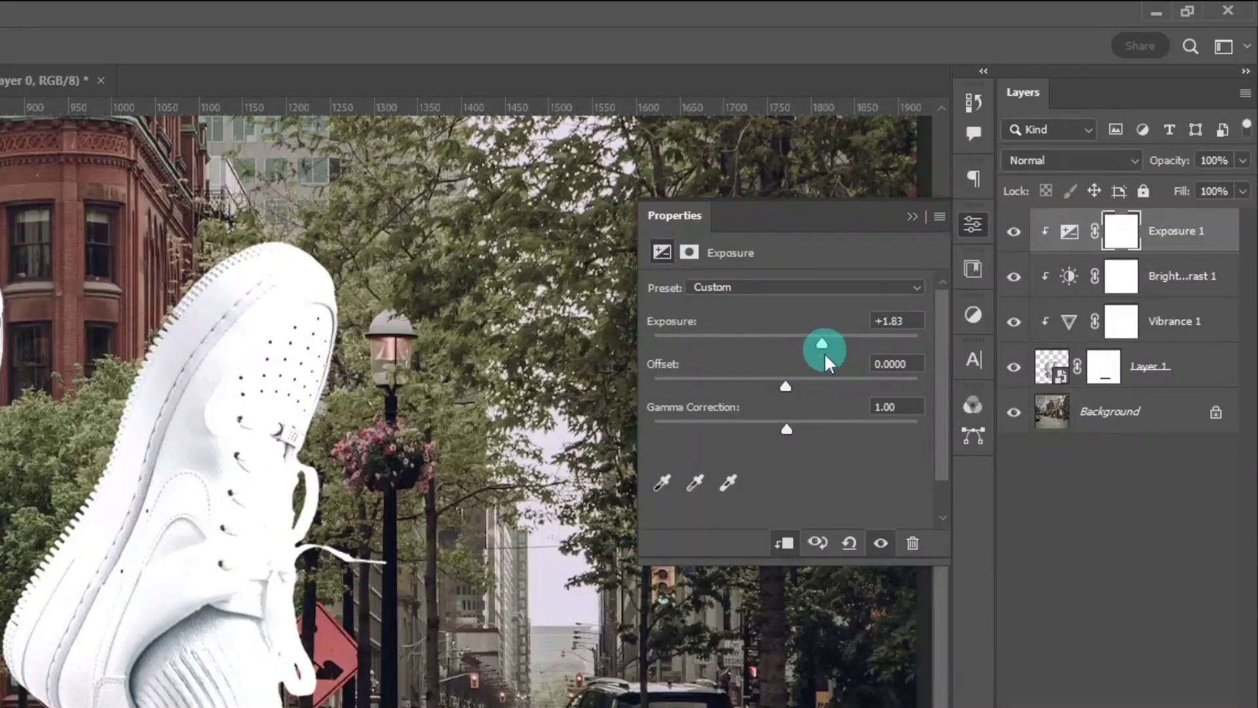
{"action": "left_click", "coordinate": [911, 217]}
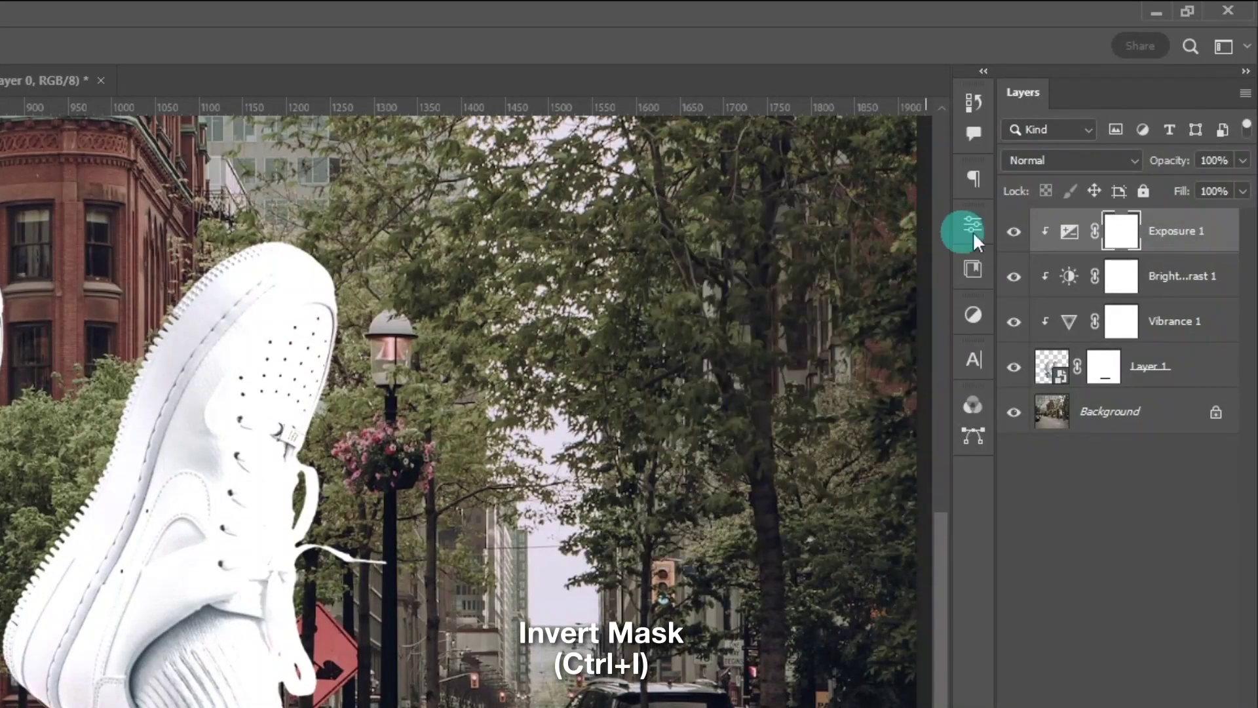
{"action": "key", "text": "ctrl+i"}
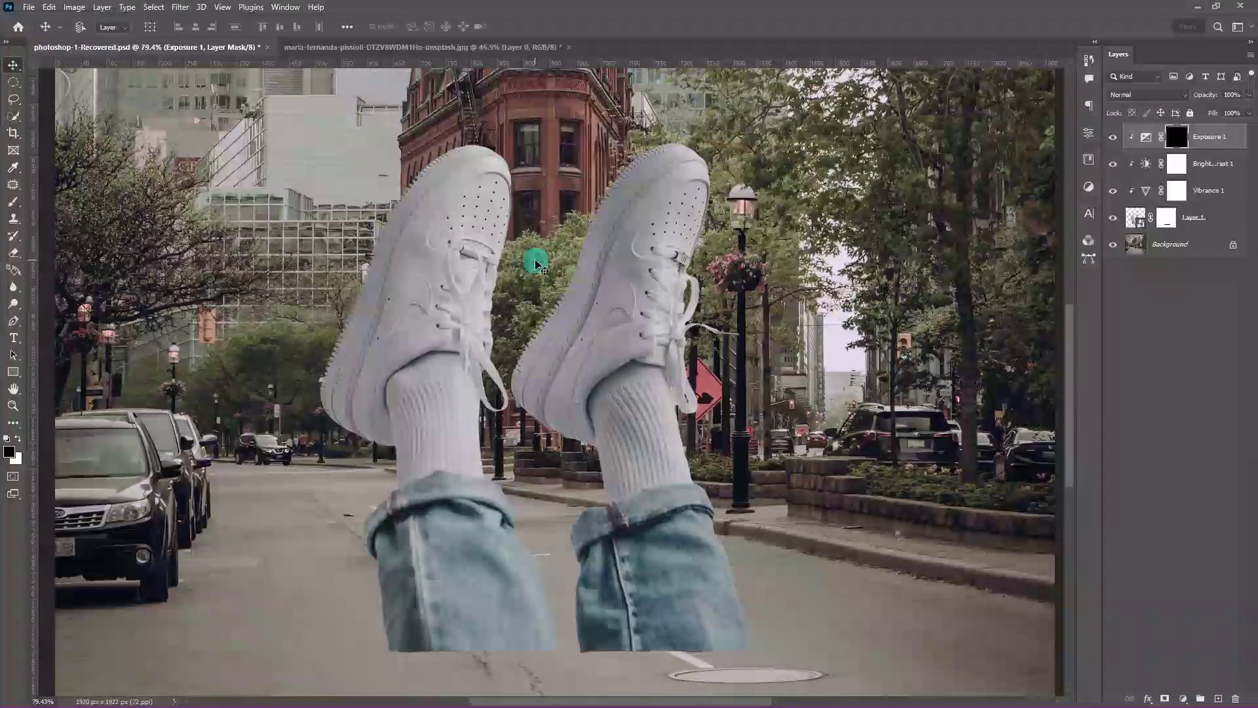
Paint white on the Exposure 1 mask over both shoes and jeans legs with a 150 px brush.
{"action": "key", "text": "b"}
{"action": "key", "text": "bracketleft"}
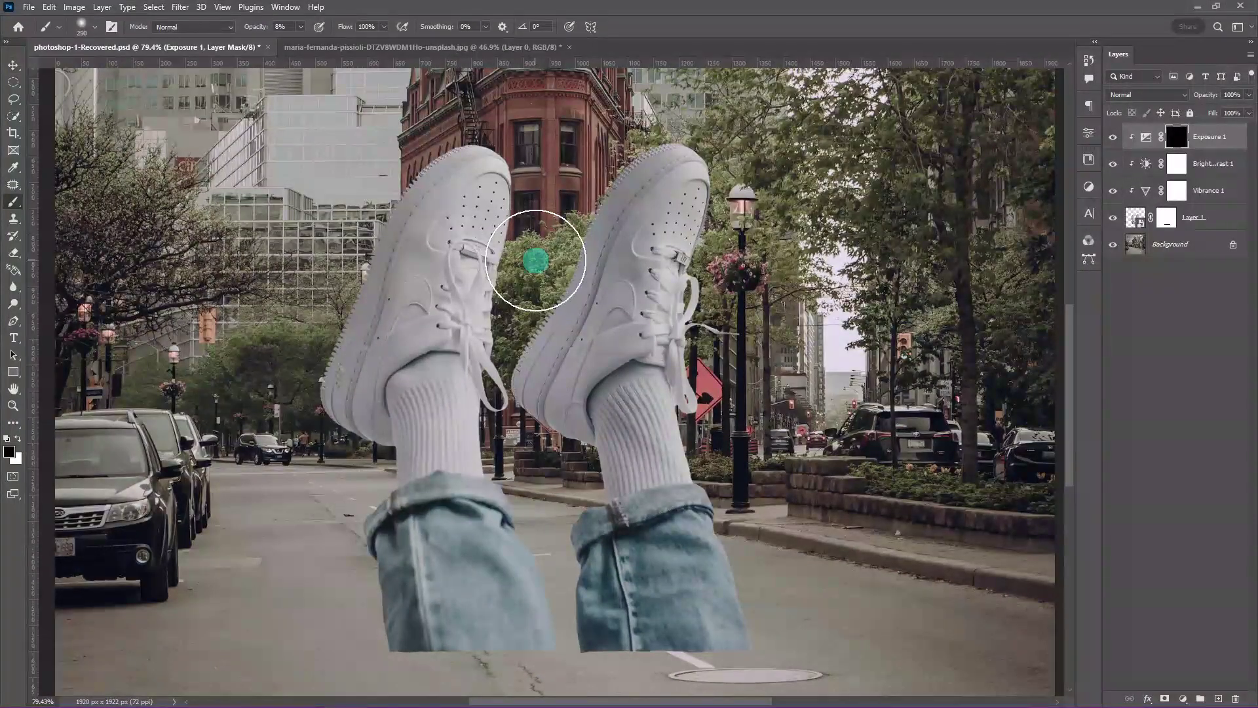
{"action": "left_click", "coordinate": [261, 27]}
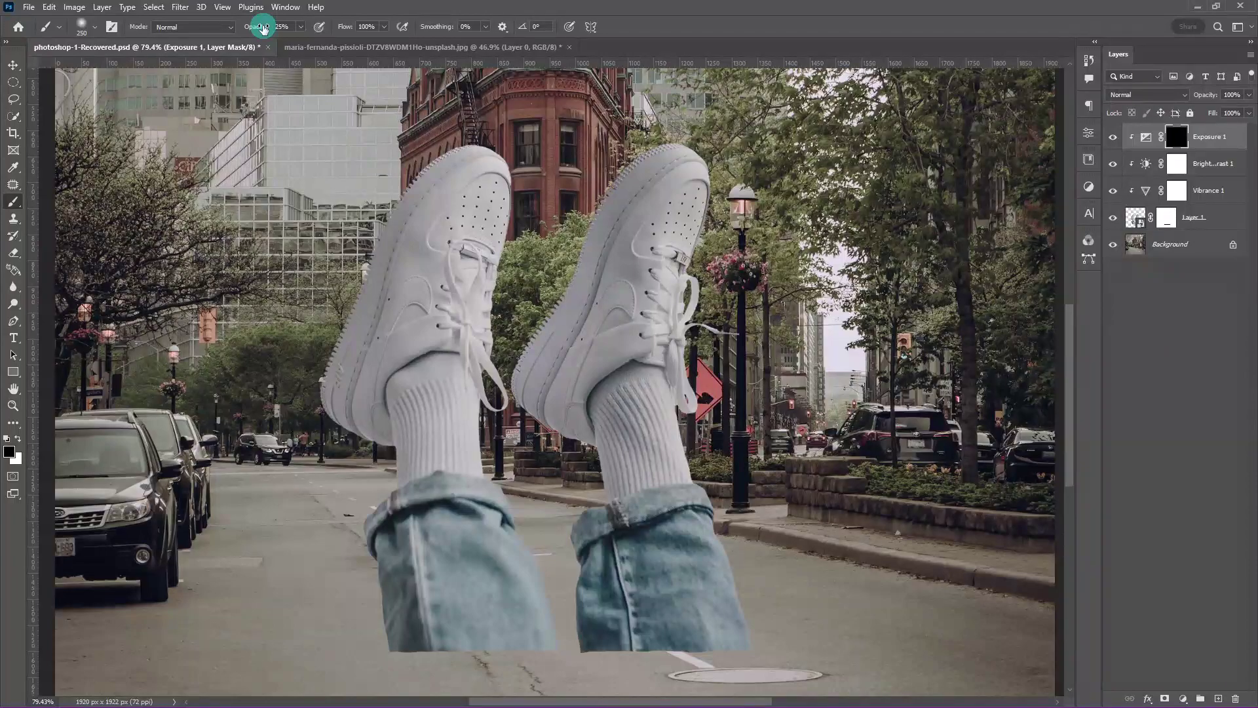
{"action": "left_click", "coordinate": [16, 448]}
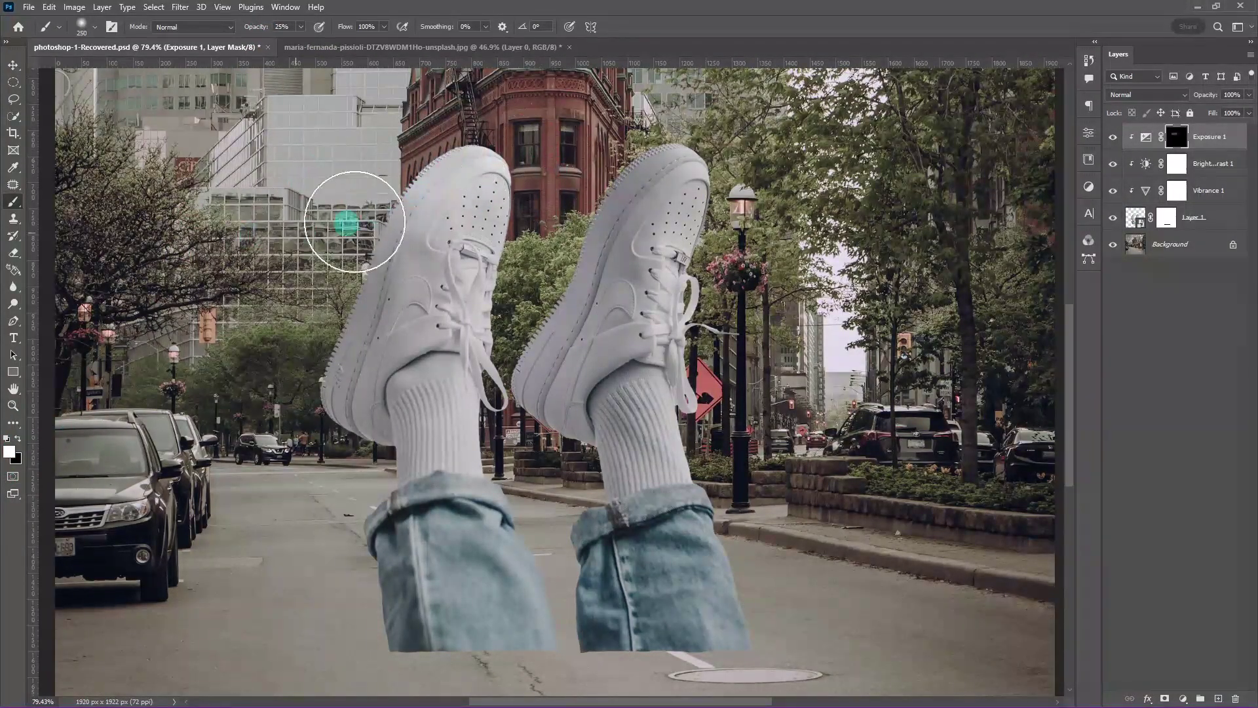
{"action": "mouse_move", "coordinate": [419, 189]}
{"action": "left_mouse_down"}
{"action": "mouse_move", "coordinate": [351, 210]}
{"action": "mouse_move", "coordinate": [649, 282]}
{"action": "mouse_move", "coordinate": [595, 174]}
{"action": "left_mouse_up"}
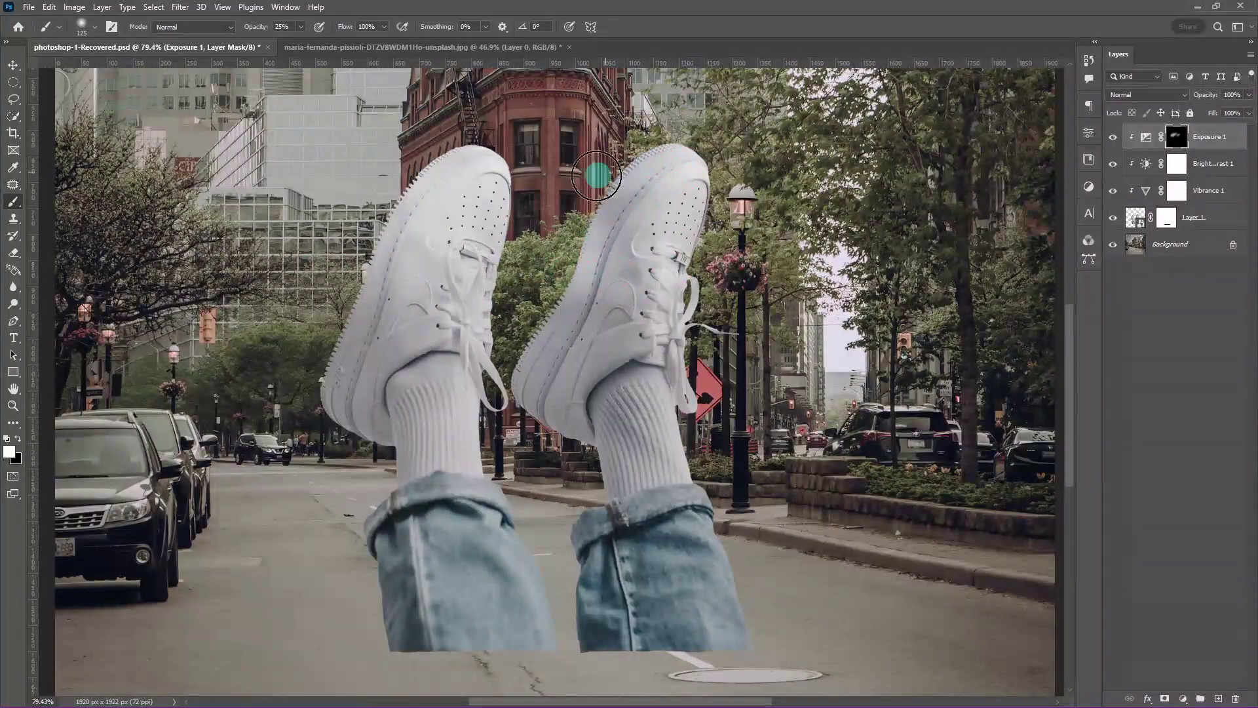
{"action": "key", "text": "bracketleft"}
{"action": "key", "text": "bracketleft"}
{"action": "key", "text": "bracketleft"}
{"action": "left_click_drag", "start_coordinate": [441, 522], "coordinate": [498, 622]}
{"action": "left_click_drag", "start_coordinate": [655, 511], "coordinate": [673, 651]}
{"action": "left_click_drag", "start_coordinate": [649, 262], "coordinate": [618, 311]}
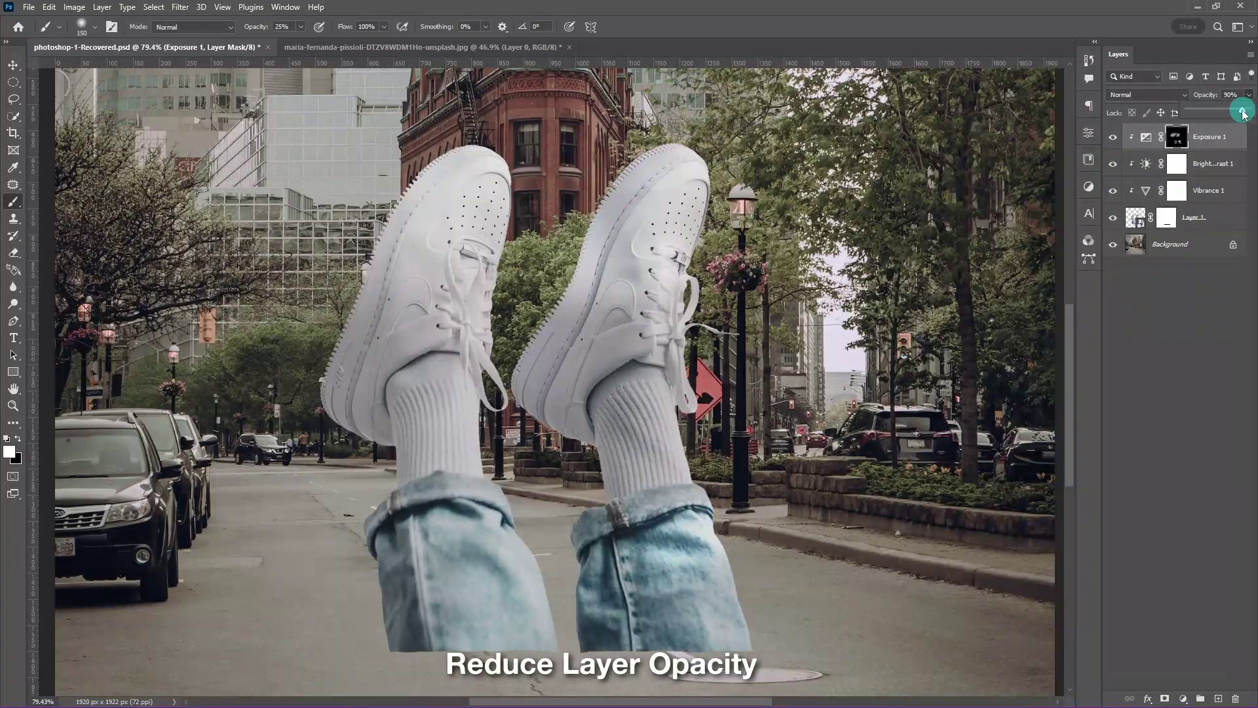
Lower the Exposure 1 layer opacity to 90%.
{"action": "left_click_drag", "start_coordinate": [1243, 112], "coordinate": [1244, 113]}
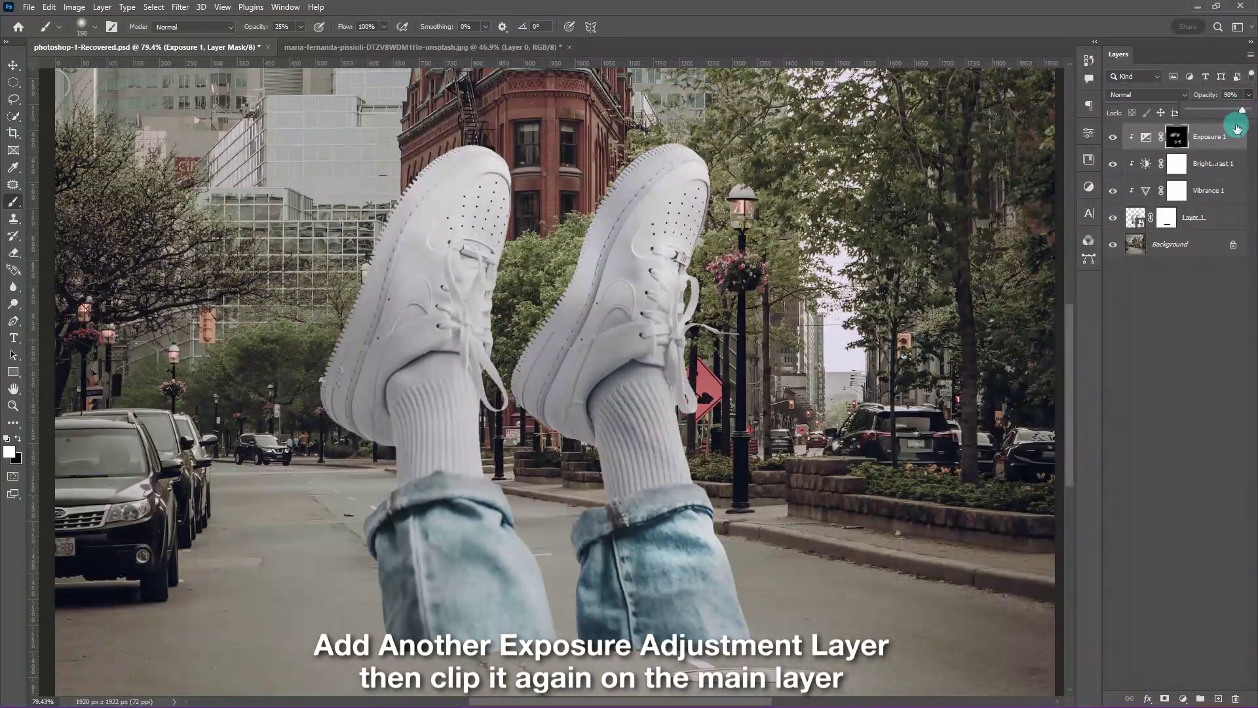
{"action": "left_click", "coordinate": [1238, 136]}
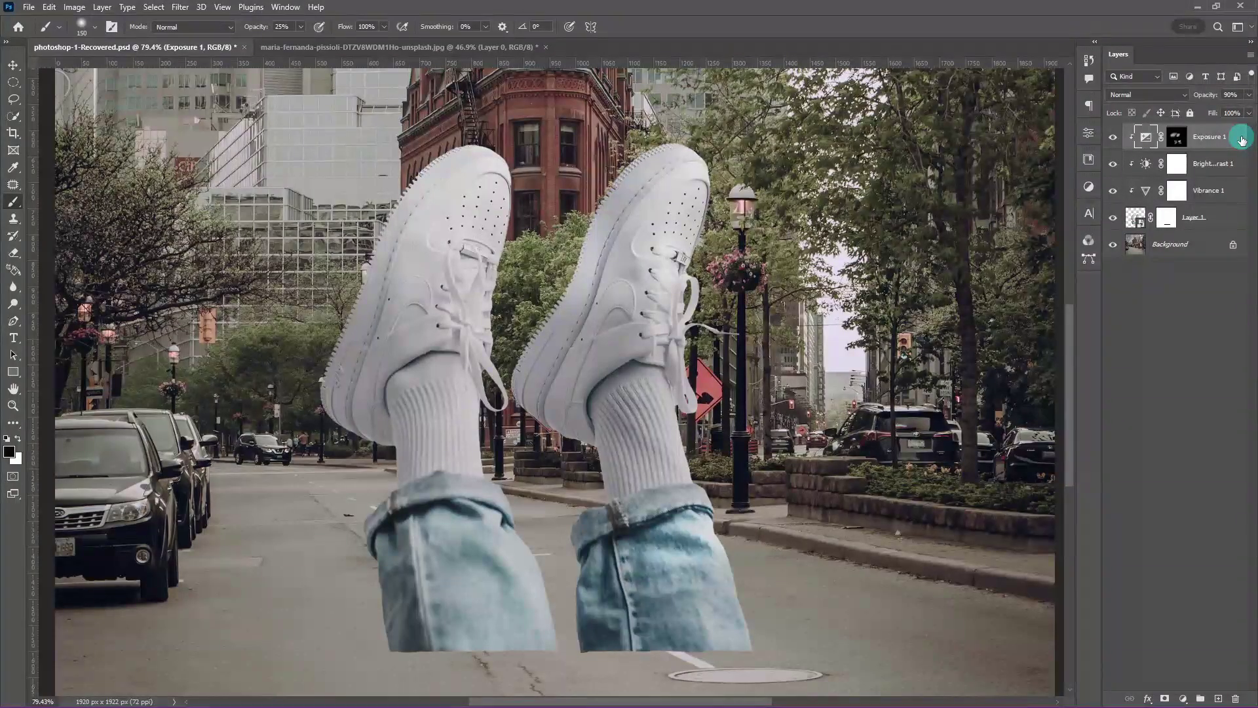
{"action": "left_click", "coordinate": [1182, 698]}
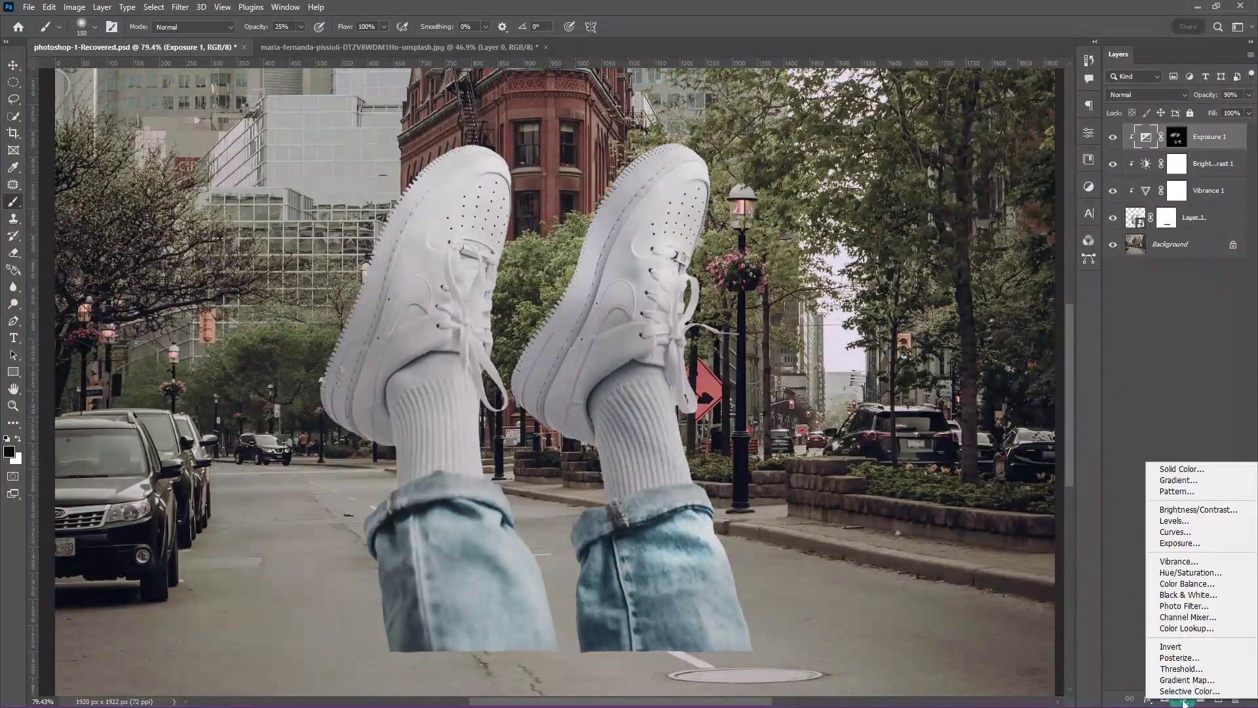
Add an Exposure 2 layer at -2.17 with its mask inverted.
{"action": "left_click", "coordinate": [1179, 542]}
{"action": "left_click_drag", "start_coordinate": [843, 310], "coordinate": [808, 304]}
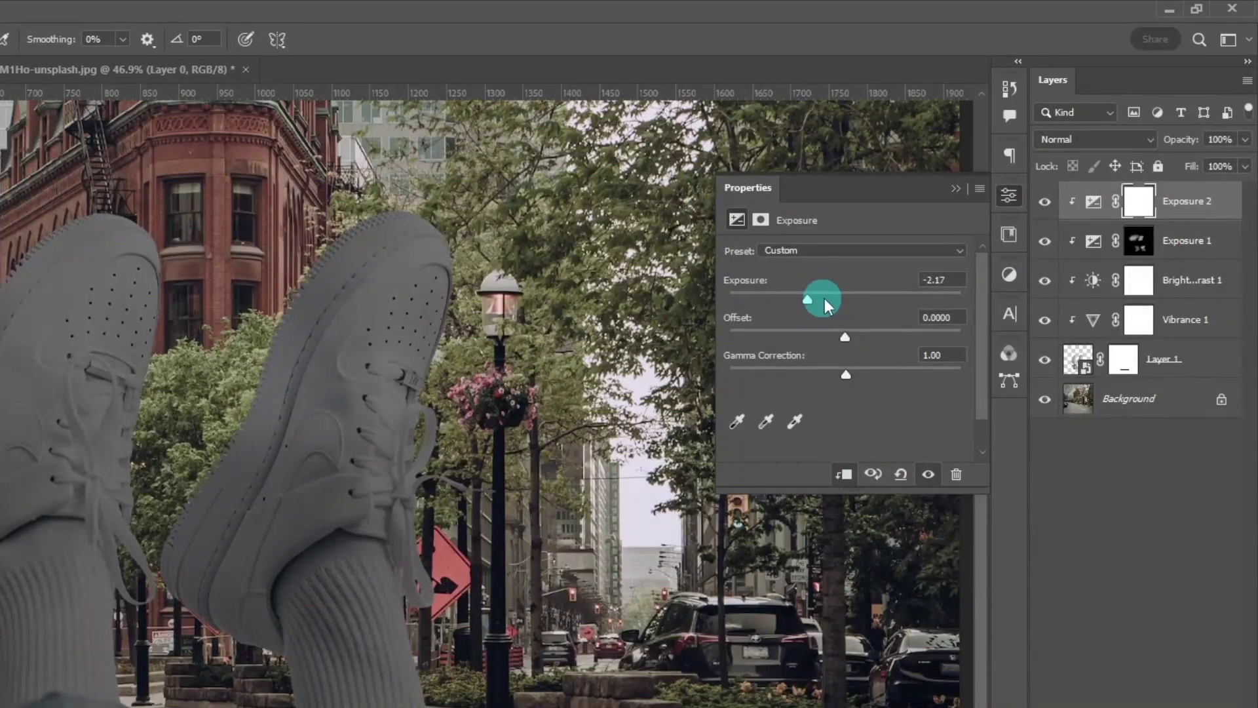
{"action": "left_click", "coordinate": [1137, 203]}
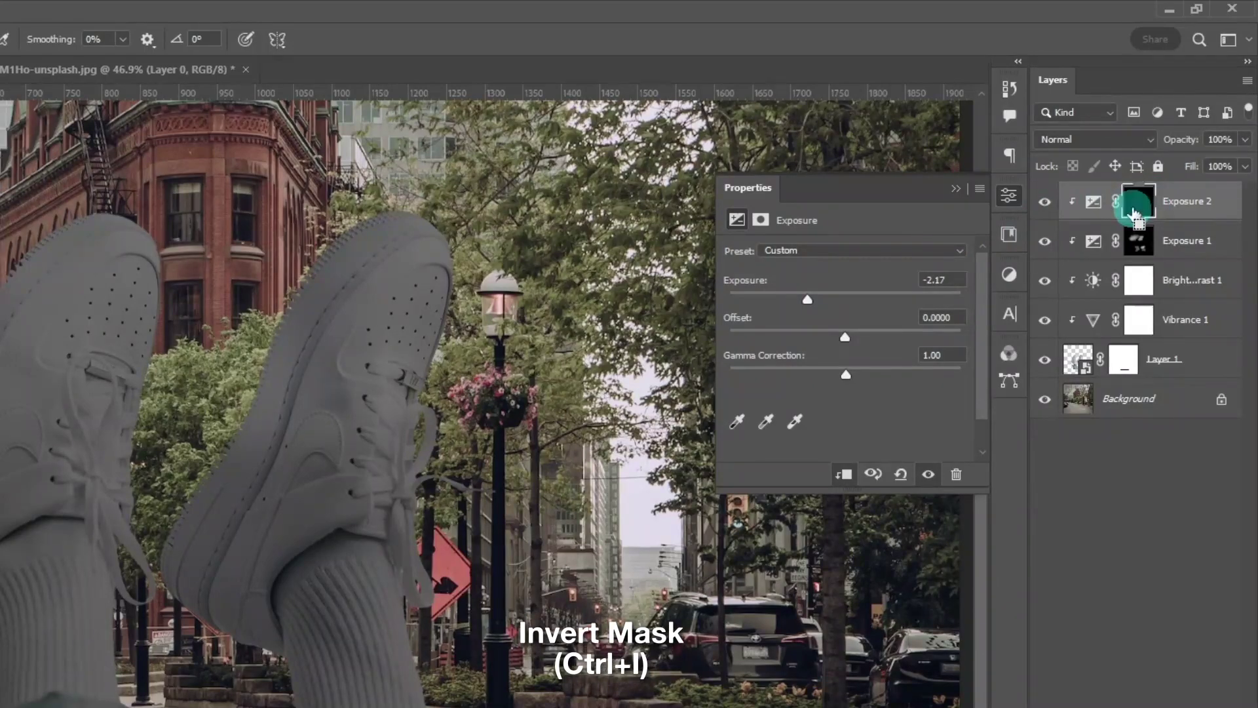
{"action": "key", "text": "ctrl+i"}
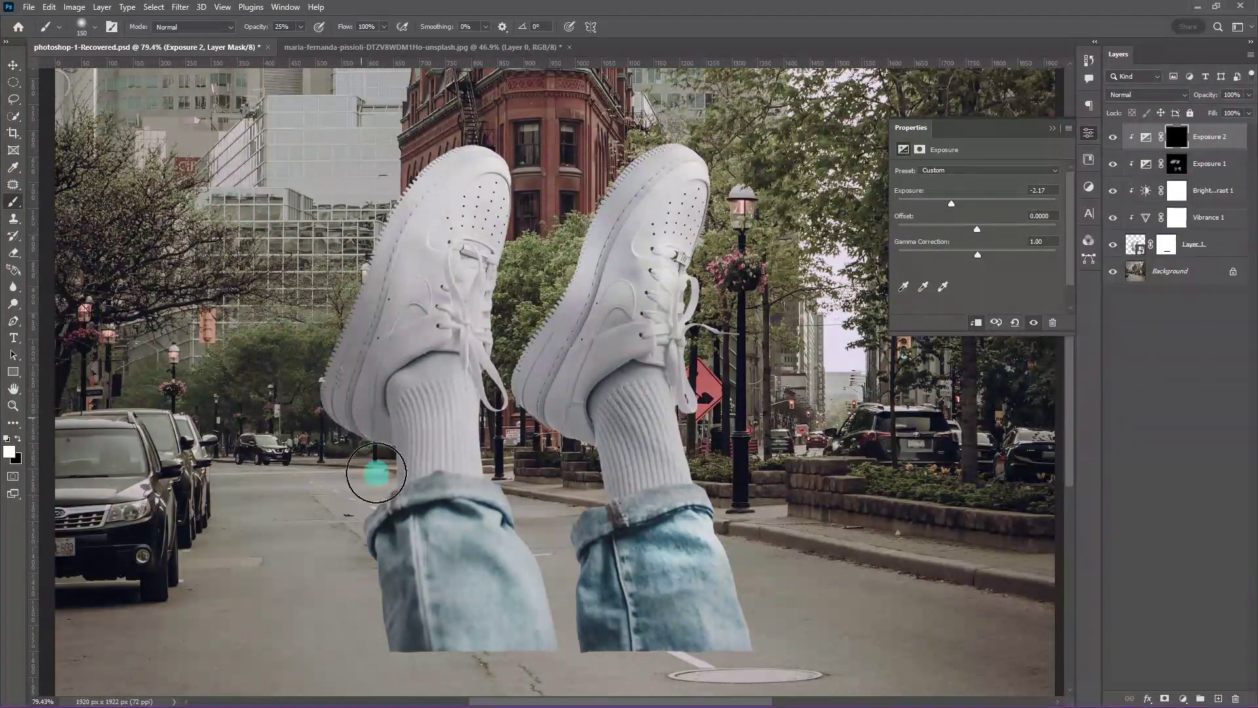
Paint shading along the shoe and leg edges on the mask, and set opacity to 90%.
{"action": "left_click_drag", "start_coordinate": [339, 399], "coordinate": [370, 606]}
{"action": "mouse_move", "coordinate": [551, 435]}
{"action": "left_mouse_down"}
{"action": "mouse_move", "coordinate": [538, 369]}
{"action": "mouse_move", "coordinate": [593, 619]}
{"action": "left_mouse_up"}
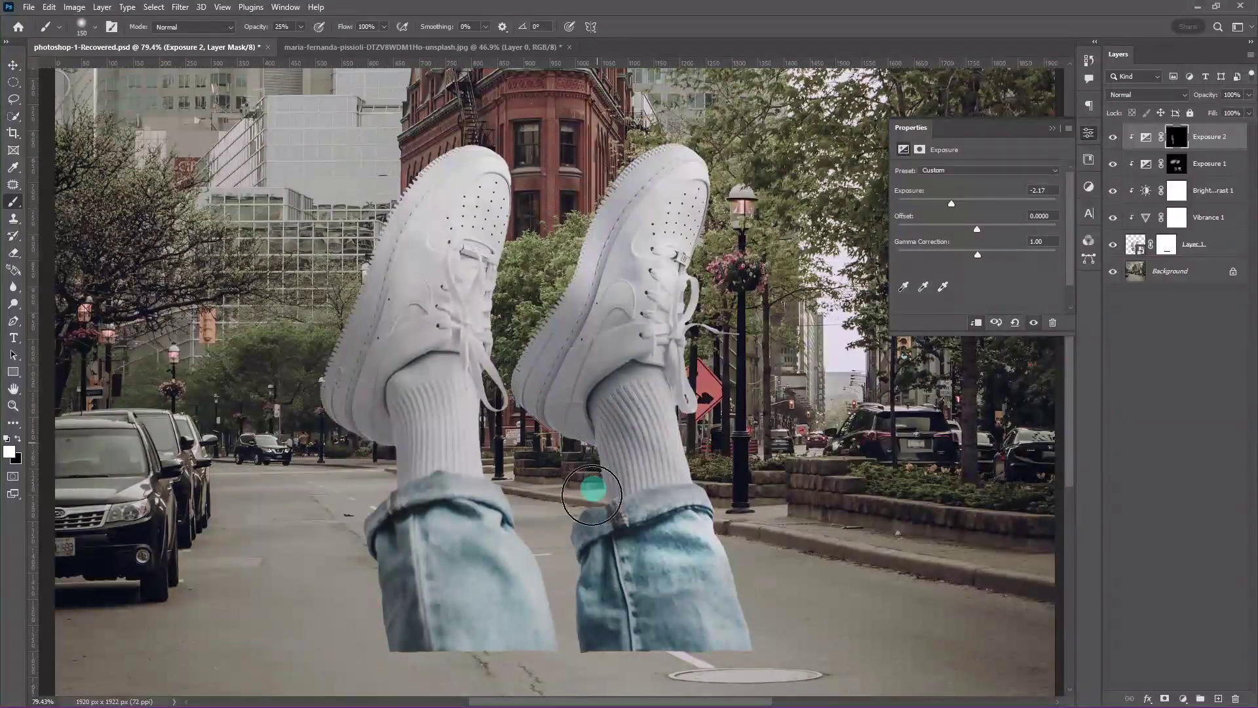
{"action": "left_click_drag", "start_coordinate": [388, 590], "coordinate": [362, 370]}
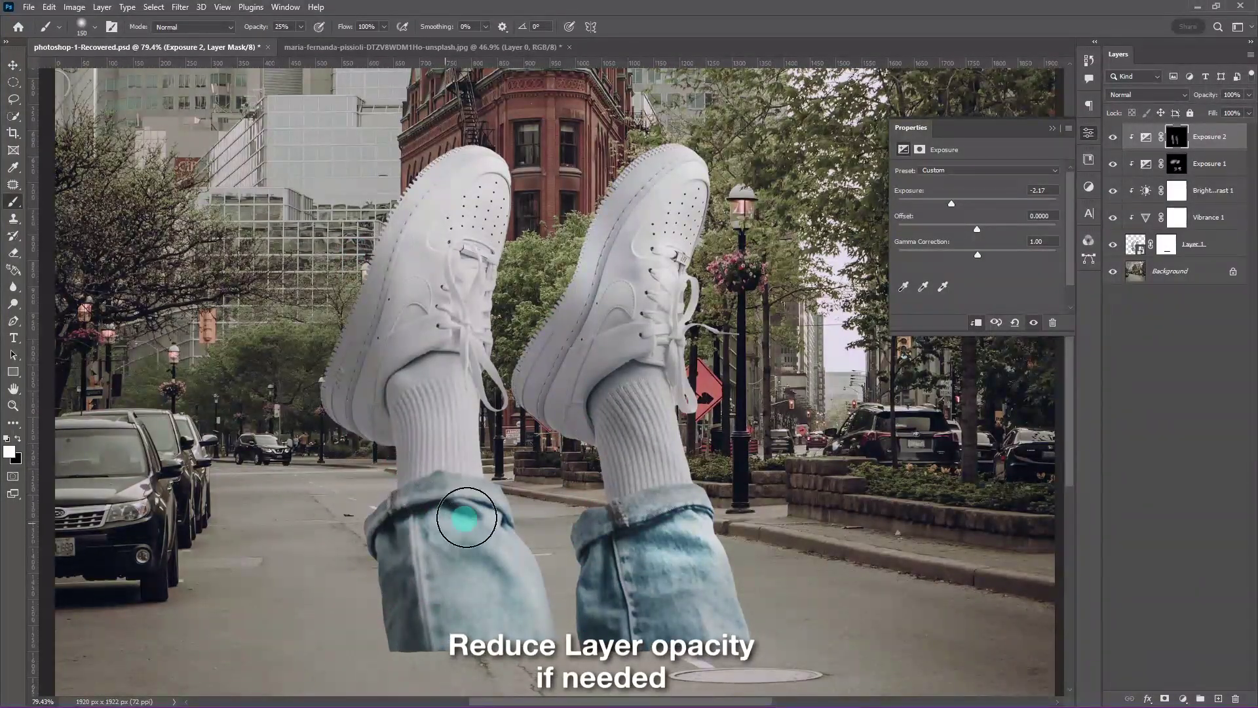
{"action": "left_click_drag", "start_coordinate": [1248, 95], "coordinate": [1244, 112]}
{"action": "left_click", "coordinate": [1053, 133]}
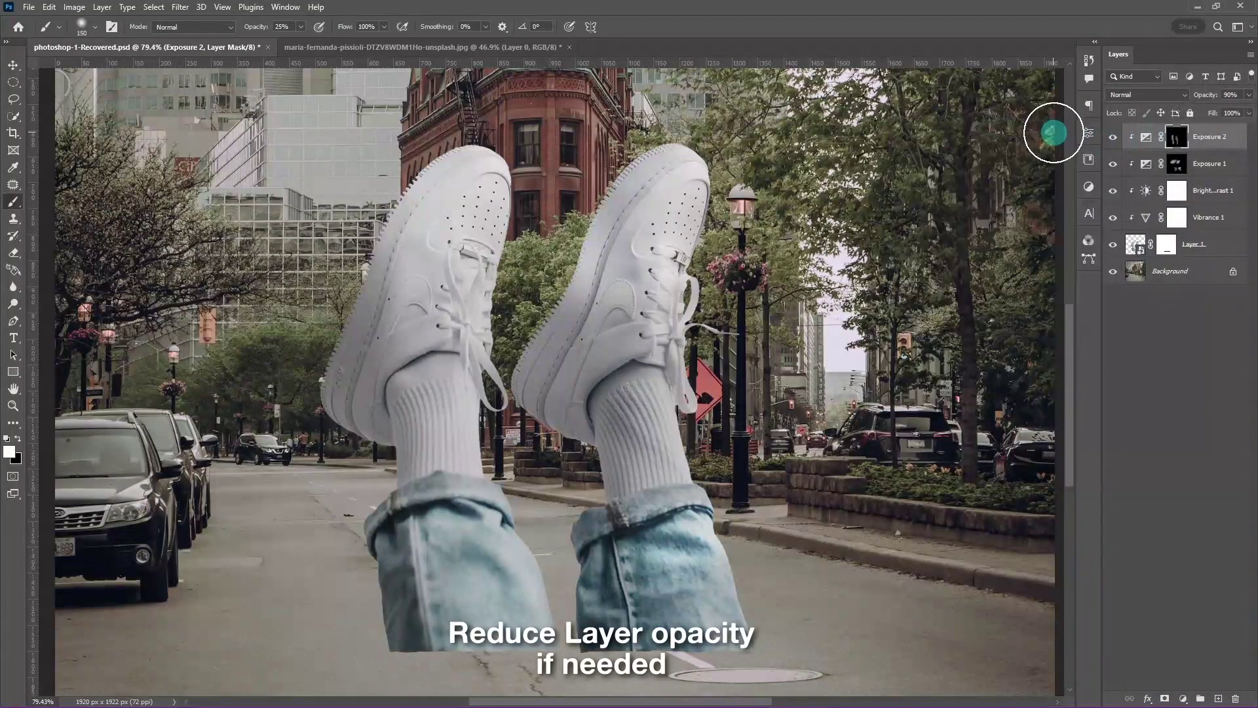
Duplicate the Background to the top of the stack as a clipped smart object.
{"action": "left_click", "coordinate": [1167, 276]}
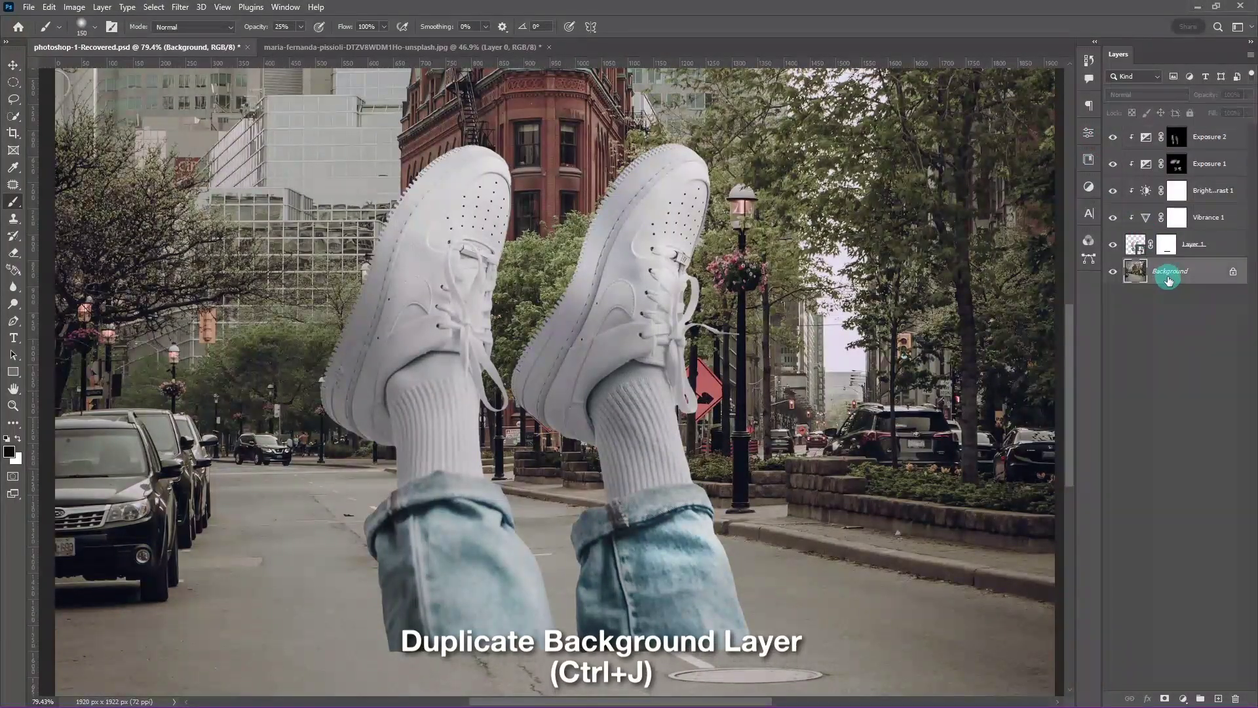
{"action": "key", "text": "ctrl+j"}
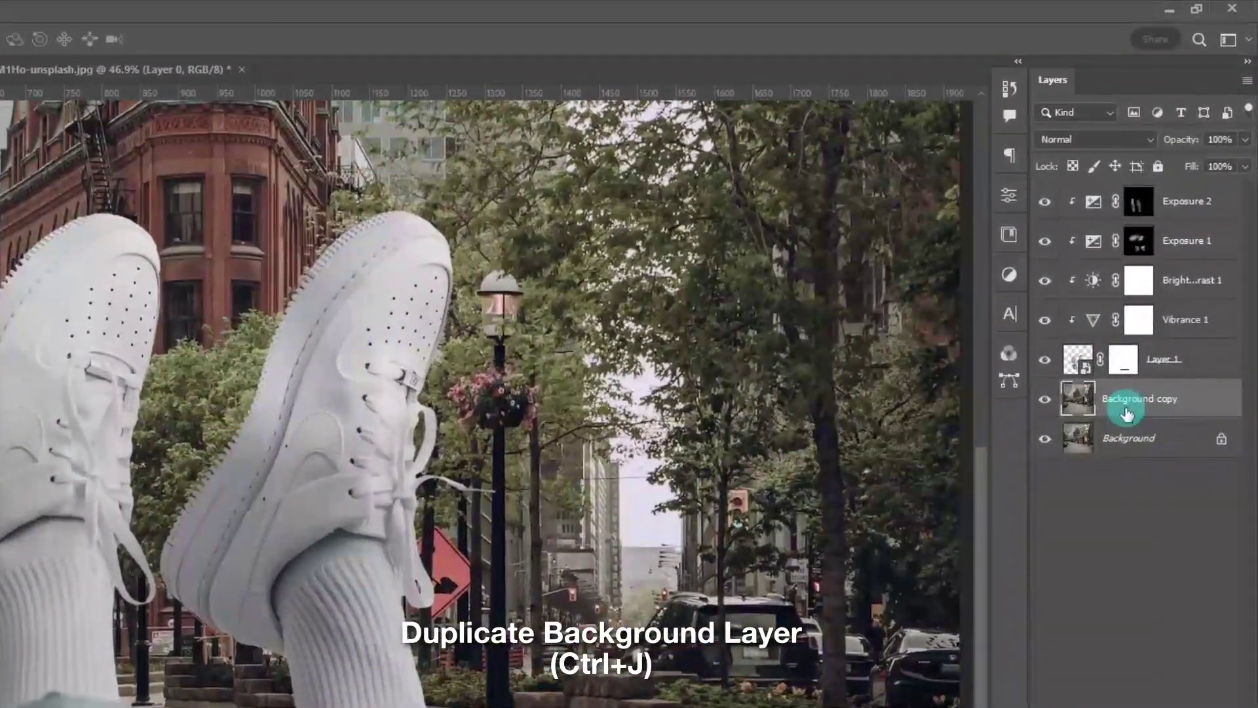
{"action": "left_click_drag", "start_coordinate": [1197, 406], "coordinate": [1187, 199]}
{"action": "right_click", "coordinate": [1193, 204]}
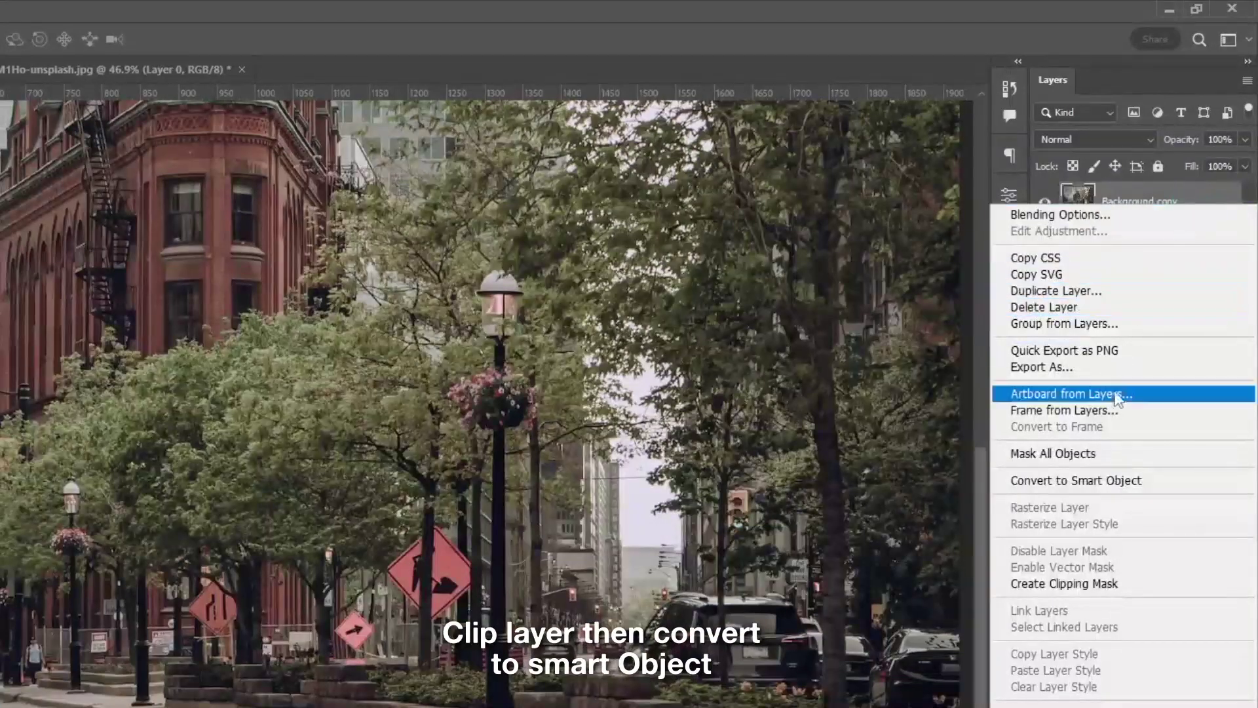
{"action": "left_click", "coordinate": [1114, 480]}
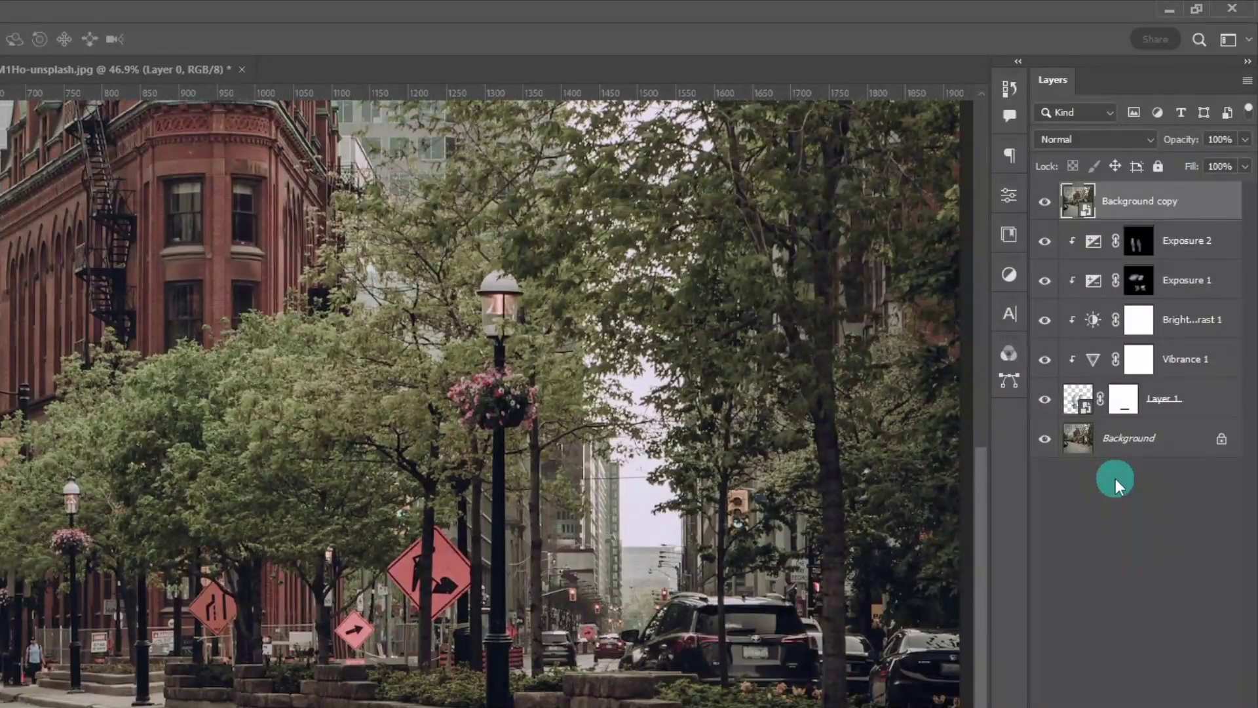
{"action": "right_click", "coordinate": [1206, 211]}
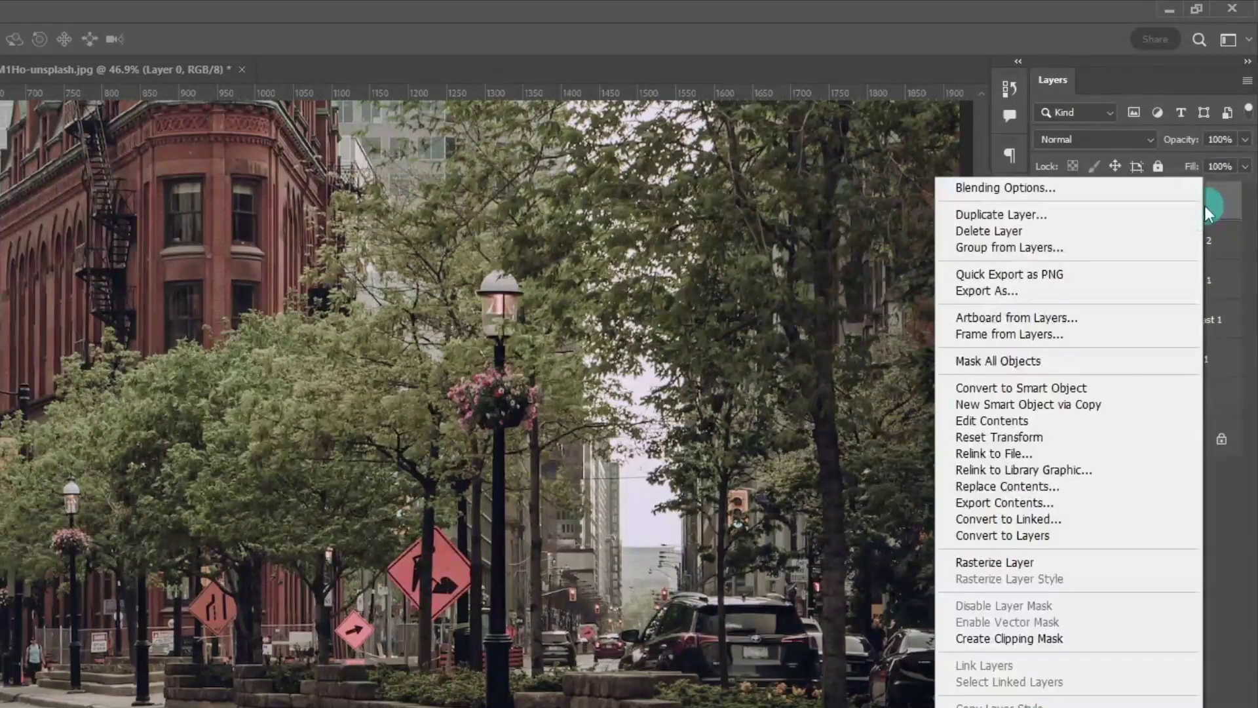
{"action": "left_click", "coordinate": [1037, 639]}
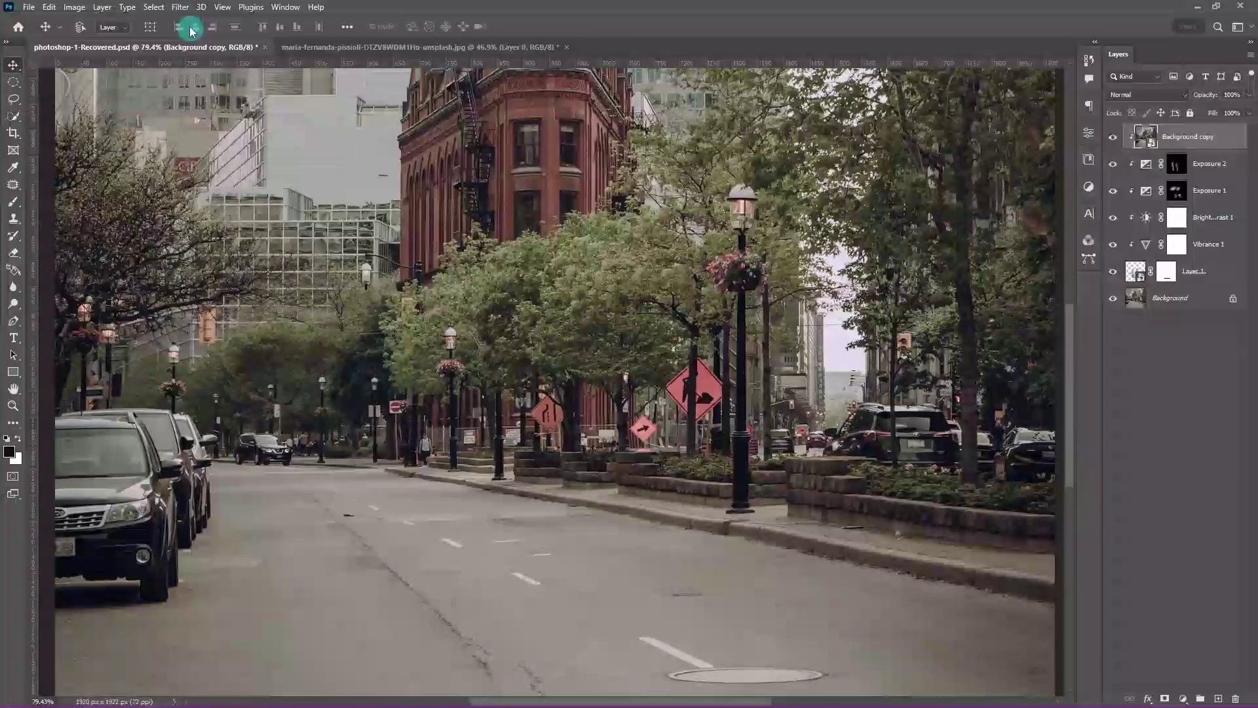
Apply a 130.2 px Gaussian Blur to the Background copy.
{"action": "left_click", "coordinate": [181, 7]}
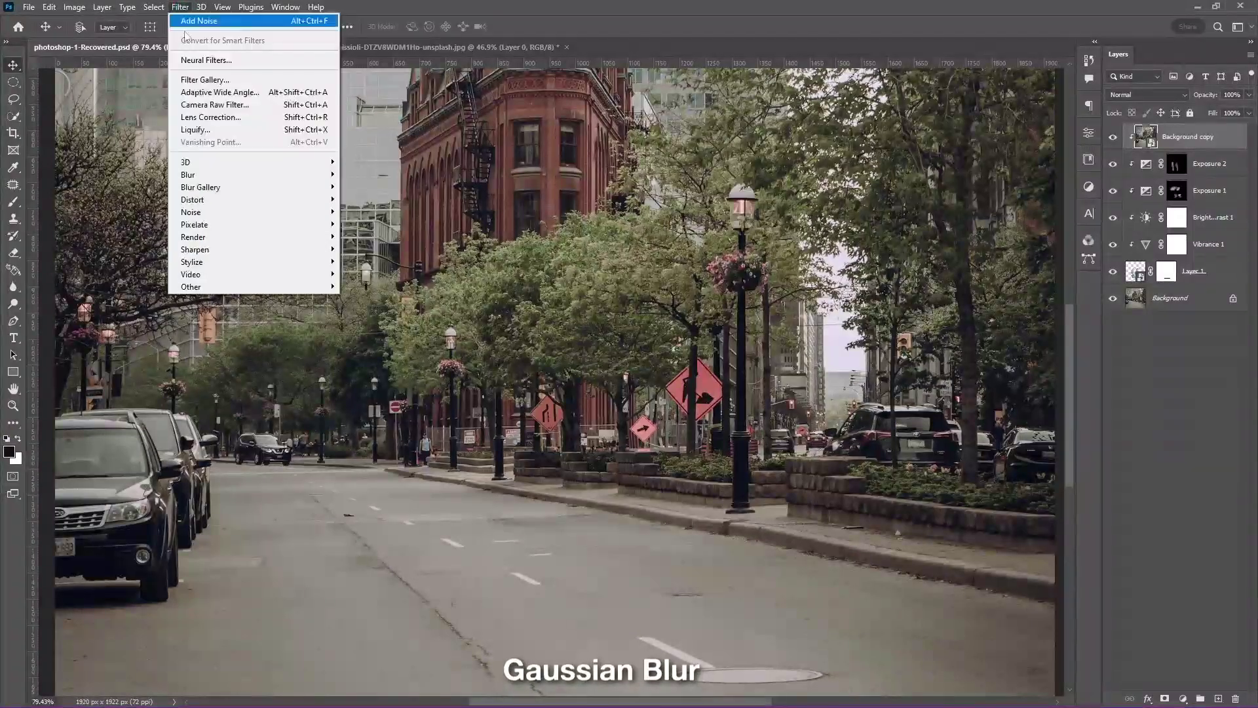
{"action": "mouse_move", "coordinate": [222, 174]}
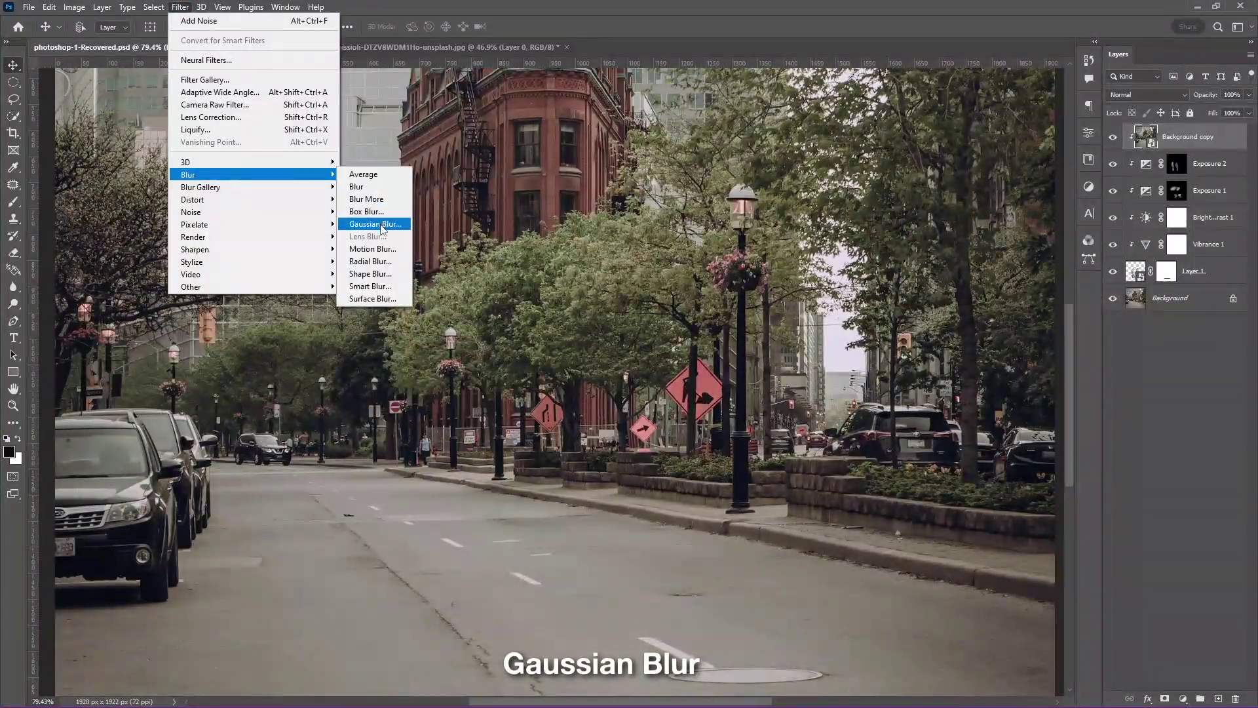
{"action": "left_click", "coordinate": [382, 226]}
{"action": "left_click_drag", "start_coordinate": [1071, 408], "coordinate": [1053, 411]}
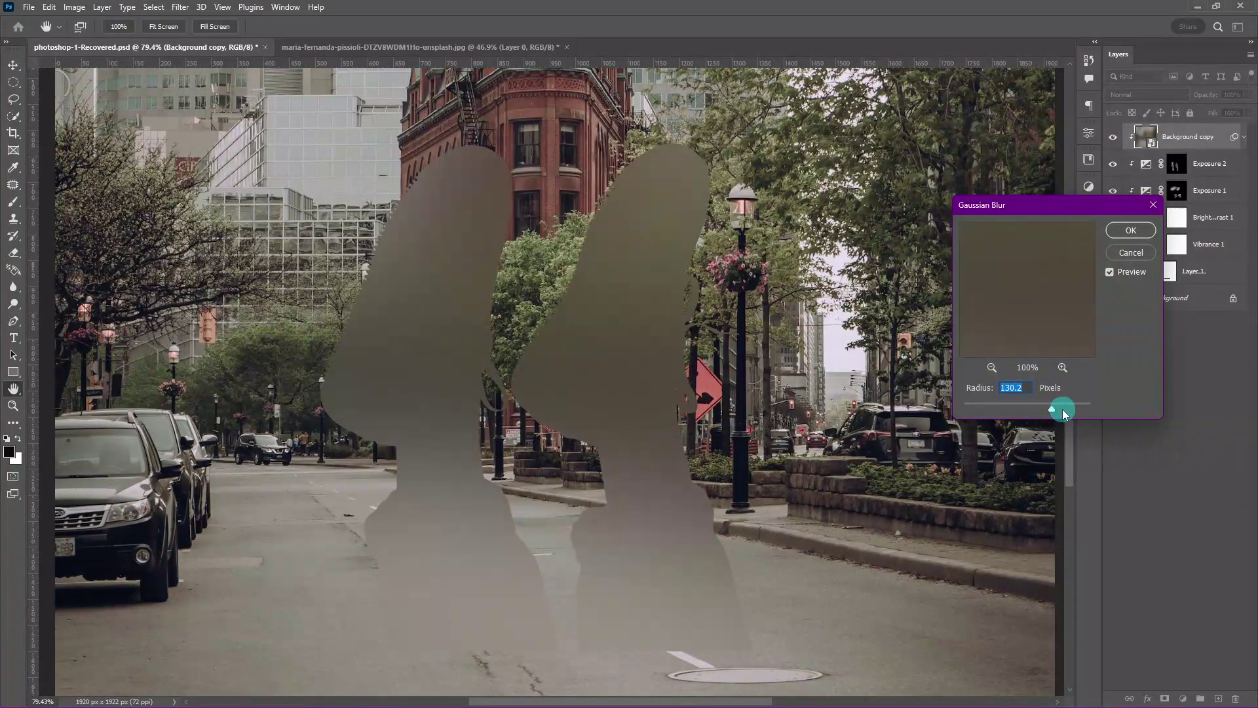
{"action": "left_click", "coordinate": [1128, 232]}
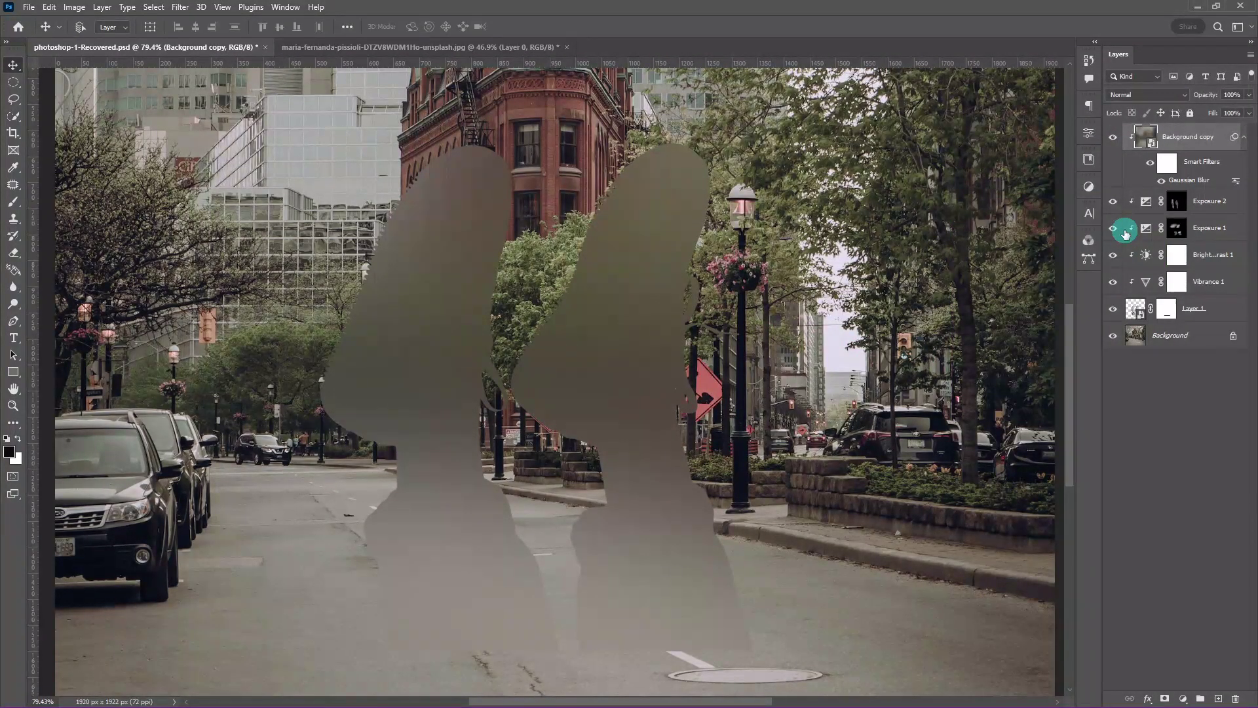
Set the Background copy to Color blend mode at 50% opacity.
{"action": "left_click", "coordinate": [1145, 94]}
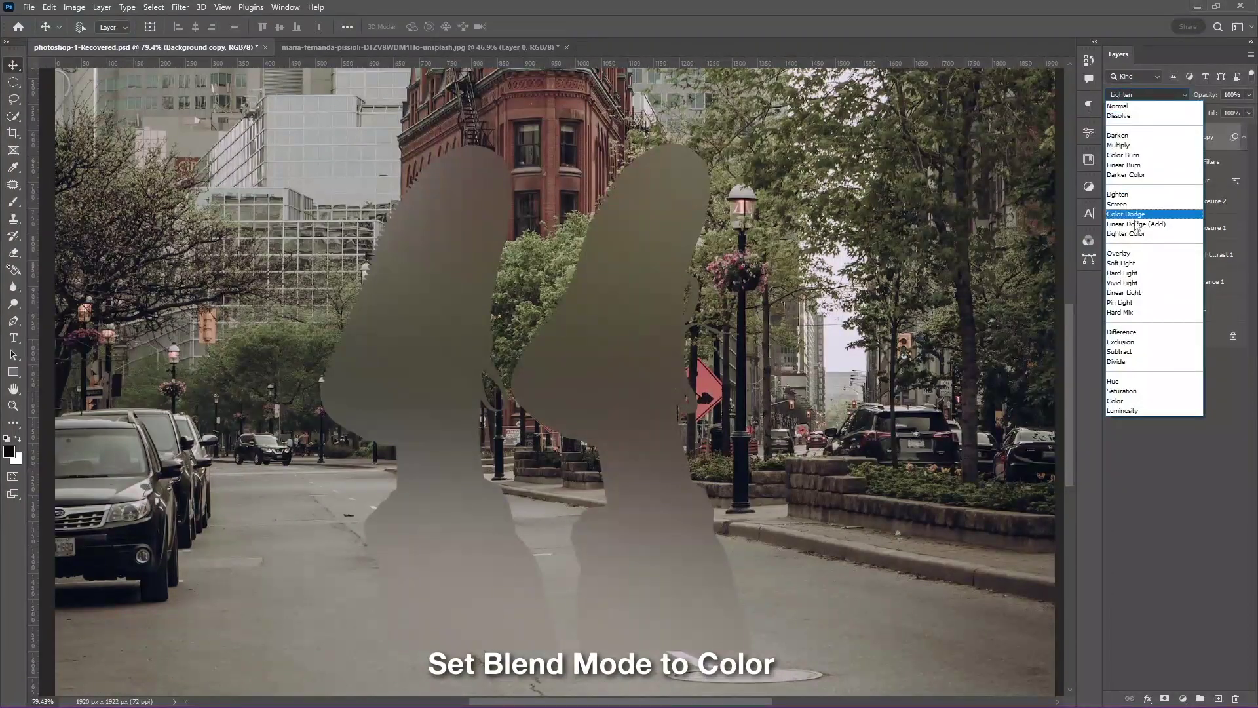
{"action": "left_click", "coordinate": [1115, 401]}
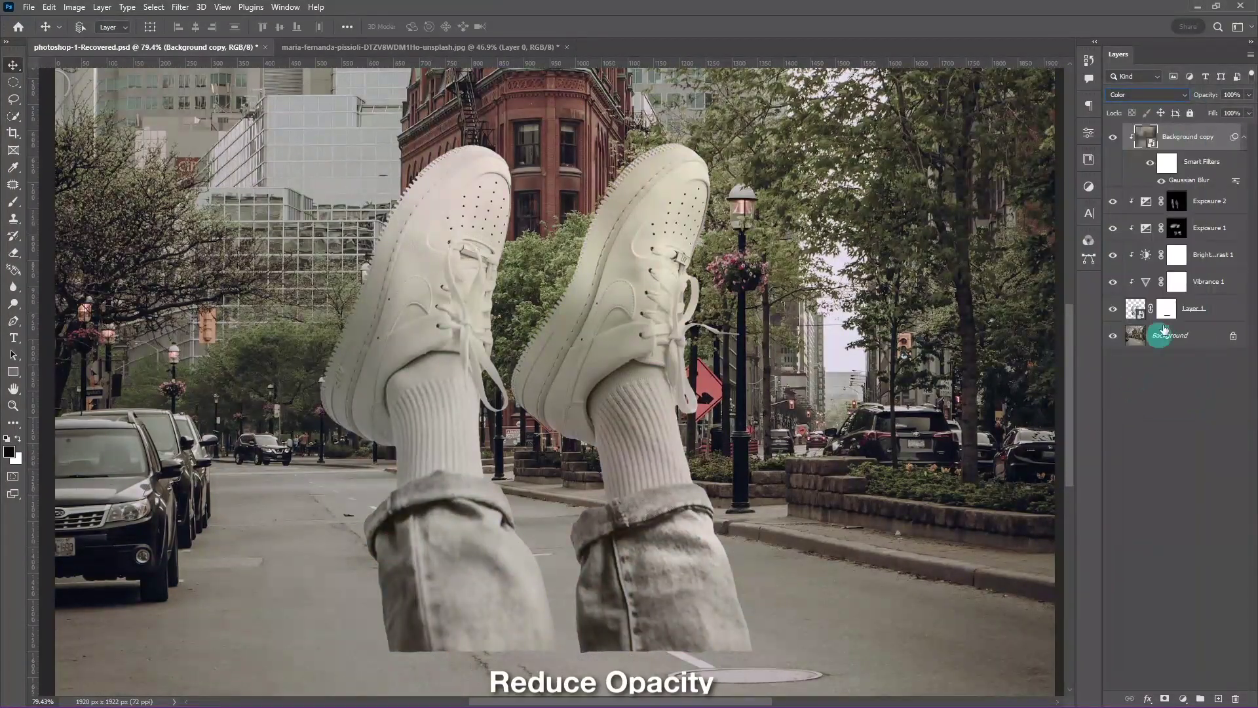
{"action": "left_click", "coordinate": [1249, 95]}
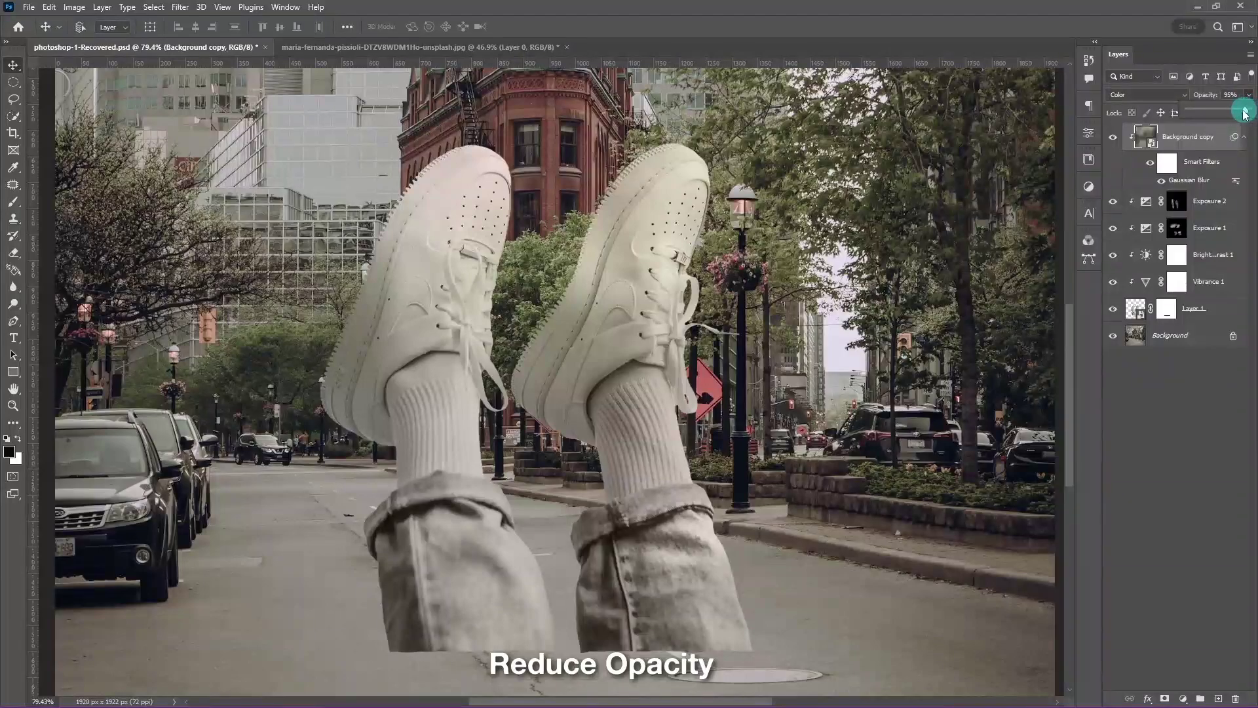
{"action": "left_click_drag", "start_coordinate": [1231, 114], "coordinate": [1211, 117]}
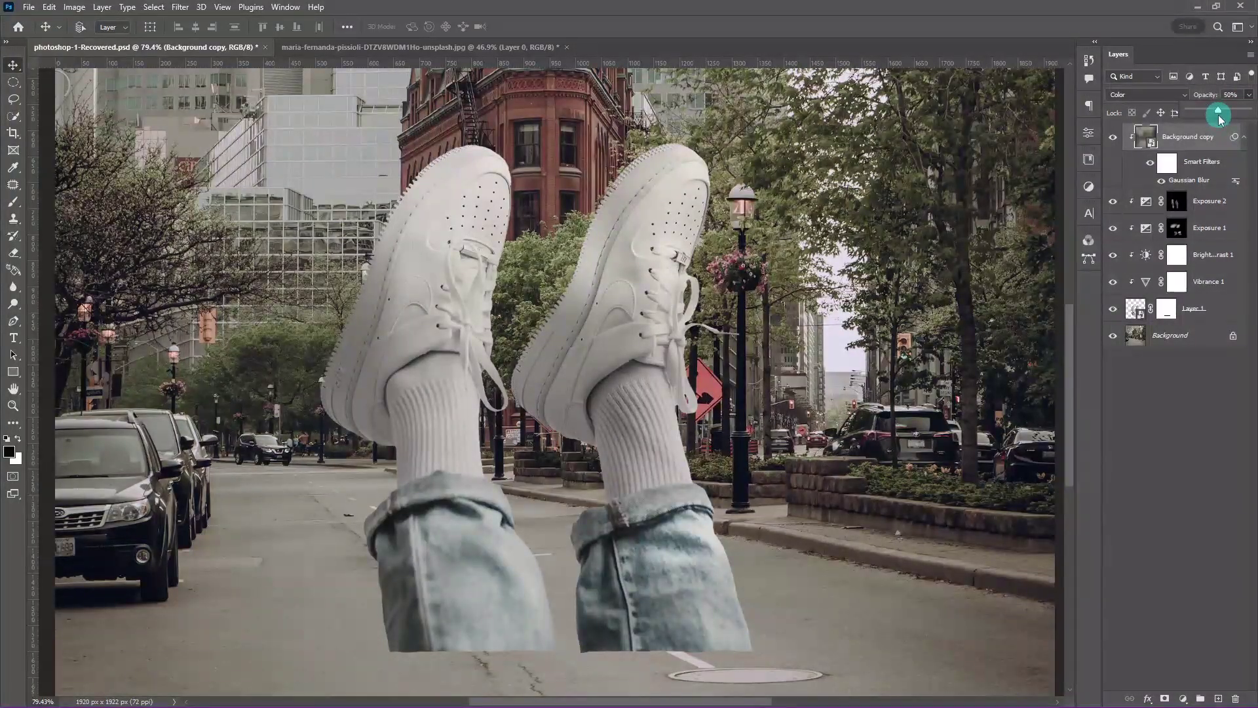
Group the shoe and leg layers into a group named Main.
{"action": "left_click", "coordinate": [1206, 318], "text": "shift"}
{"action": "key", "text": "ctrl+g"}
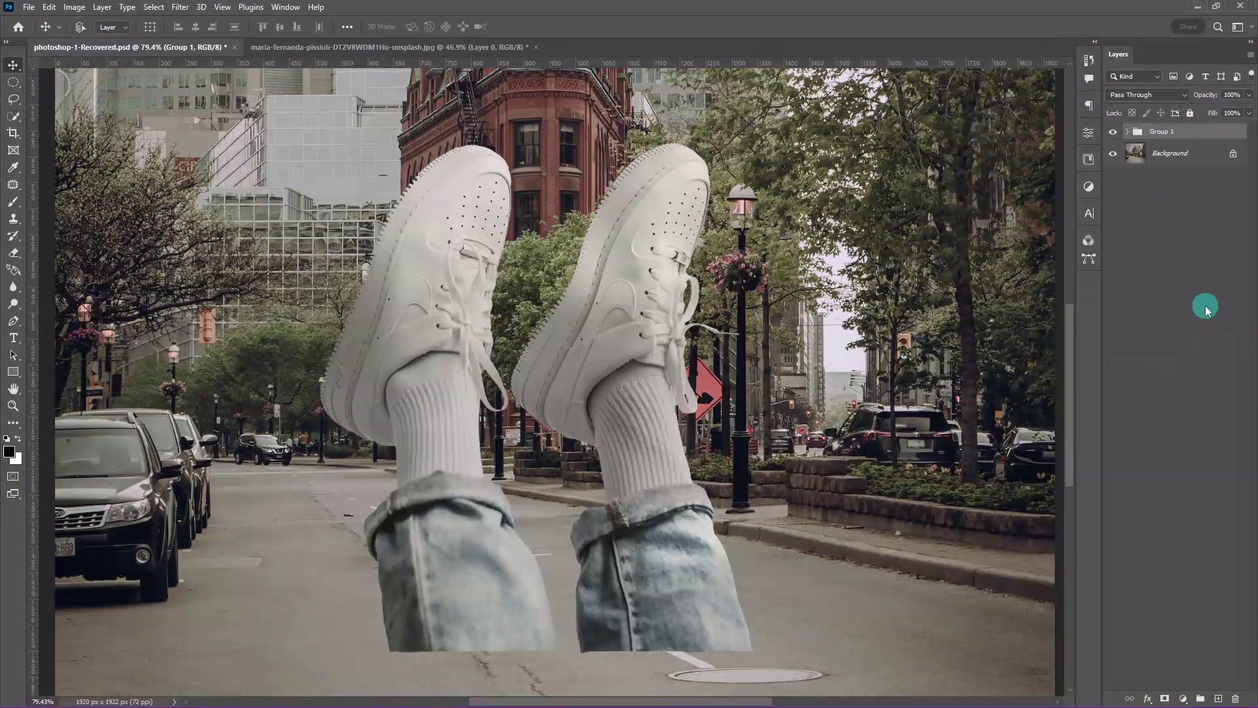
{"action": "type", "text": "Main"}
{"action": "key", "text": "Return"}
{"action": "scroll", "coordinate": [623, 317], "scroll_direction": "down", "scroll_amount": 2}
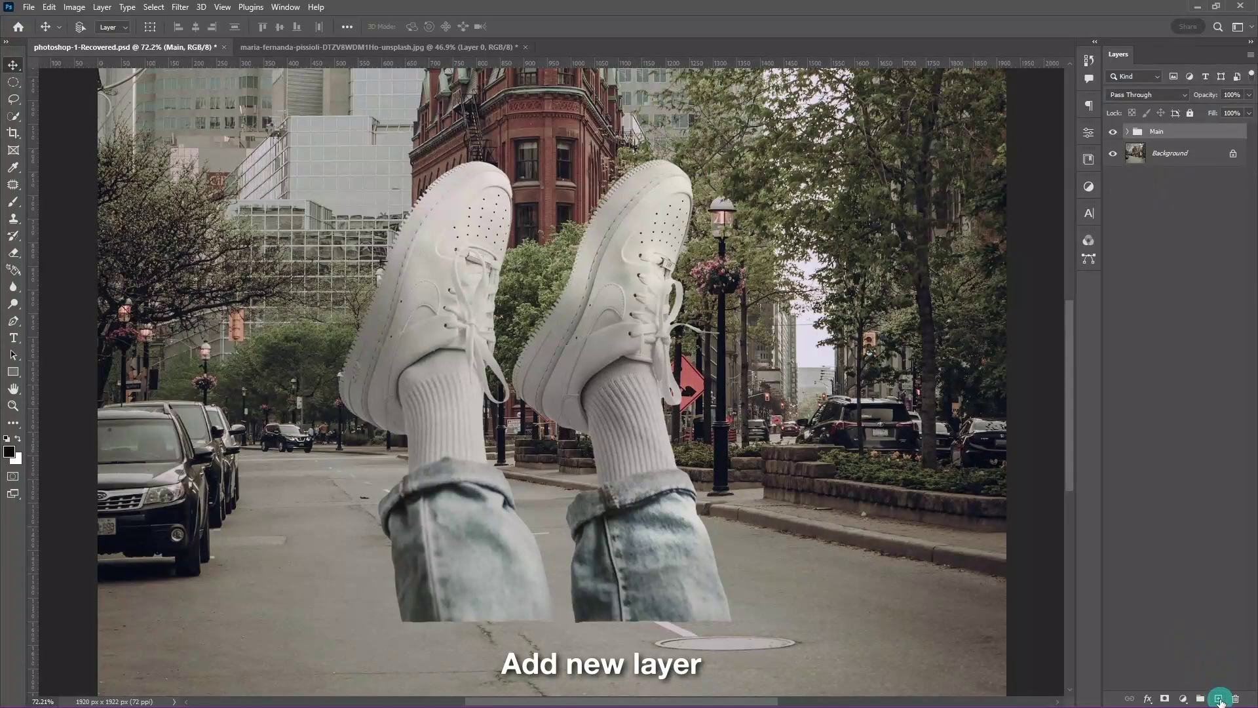
Add a new empty layer named Shadow 1.
{"action": "left_click", "coordinate": [1218, 699]}
{"action": "double_click", "coordinate": [1166, 153]}
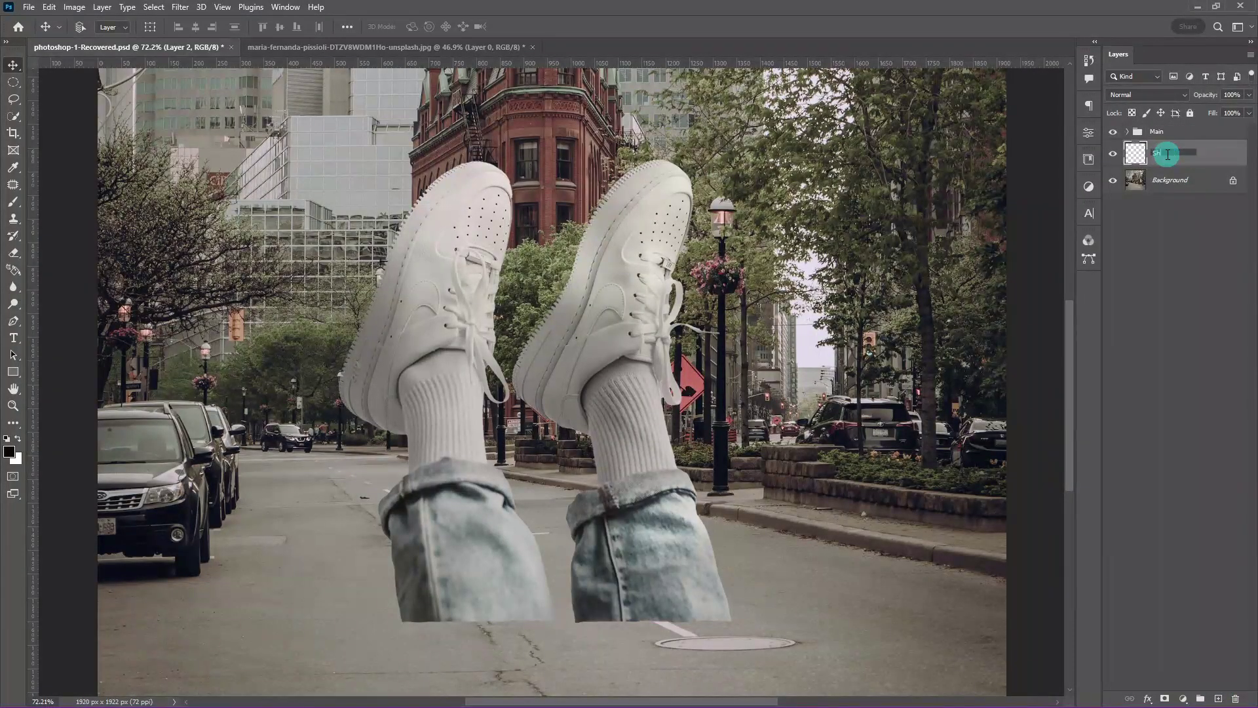
{"action": "type", "text": "adow 1"}
{"action": "key", "text": "Return"}
Paint a soft black shadow to the left of the left jeans leg.
{"action": "key", "text": "b"}
{"action": "right_click", "coordinate": [400, 573]}
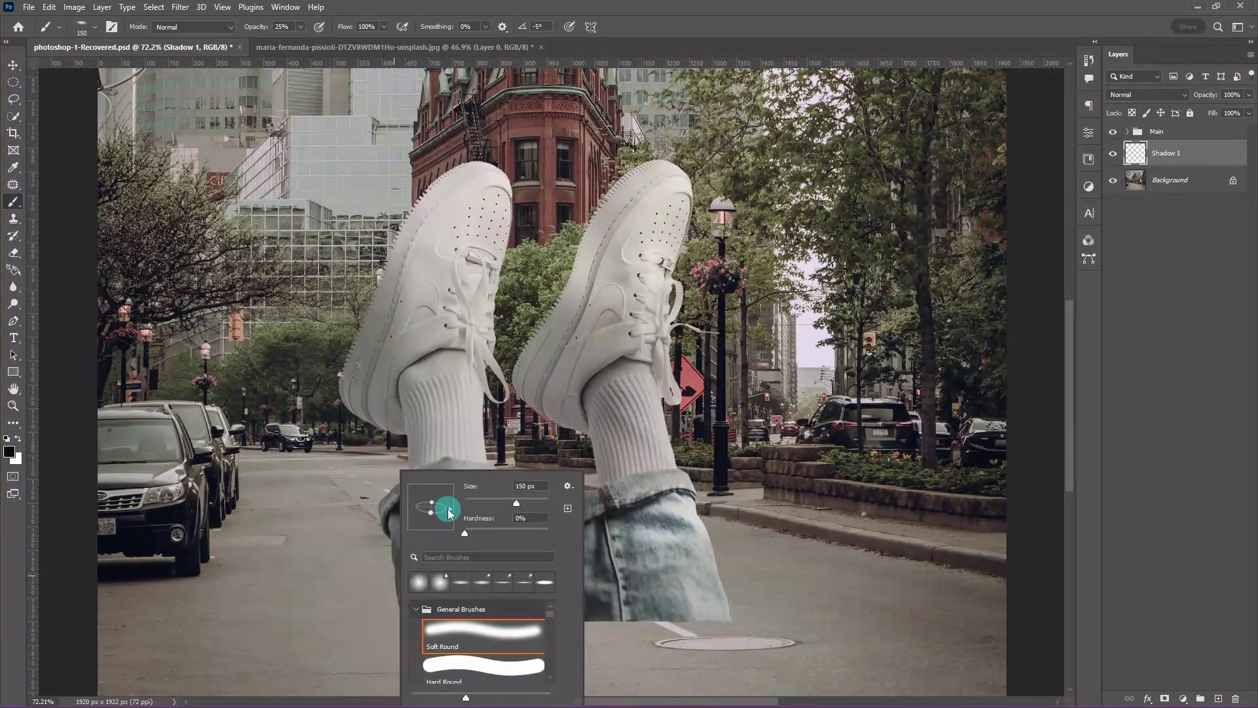
{"action": "key", "text": "Escape"}
{"action": "key", "text": "0"}
{"action": "key", "text": "bracketleft"}
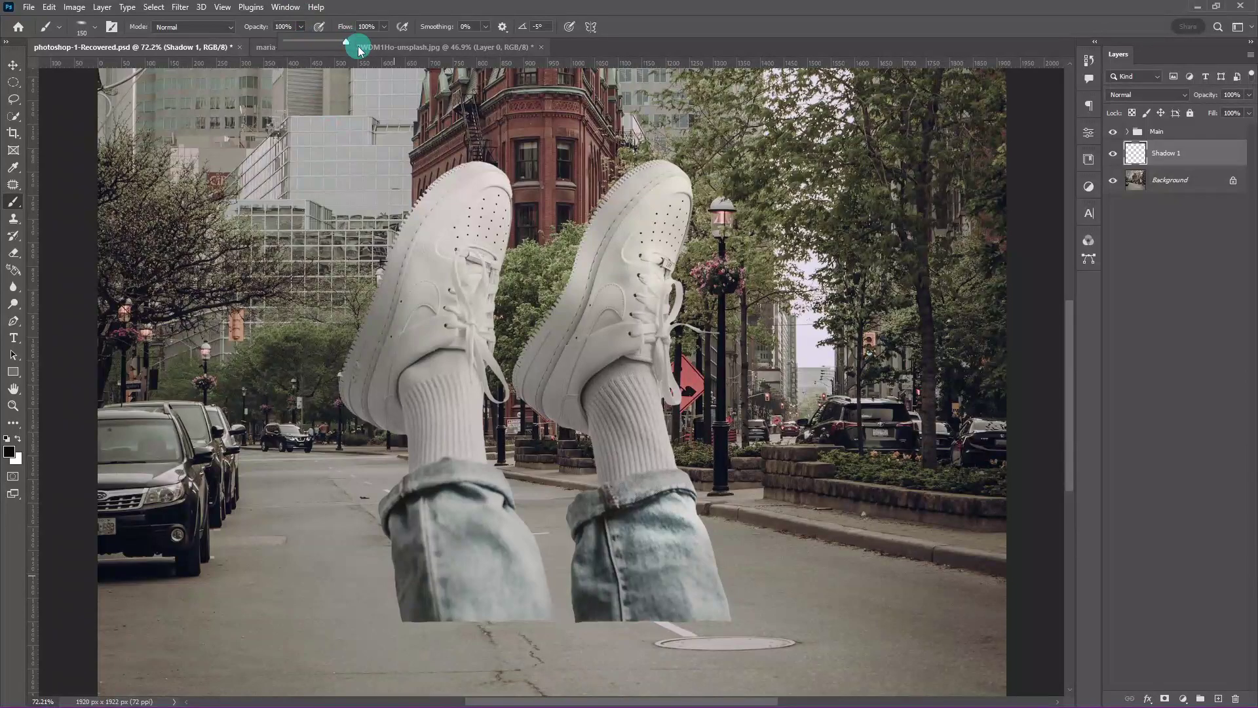
{"action": "scroll", "coordinate": [410, 601], "scroll_direction": "up", "scroll_amount": 2}
{"action": "left_click_drag", "start_coordinate": [422, 600], "coordinate": [332, 587]}
Resize and tilt the eraser tip, then paint a black shadow between the two jean legs.
{"action": "key", "text": "e"}
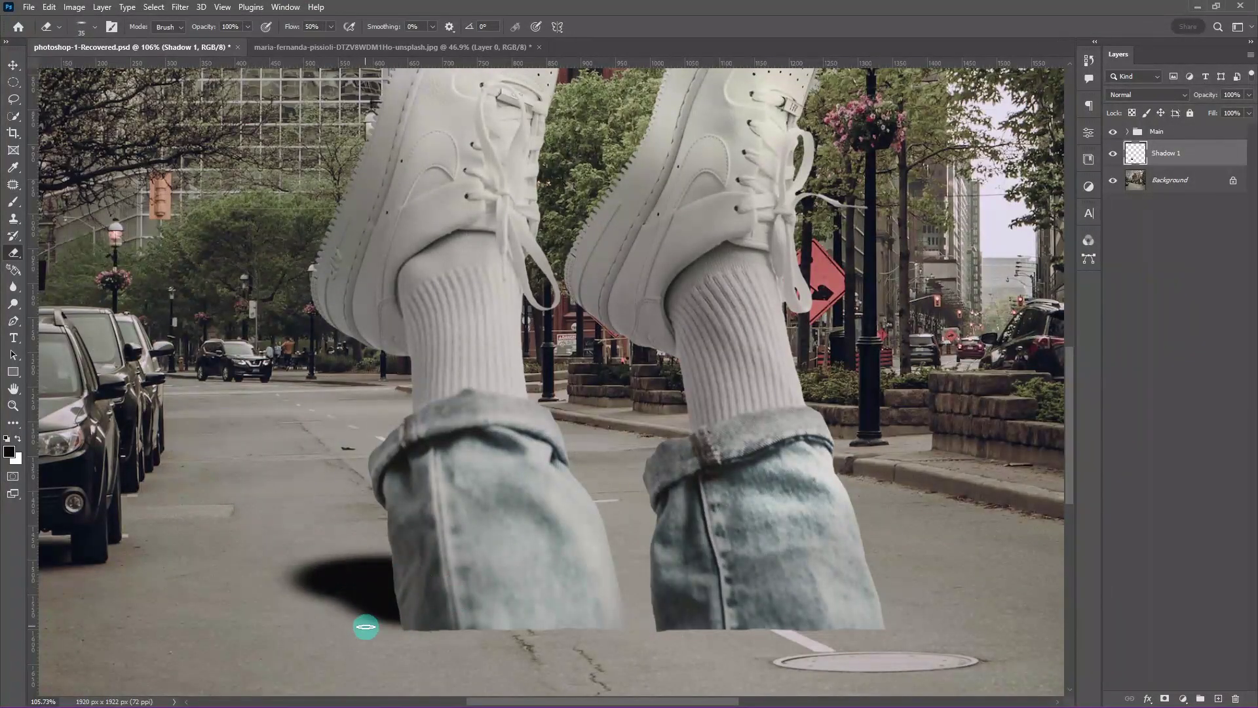
{"action": "right_click", "coordinate": [366, 622]}
{"action": "key", "text": "Escape"}
{"action": "right_click", "coordinate": [373, 627]}
{"action": "mouse_move", "coordinate": [446, 502]}
{"action": "left_mouse_down"}
{"action": "mouse_move", "coordinate": [467, 502]}
{"action": "mouse_move", "coordinate": [393, 497]}
{"action": "left_mouse_up"}
{"action": "key", "text": "Escape"}
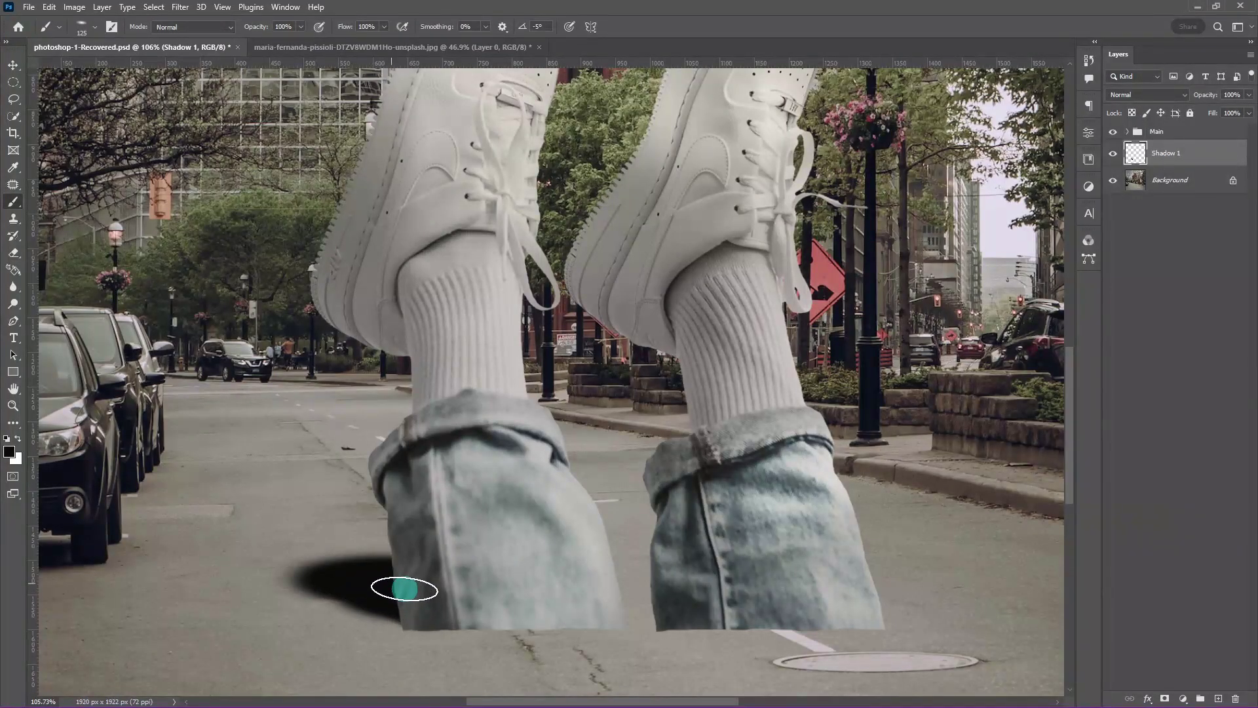
{"action": "key", "text": "b"}
{"action": "left_click_drag", "start_coordinate": [607, 610], "coordinate": [632, 590]}
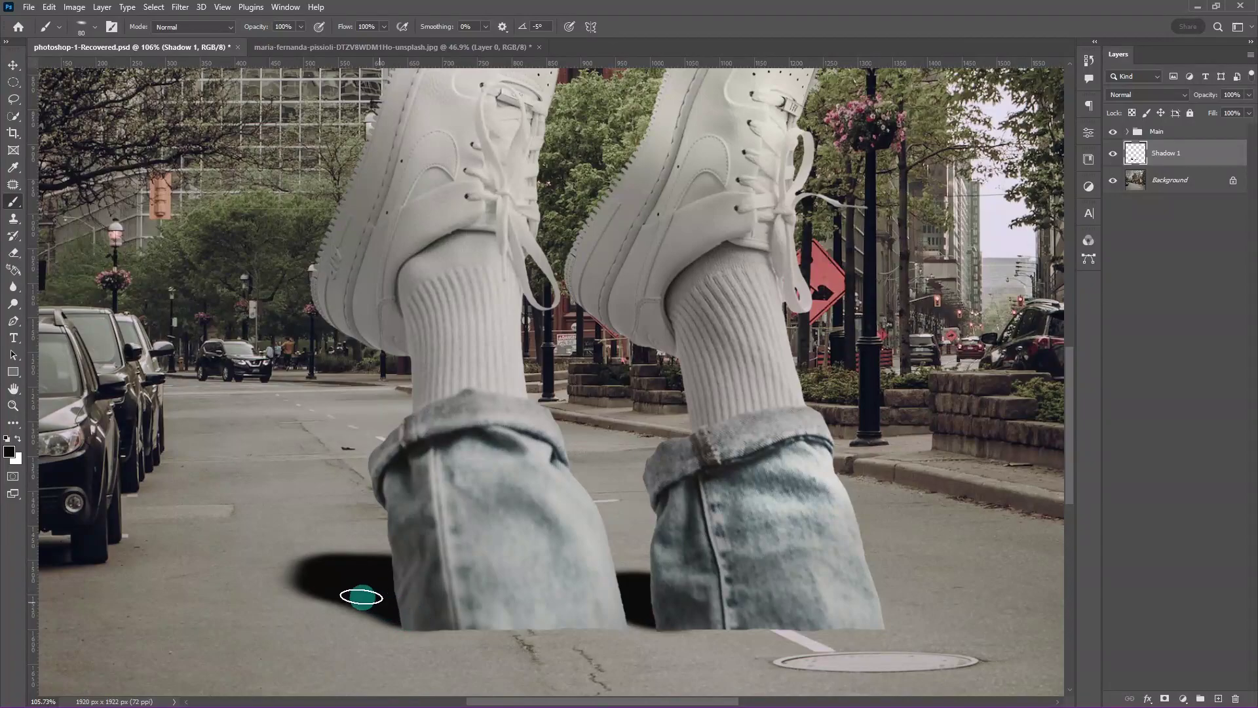
{"action": "key", "text": "v"}
{"action": "left_click_drag", "start_coordinate": [606, 522], "coordinate": [576, 526]}
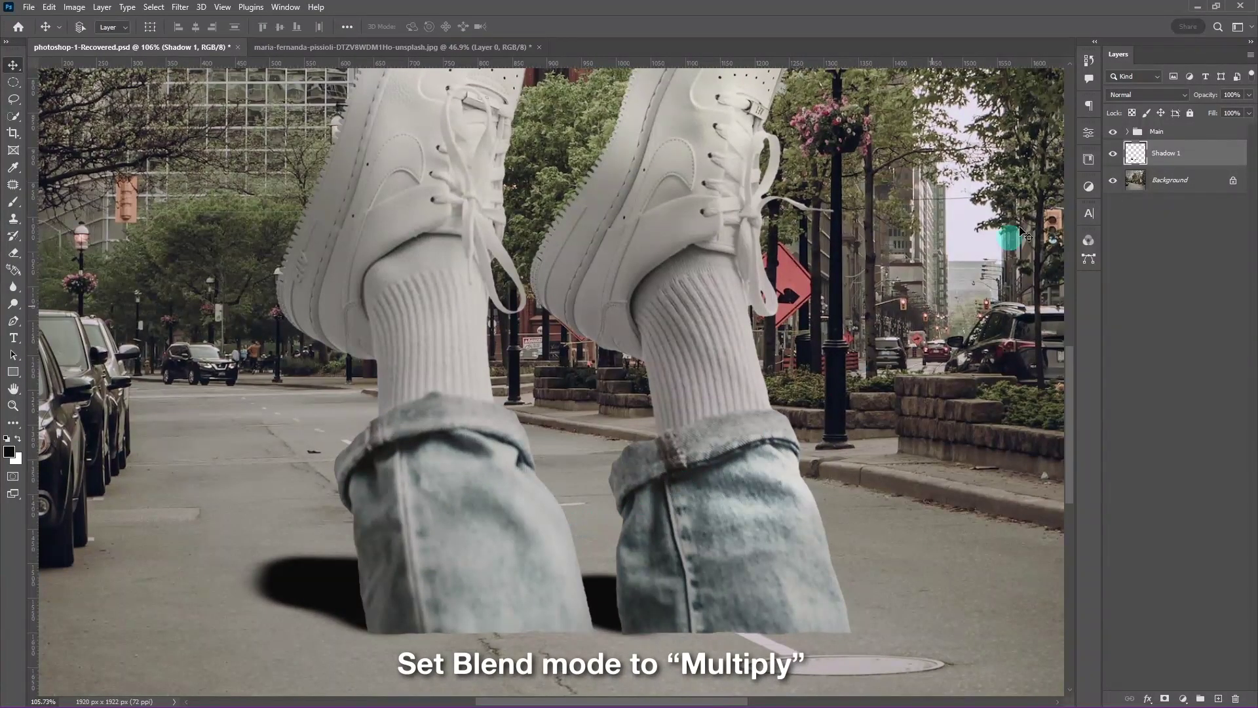
Set Shadow 1 to Multiply and convert it to a Smart Object.
{"action": "left_click", "coordinate": [1129, 98]}
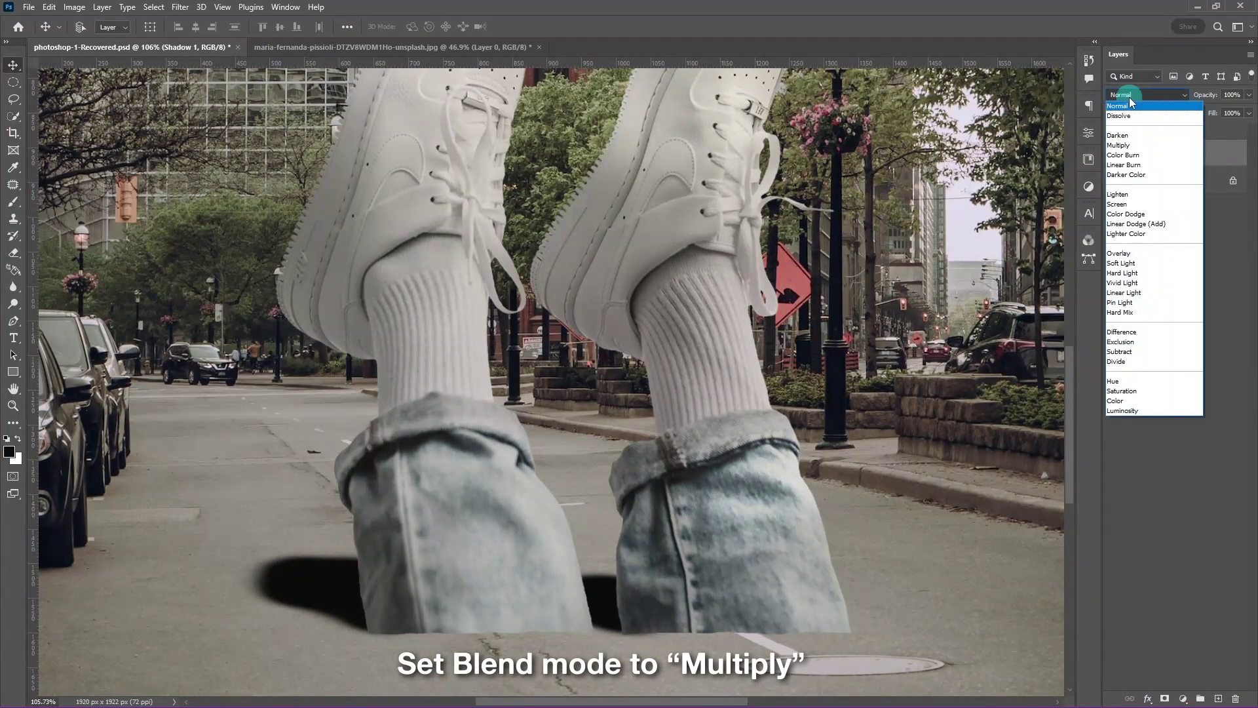
{"action": "left_click", "coordinate": [1128, 146]}
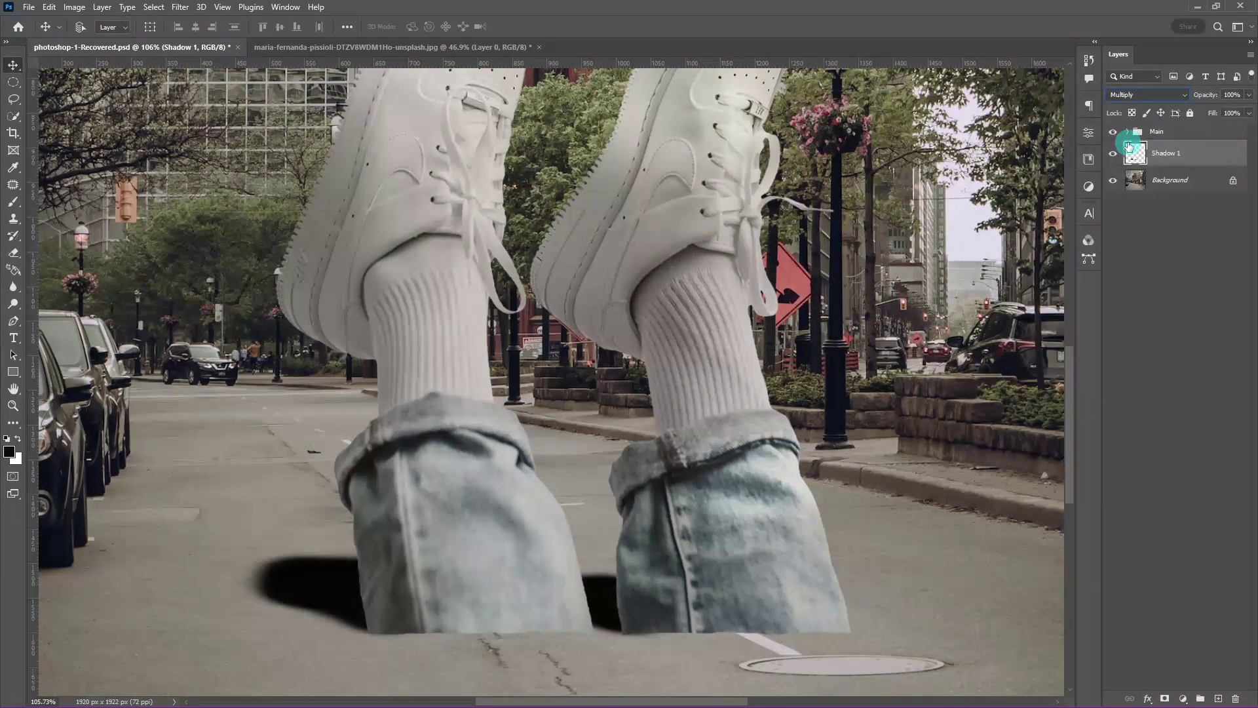
{"action": "right_click", "coordinate": [1188, 163]}
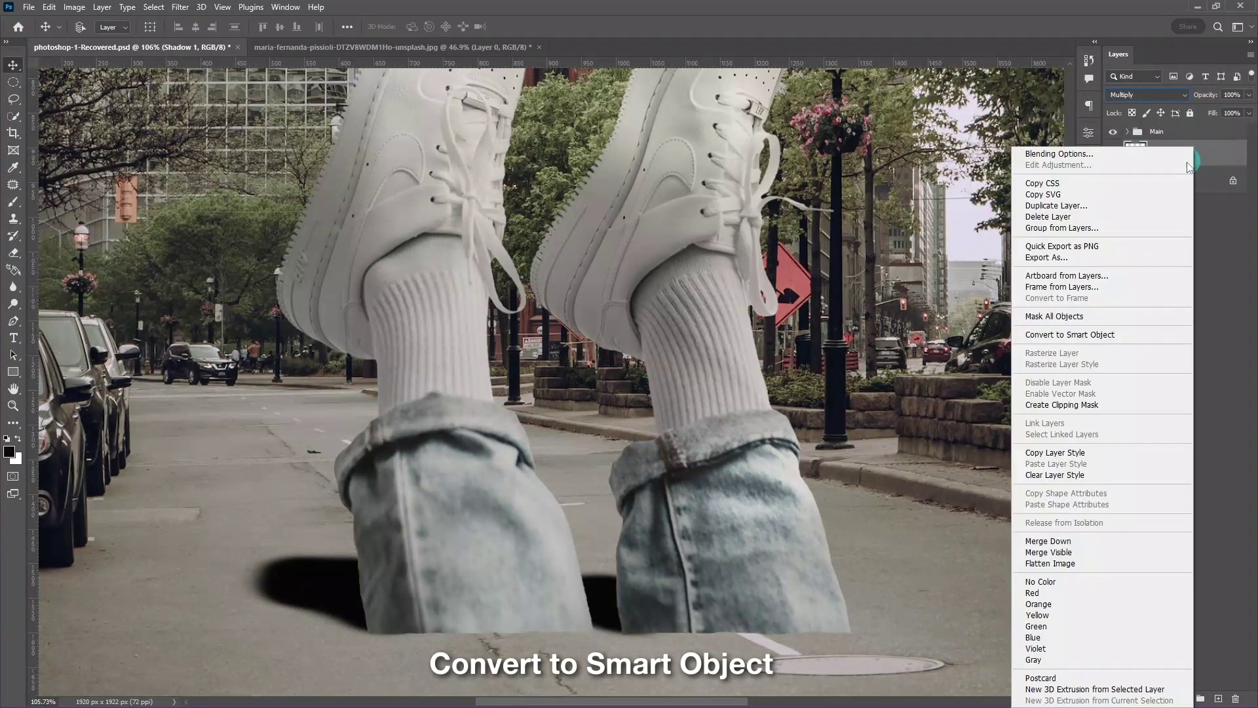
{"action": "left_click", "coordinate": [1098, 334]}
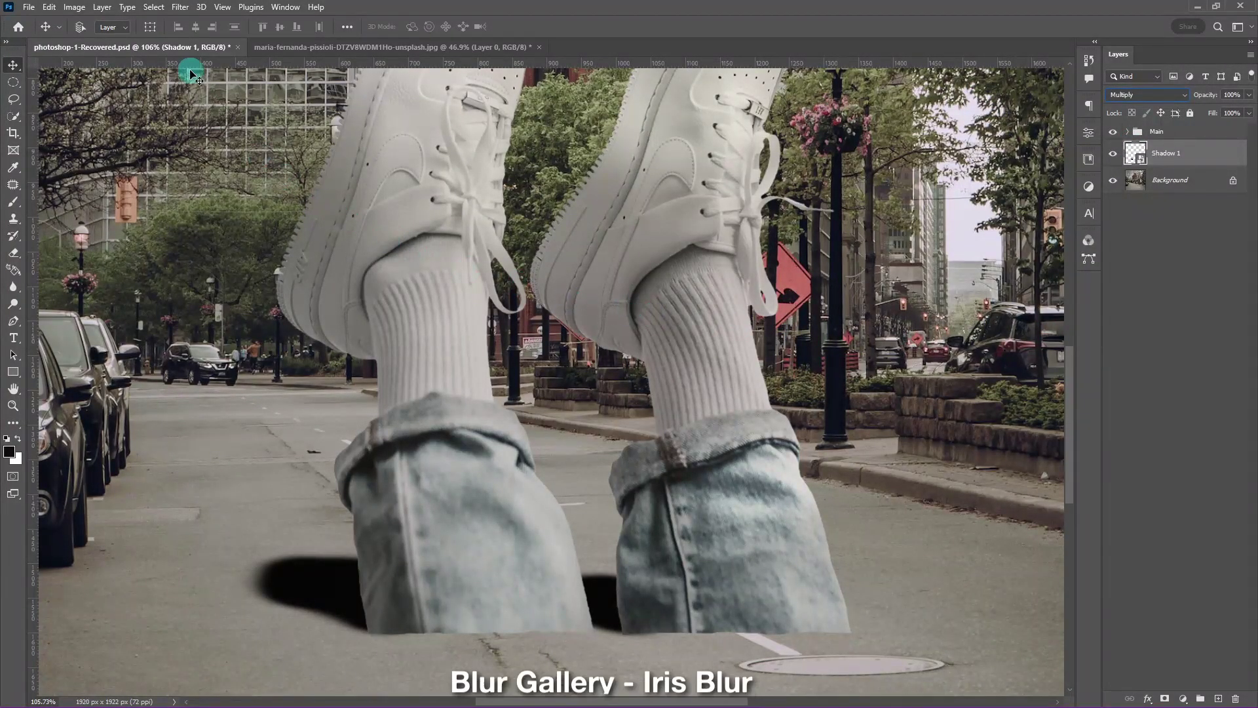
Shape an Iris Blur on the shadows, with blur strength around 31 px.
{"action": "left_click", "coordinate": [180, 8]}
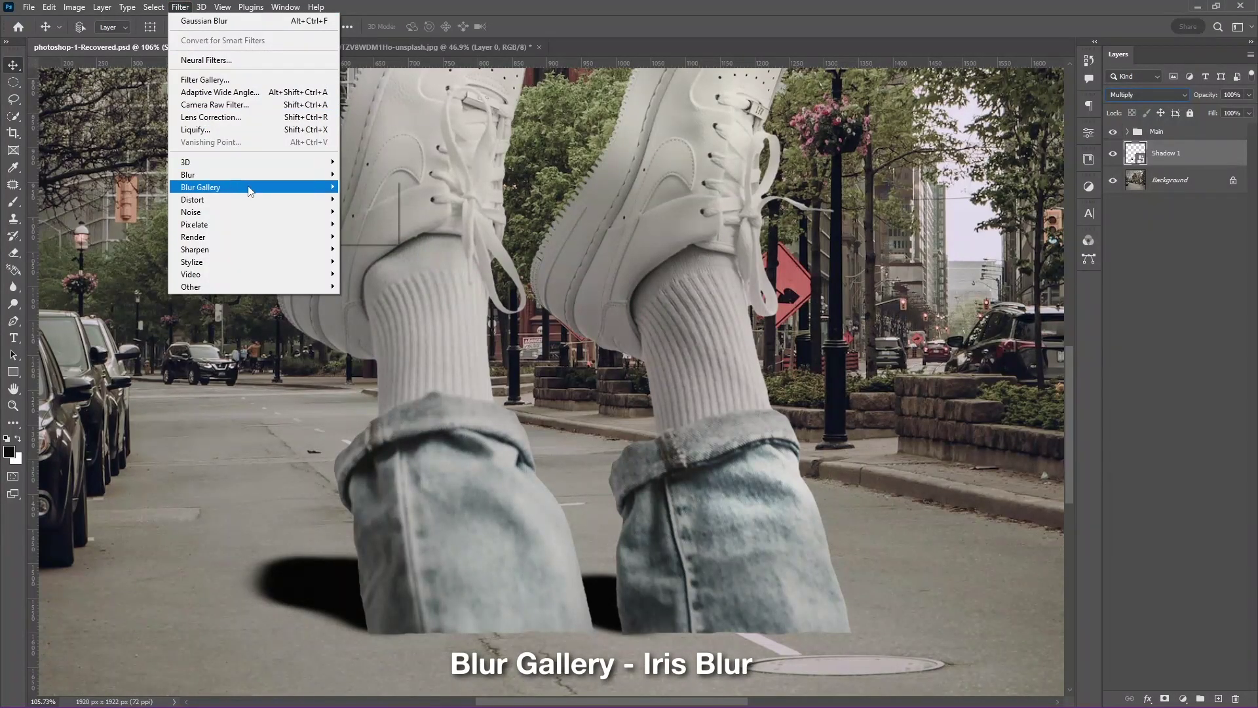
{"action": "mouse_move", "coordinate": [201, 187]}
{"action": "left_click", "coordinate": [368, 200]}
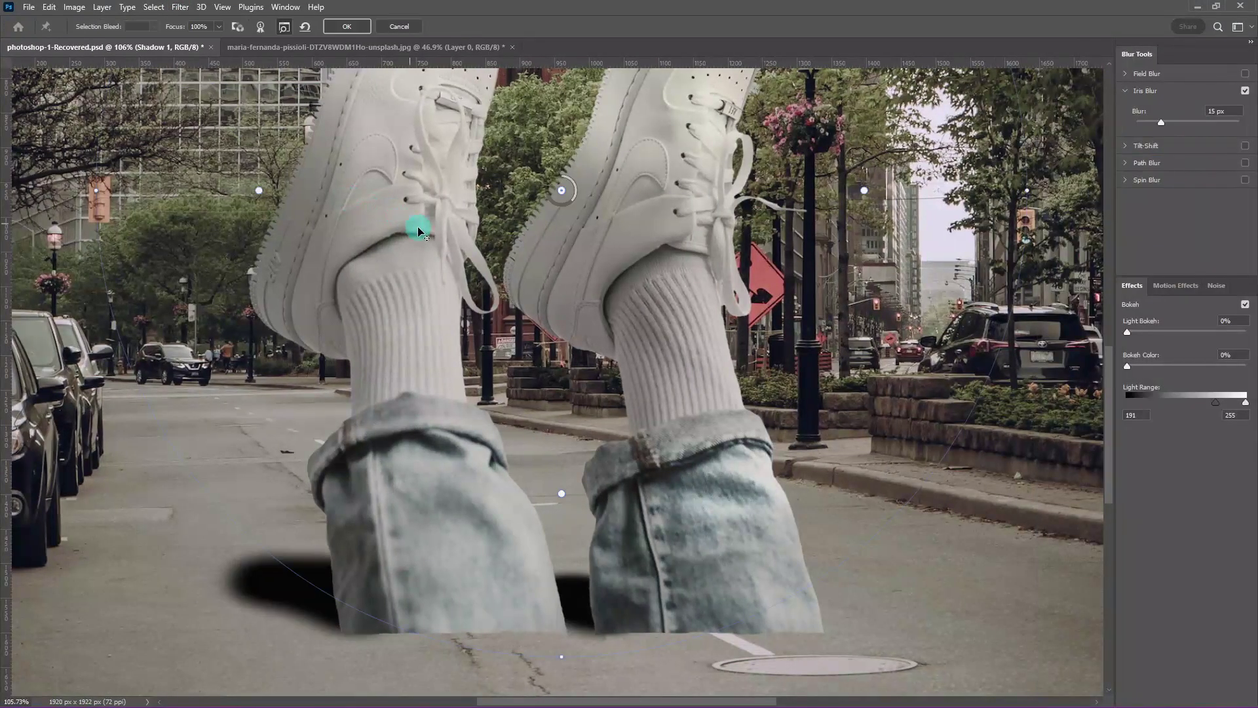
{"action": "scroll", "coordinate": [532, 282], "scroll_direction": "down", "scroll_amount": 5}
{"action": "left_click_drag", "start_coordinate": [596, 190], "coordinate": [589, 295]}
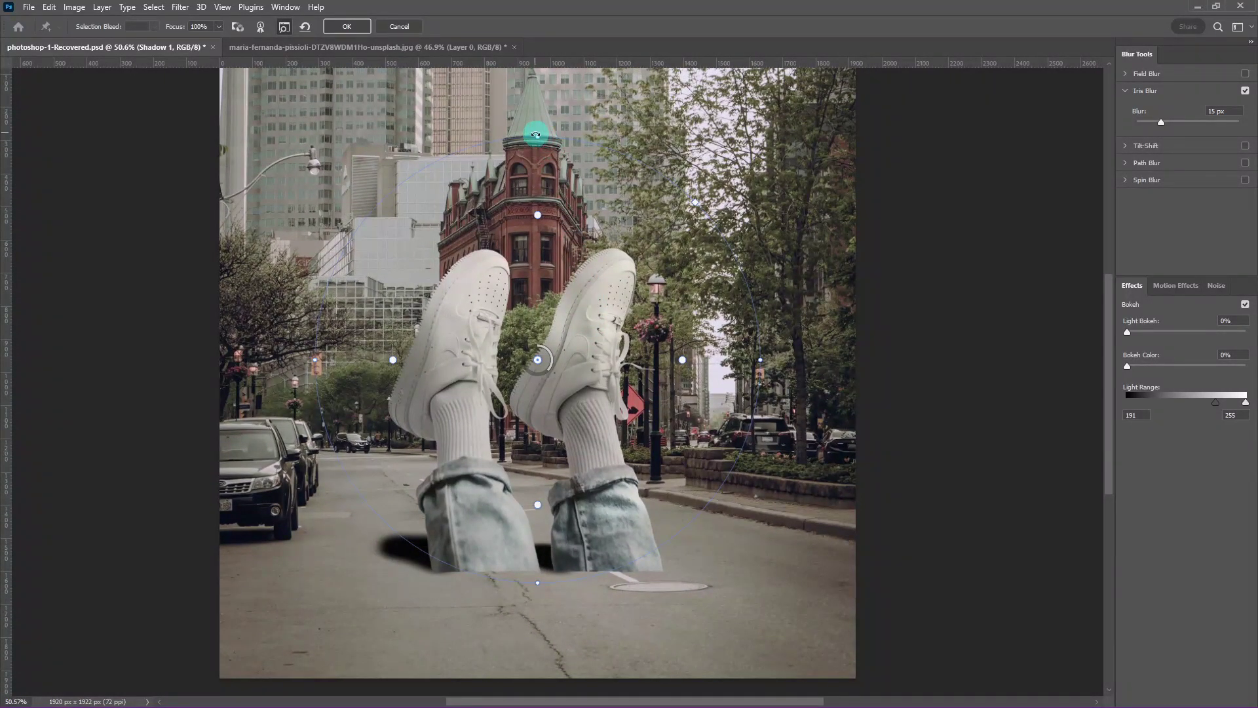
{"action": "mouse_move", "coordinate": [535, 135]}
{"action": "left_mouse_down"}
{"action": "mouse_move", "coordinate": [535, 334]}
{"action": "mouse_move", "coordinate": [564, 441]}
{"action": "mouse_move", "coordinate": [564, 548]}
{"action": "mouse_move", "coordinate": [554, 543]}
{"action": "left_mouse_up"}
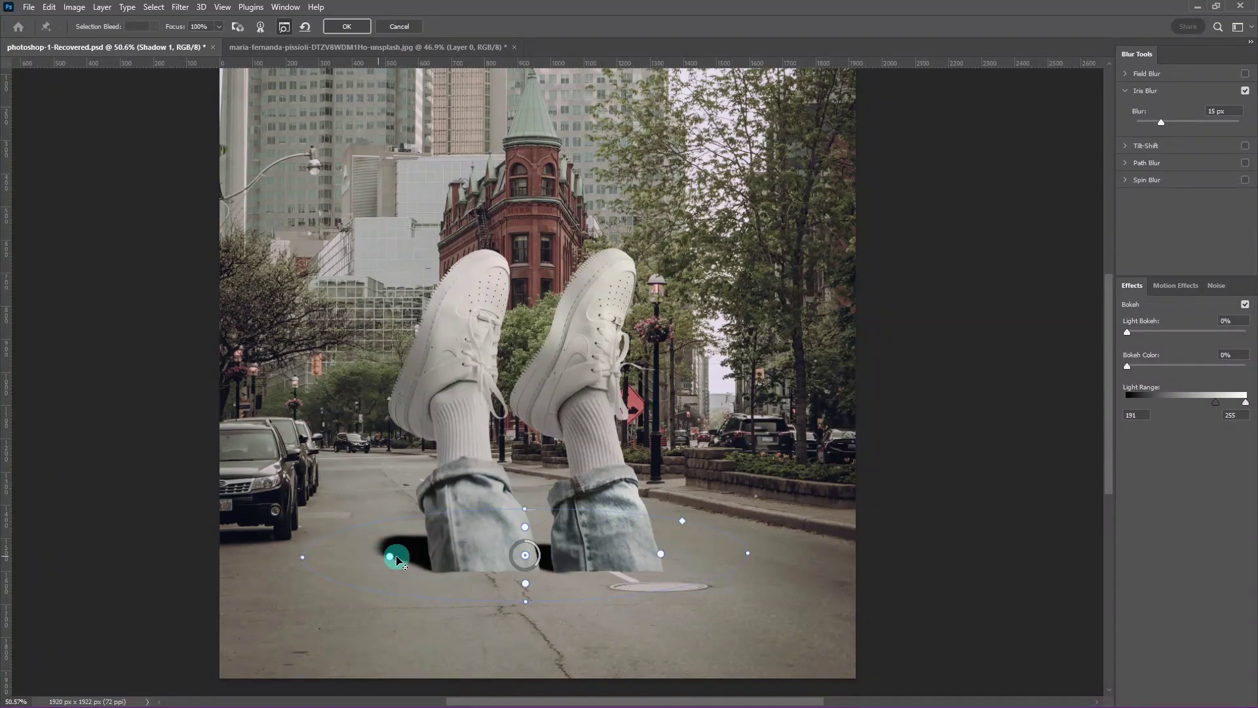
{"action": "left_click_drag", "start_coordinate": [420, 561], "coordinate": [414, 556]}
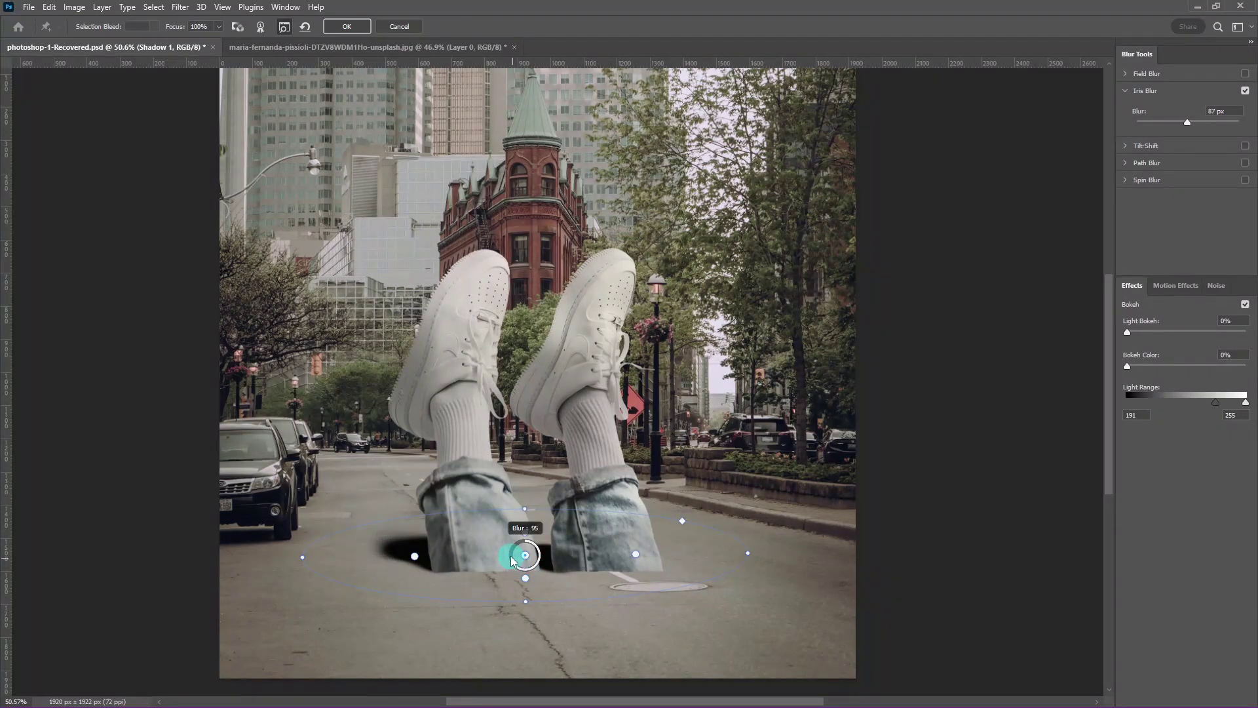
{"action": "left_click_drag", "start_coordinate": [512, 557], "coordinate": [519, 559]}
{"action": "left_click_drag", "start_coordinate": [302, 557], "coordinate": [346, 556]}
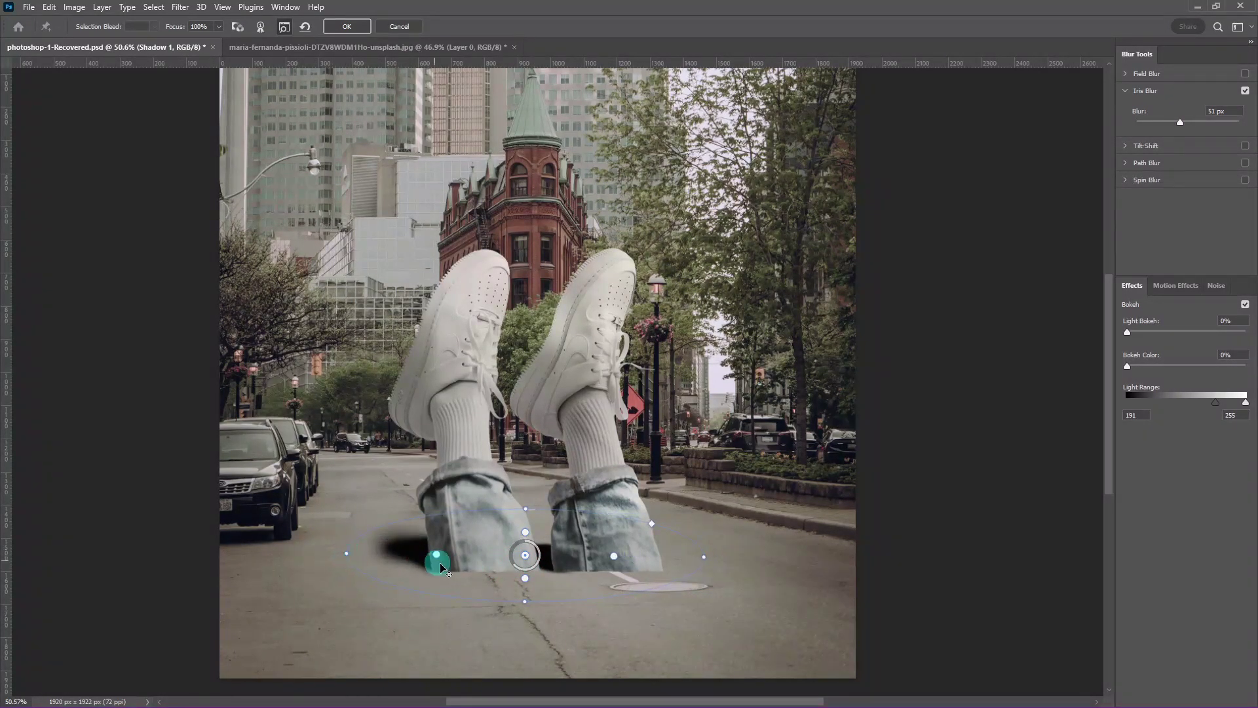
{"action": "mouse_move", "coordinate": [436, 557]}
{"action": "left_mouse_down"}
{"action": "mouse_move", "coordinate": [424, 566]}
{"action": "mouse_move", "coordinate": [457, 554]}
{"action": "mouse_move", "coordinate": [523, 569]}
{"action": "left_mouse_up"}
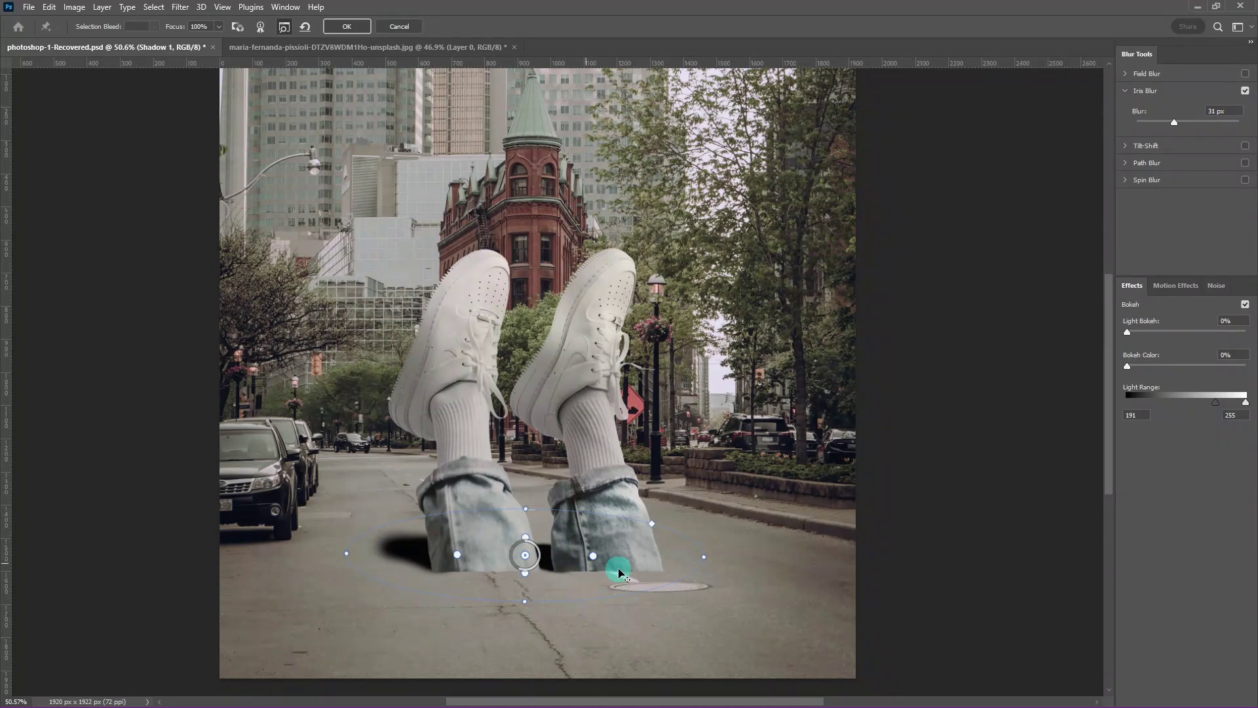
Apply the Iris Blur, drop Shadow 1 to 43% opacity, and add an empty Layer 2.
{"action": "key", "text": "Return"}
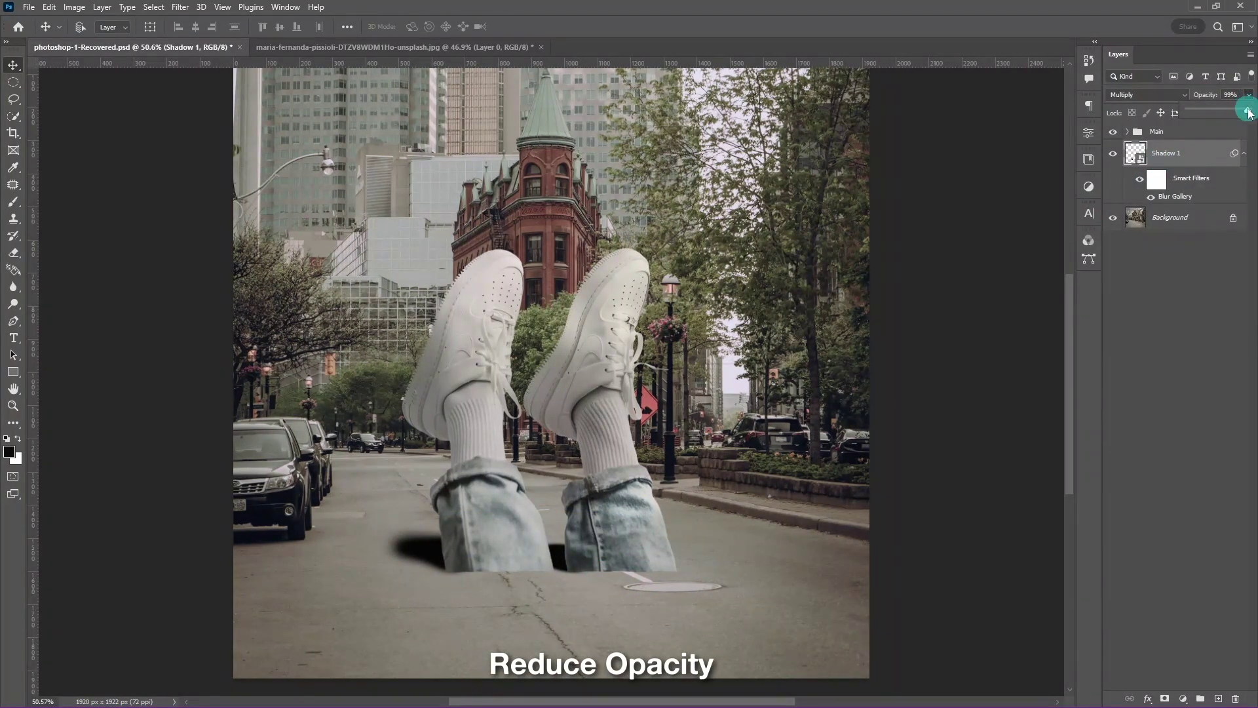
{"action": "left_click_drag", "start_coordinate": [1248, 112], "coordinate": [1230, 112]}
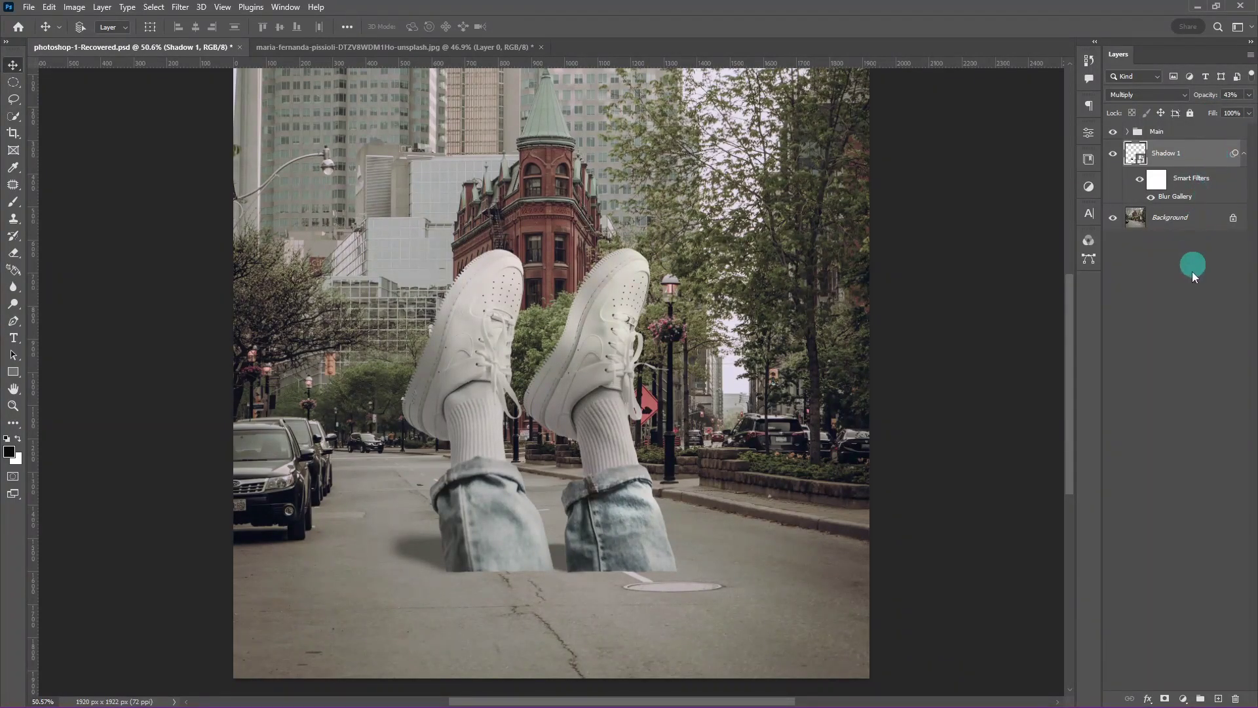
{"action": "left_click", "coordinate": [1218, 698]}
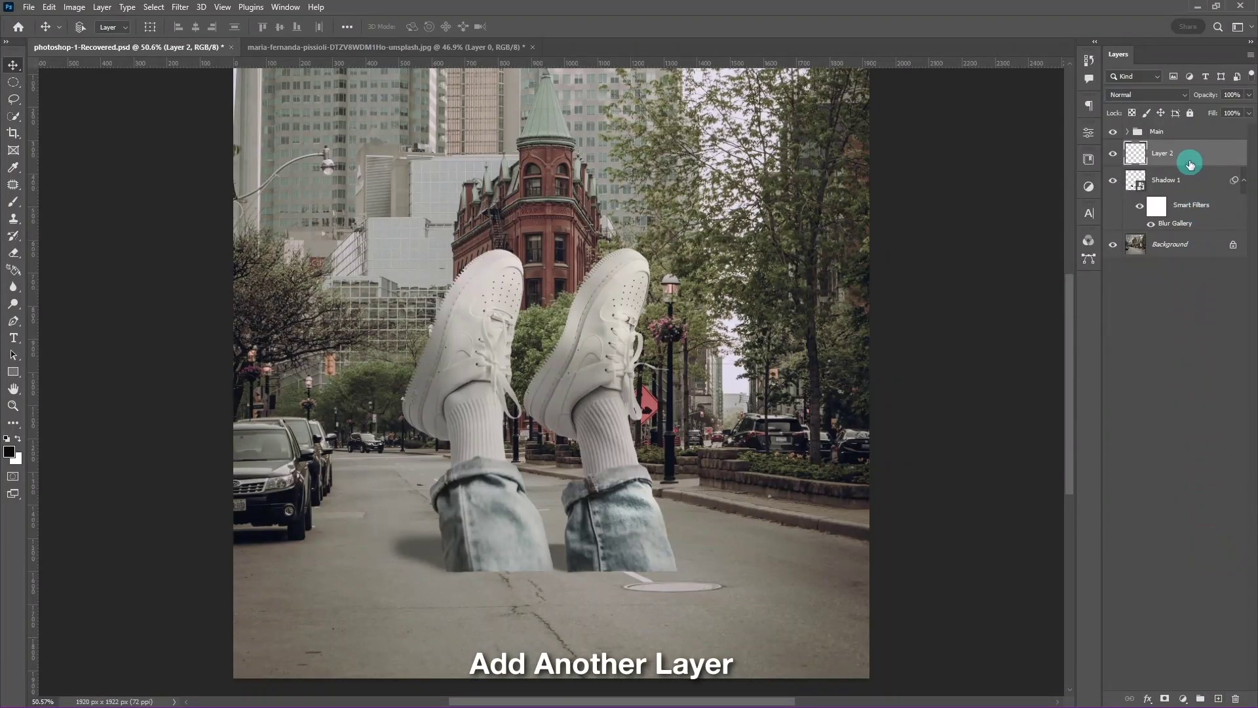
Move the new layer below Shadow 1 and name it Shadow 2.
{"action": "left_click_drag", "start_coordinate": [1189, 154], "coordinate": [1189, 218]}
{"action": "double_click", "coordinate": [1162, 218]}
{"action": "type", "text": "Shadow"}
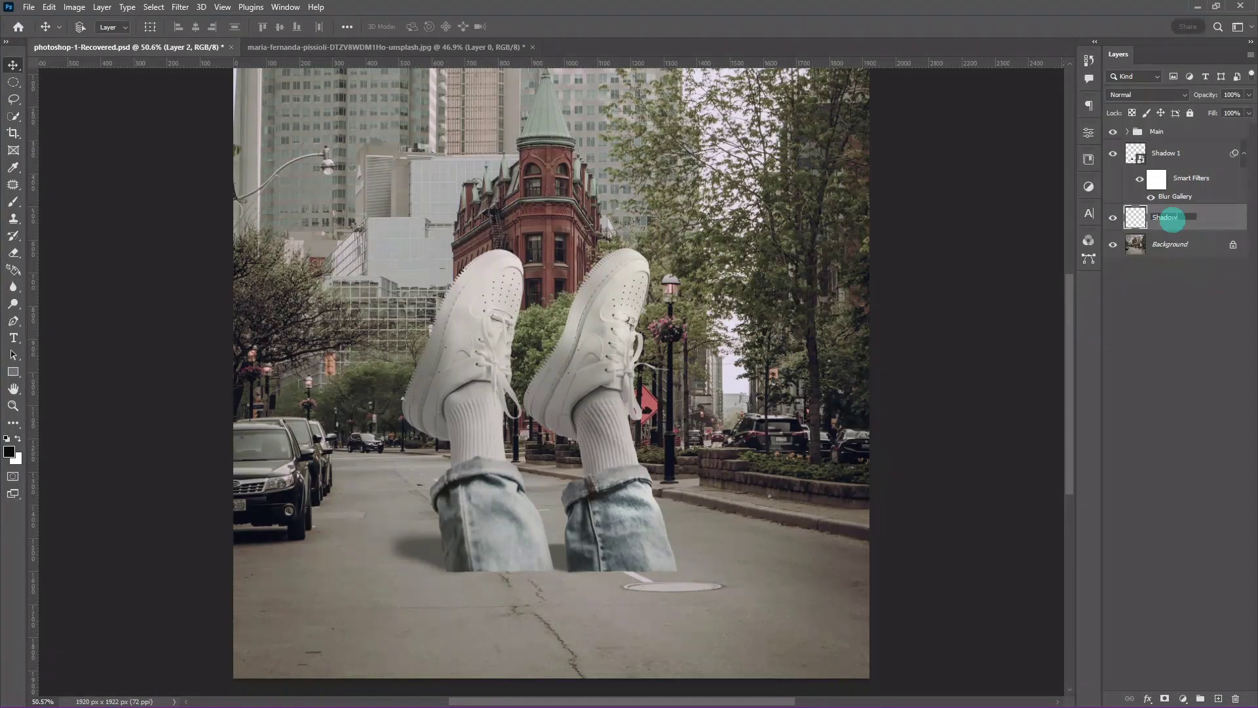
{"action": "type", "text": "2"}
{"action": "key", "text": "Return"}
Brush dark contact shadows under the left jeans hem on Shadow 2.
{"action": "key", "text": "b"}
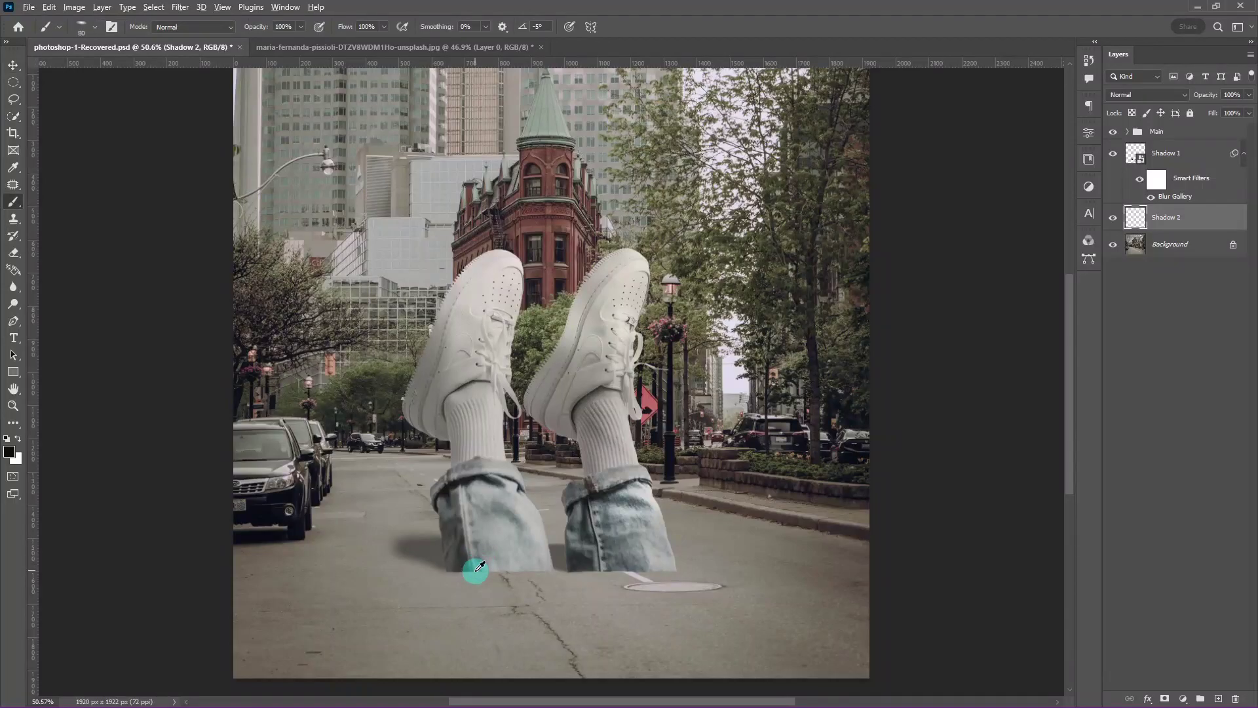
{"action": "scroll", "coordinate": [475, 560], "scroll_direction": "up", "scroll_amount": 5}
{"action": "key", "text": "bracketleft"}
{"action": "key", "text": "bracketleft"}
{"action": "key", "text": "bracketleft"}
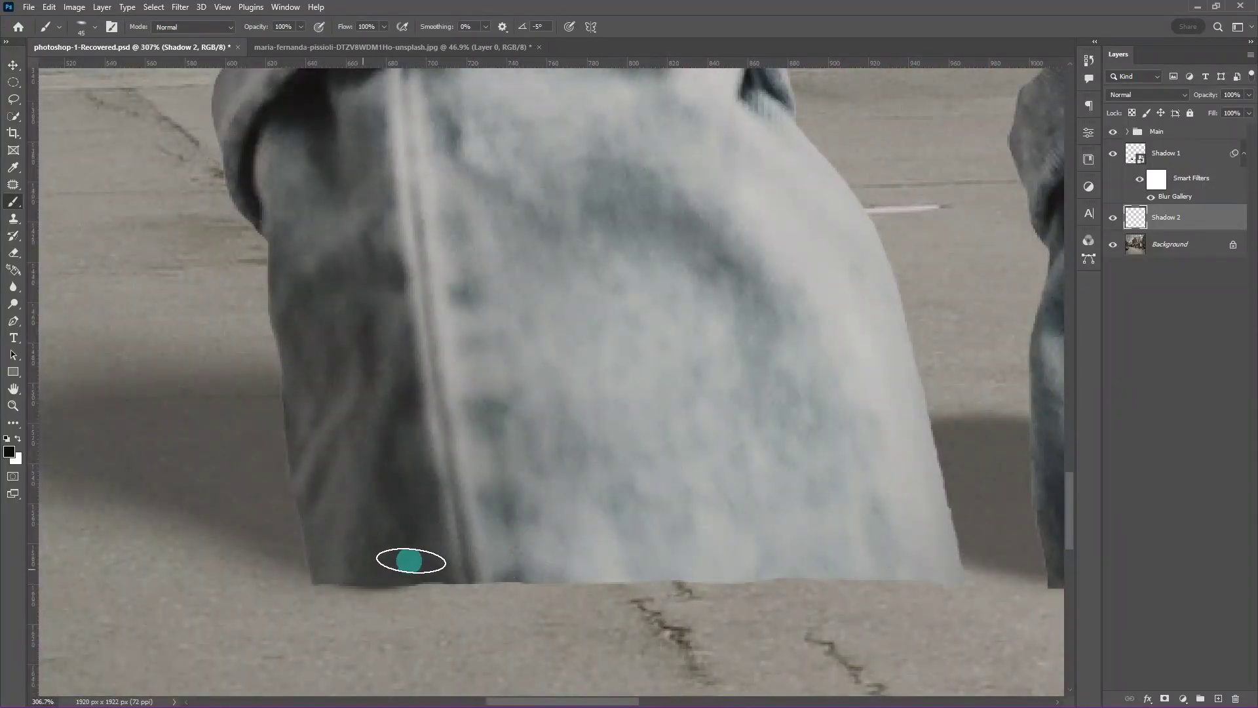
{"action": "key", "text": "bracketleft"}
{"action": "key", "text": "bracketleft"}
{"action": "key", "text": "bracketleft"}
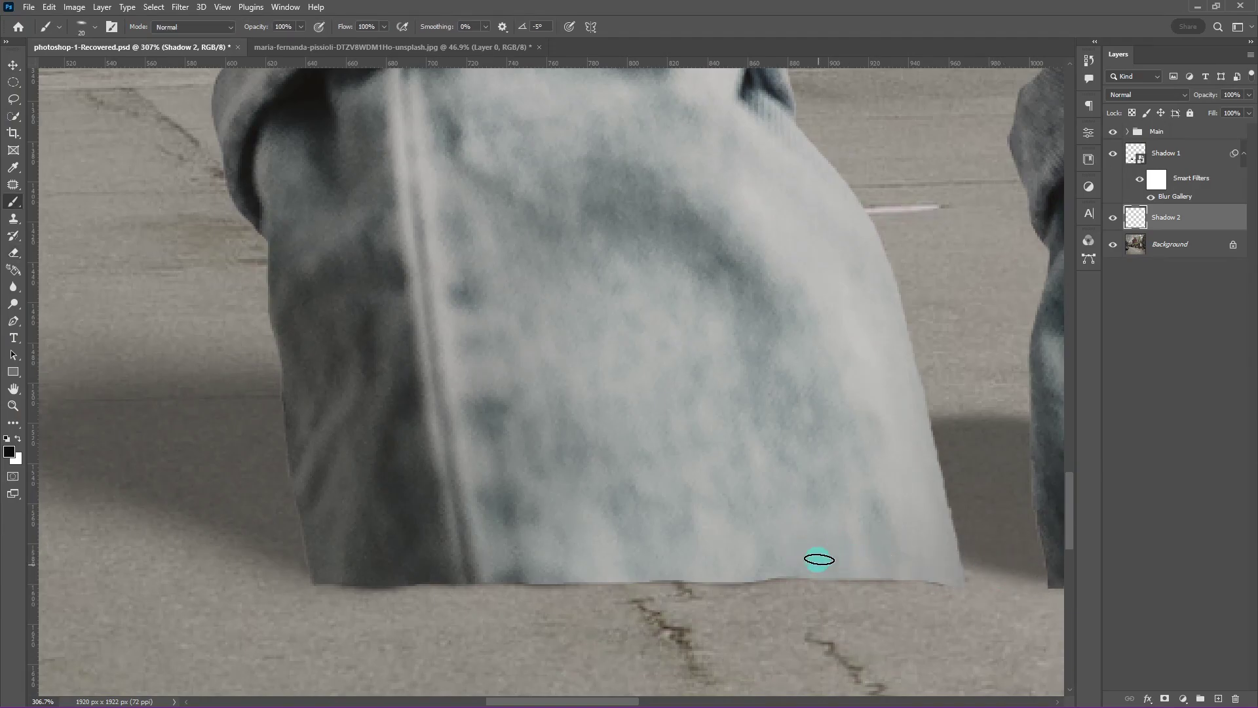
{"action": "key", "text": "bracketright"}
{"action": "key", "text": "bracketright"}
{"action": "key", "text": "bracketright"}
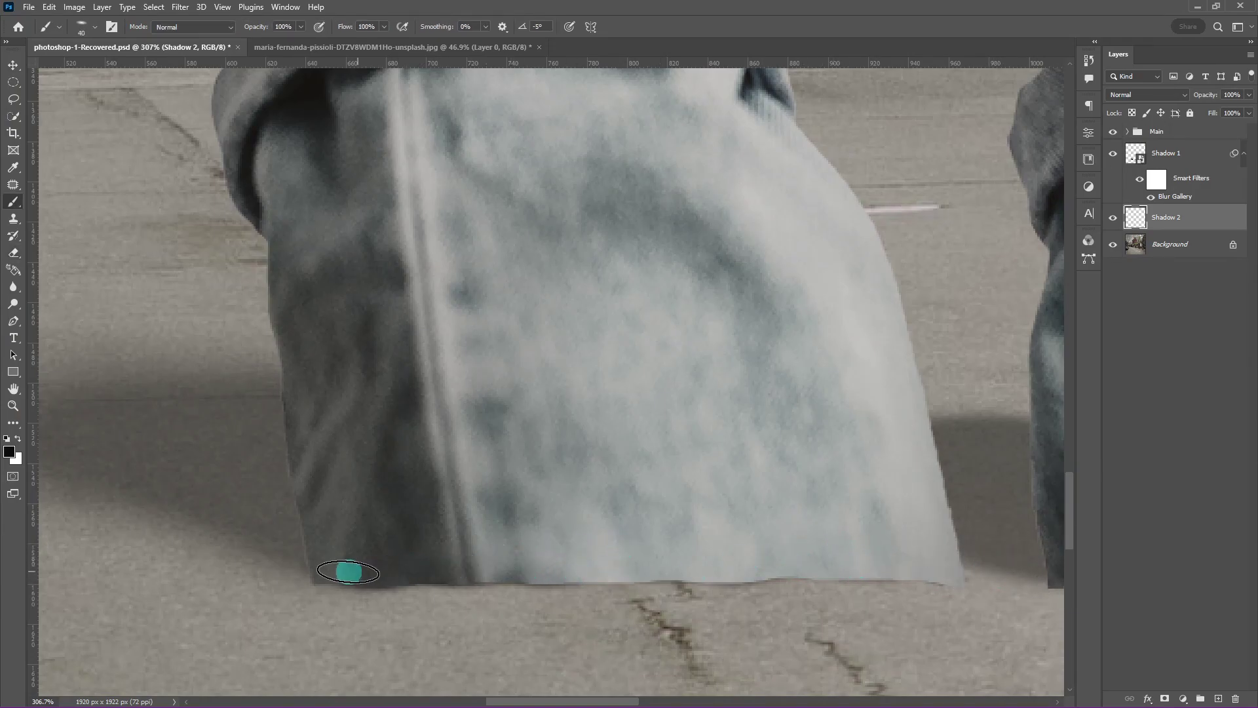
{"action": "scroll", "coordinate": [702, 543], "scroll_direction": "right", "scroll_amount": 5}
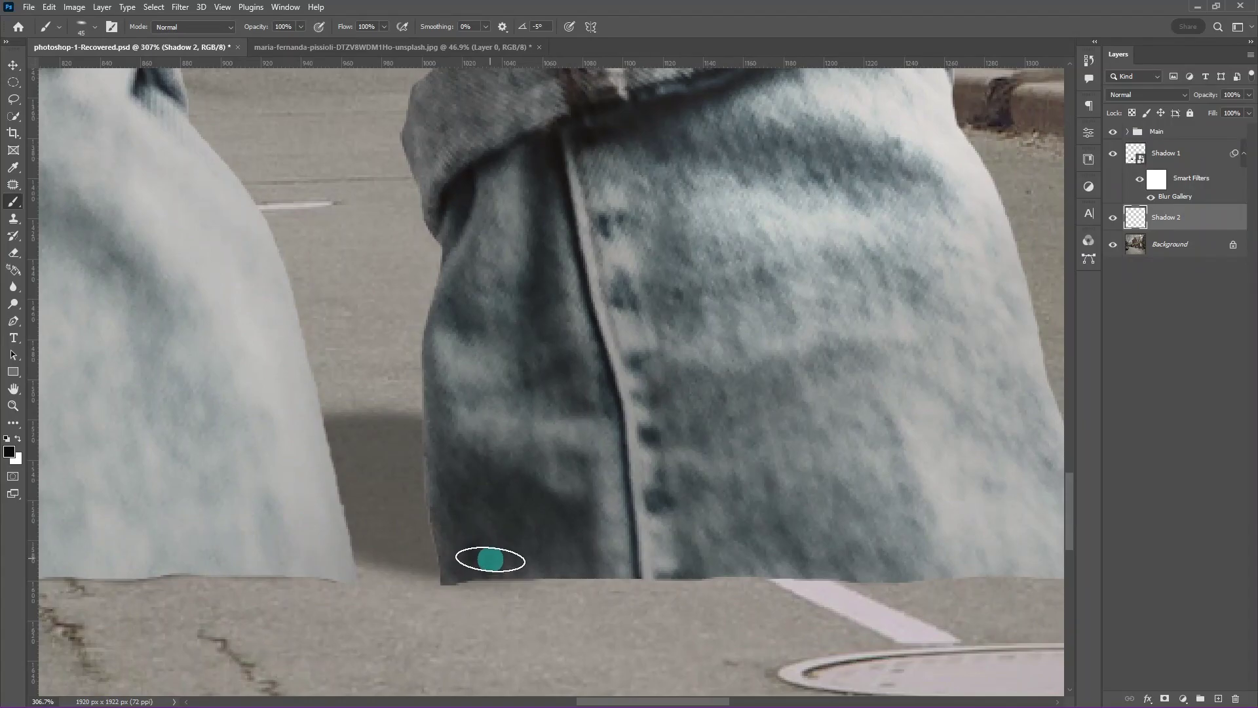
{"action": "scroll", "coordinate": [583, 505], "scroll_direction": "right", "scroll_amount": 2}
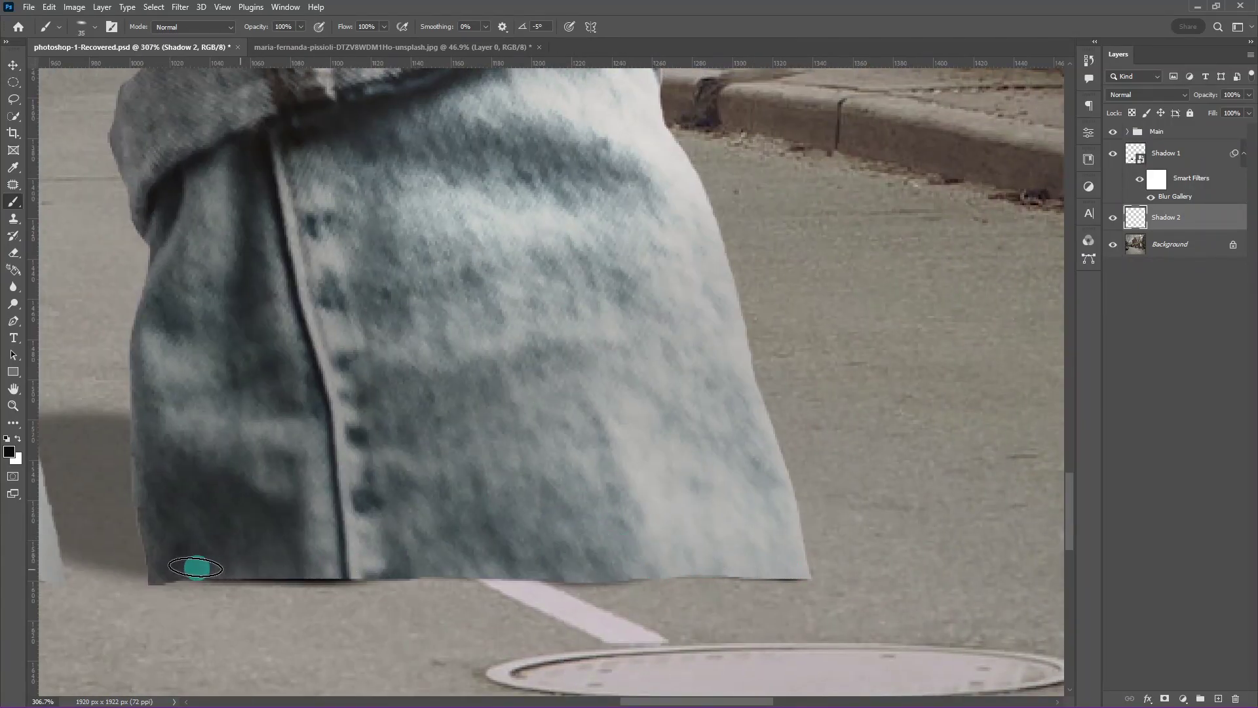
{"action": "mouse_move", "coordinate": [262, 550]}
{"action": "left_mouse_down"}
{"action": "mouse_move", "coordinate": [831, 391]}
{"action": "mouse_move", "coordinate": [896, 395]}
{"action": "left_mouse_up"}
{"action": "left_click_drag", "start_coordinate": [213, 461], "coordinate": [337, 444]}
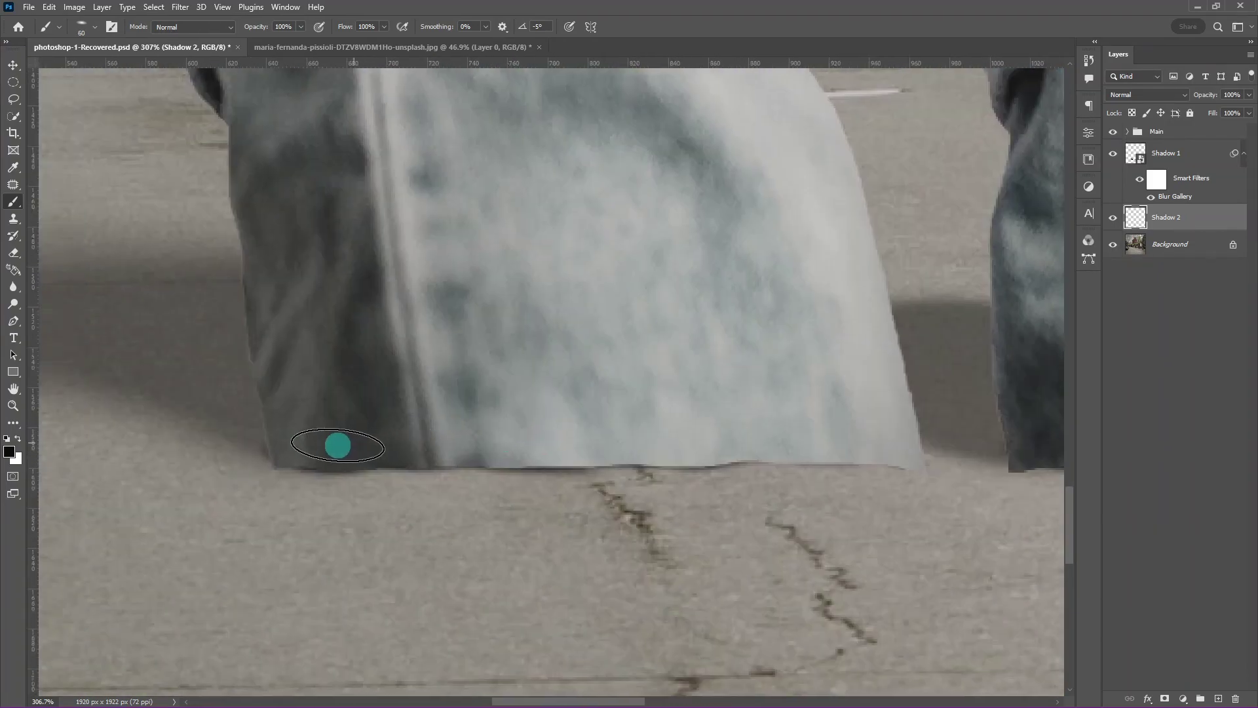
Brush contact shadows under the right jeans hem near the manhole.
{"action": "left_click_drag", "start_coordinate": [805, 436], "coordinate": [428, 449]}
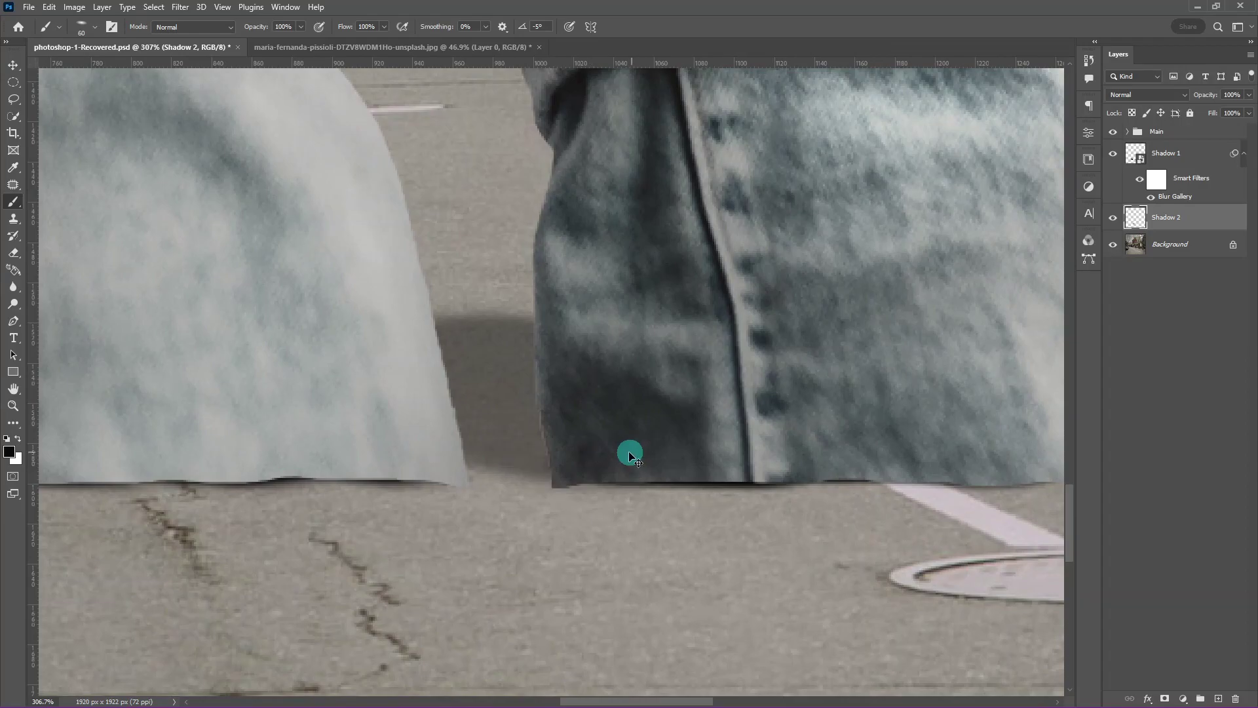
{"action": "left_click_drag", "start_coordinate": [913, 443], "coordinate": [498, 486]}
{"action": "scroll", "coordinate": [579, 470], "scroll_direction": "left", "scroll_amount": 3}
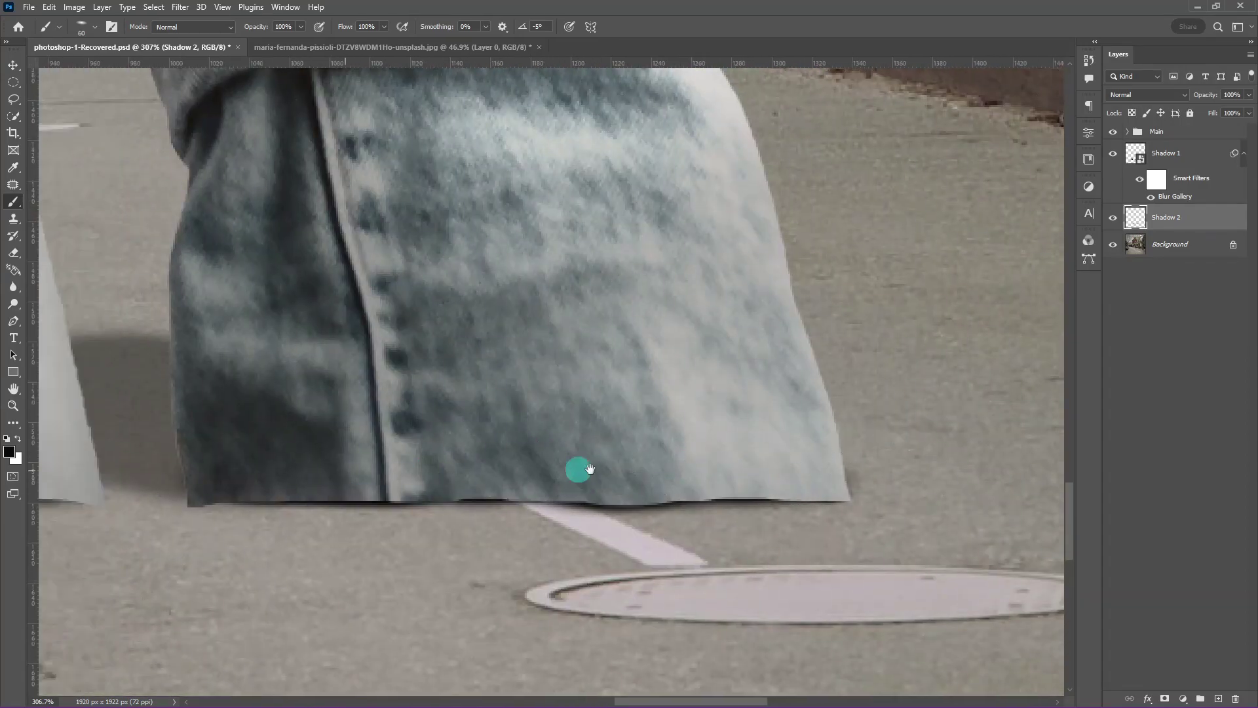
{"action": "scroll", "coordinate": [834, 464], "scroll_direction": "down", "scroll_amount": 3}
{"action": "scroll", "coordinate": [399, 441], "scroll_direction": "left", "scroll_amount": 5}
{"action": "key", "text": "e"}
{"action": "key", "text": "b"}
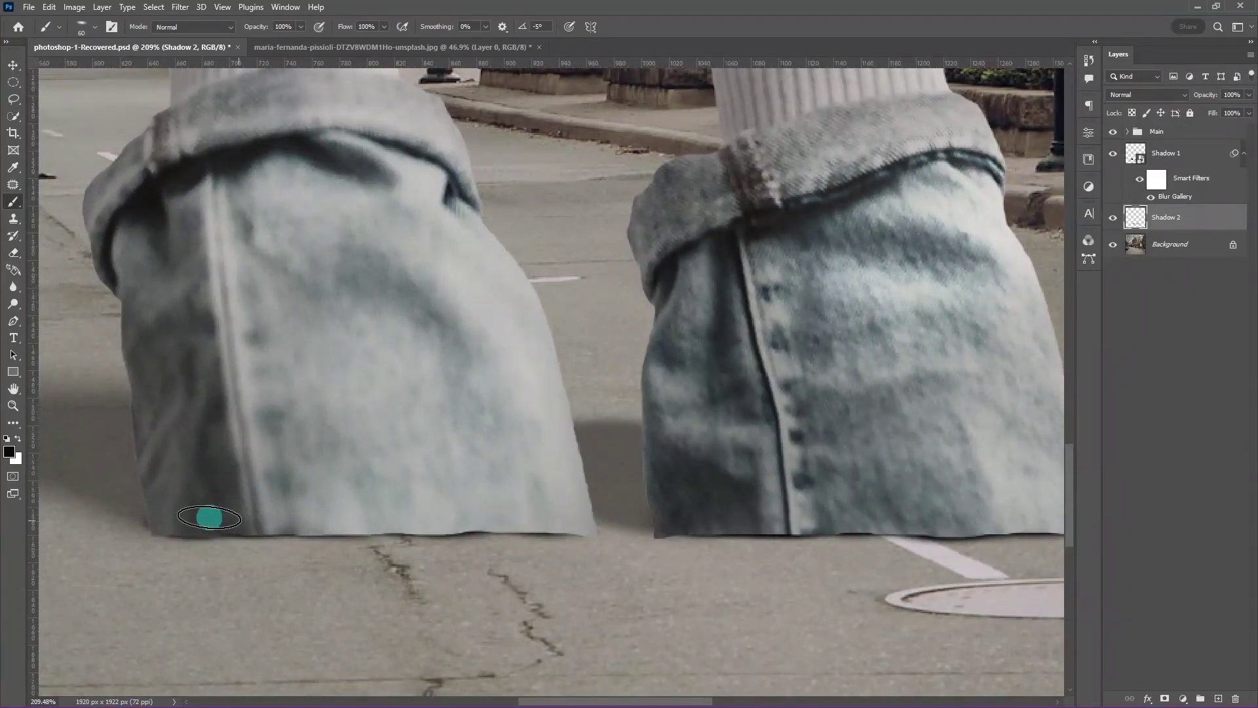
{"action": "scroll", "coordinate": [302, 492], "scroll_direction": "down", "scroll_amount": 2}
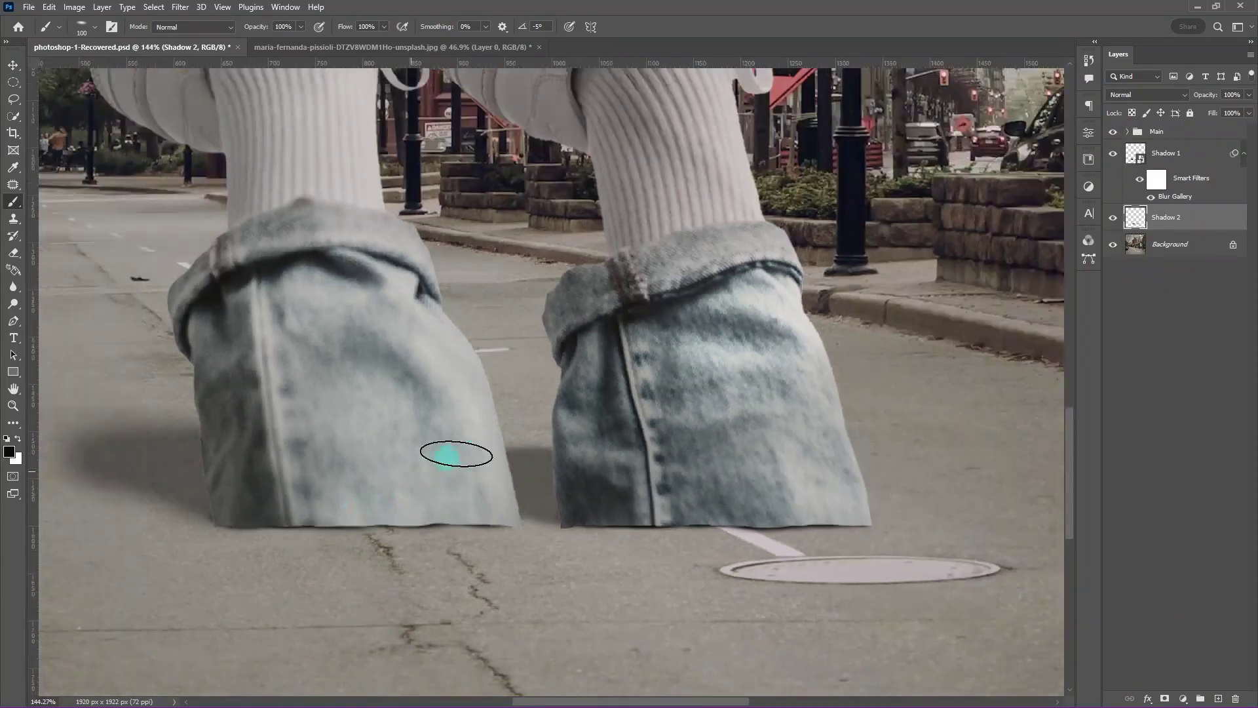
{"action": "mouse_move", "coordinate": [459, 450]}
{"action": "left_mouse_down"}
{"action": "mouse_move", "coordinate": [393, 514]}
{"action": "mouse_move", "coordinate": [565, 490]}
{"action": "left_mouse_up"}
Set Shadow 2 to Multiply blend mode at about 65% opacity.
{"action": "key", "text": "v"}
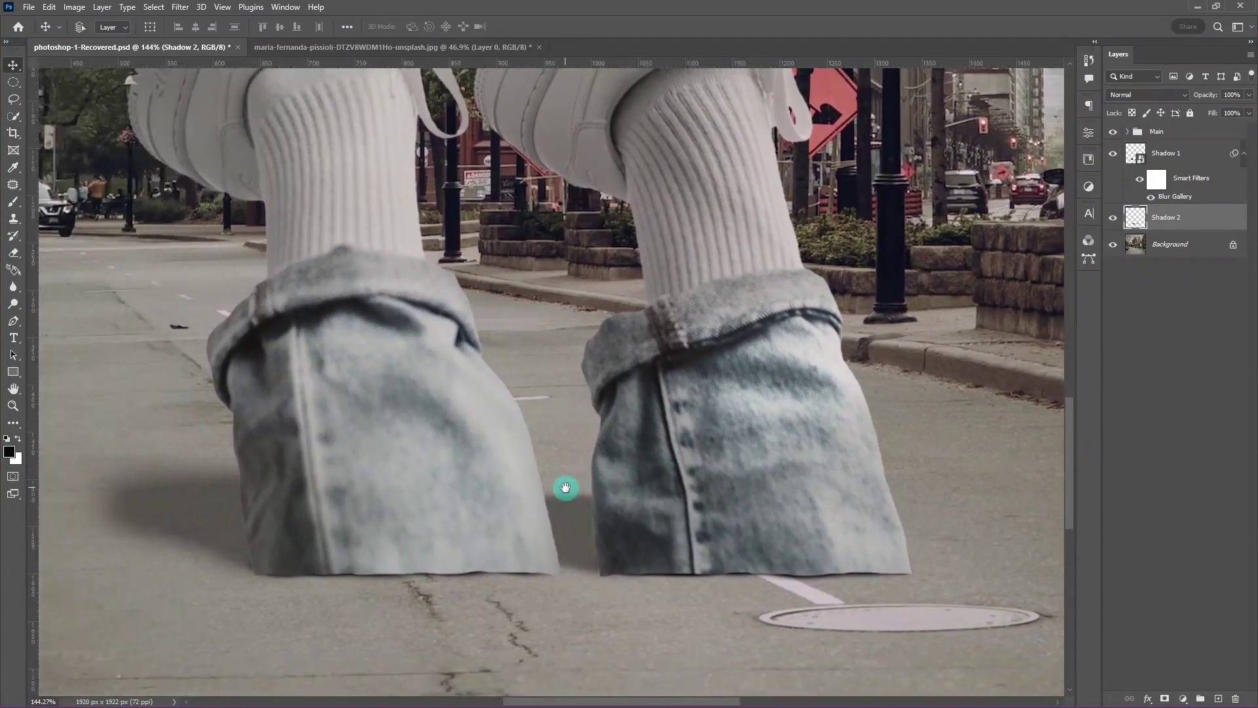
{"action": "left_click", "coordinate": [1140, 96]}
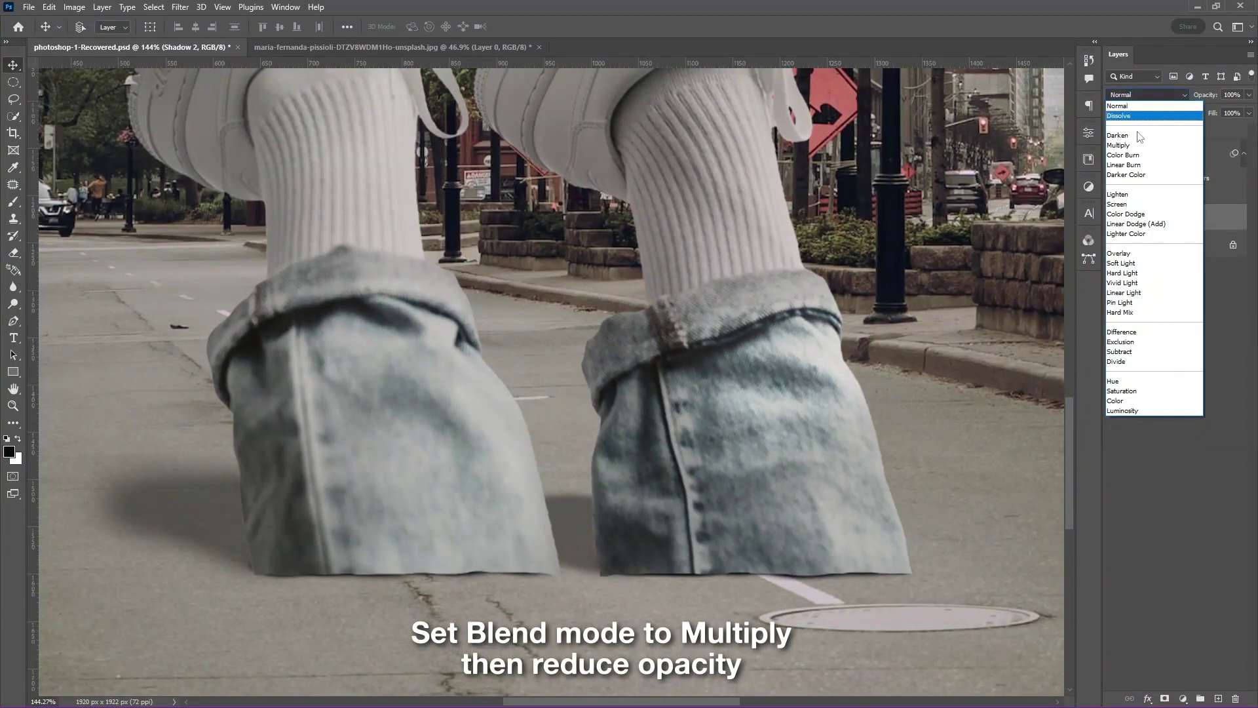
{"action": "left_click", "coordinate": [1119, 145]}
{"action": "left_click", "coordinate": [1248, 95]}
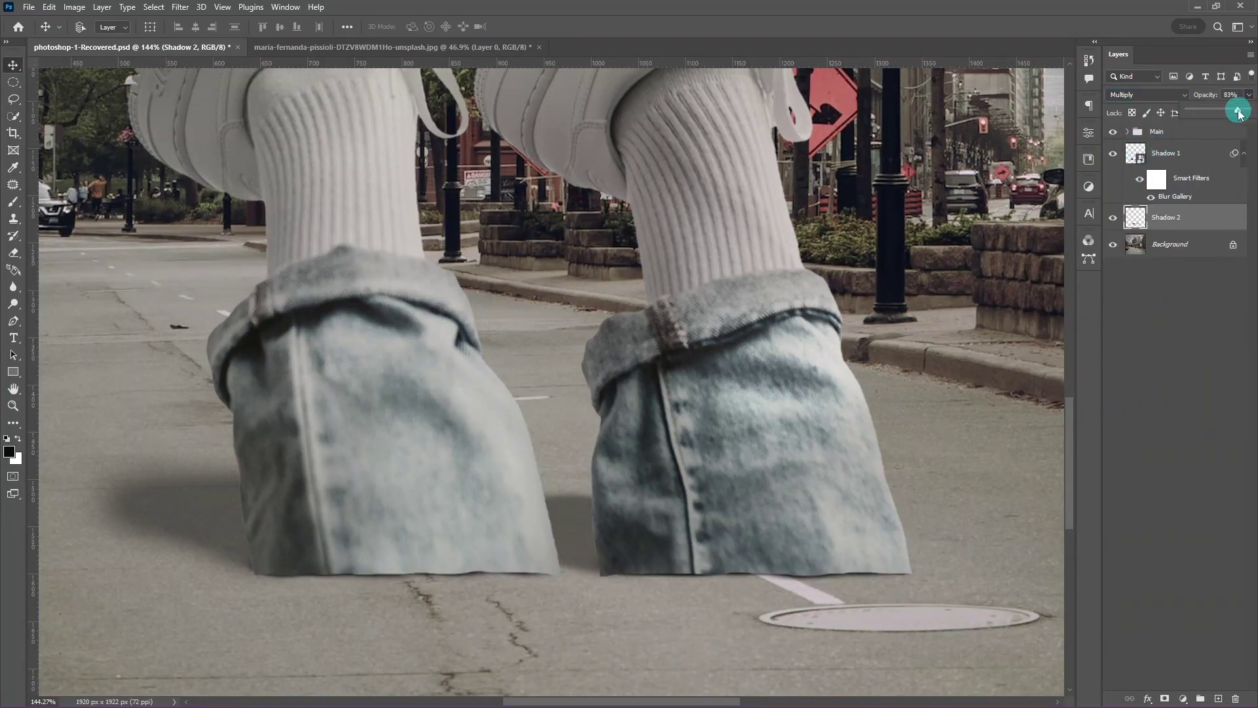
{"action": "left_click_drag", "start_coordinate": [1227, 113], "coordinate": [1229, 113]}
{"action": "scroll", "coordinate": [856, 323], "scroll_direction": "down", "scroll_amount": 3}
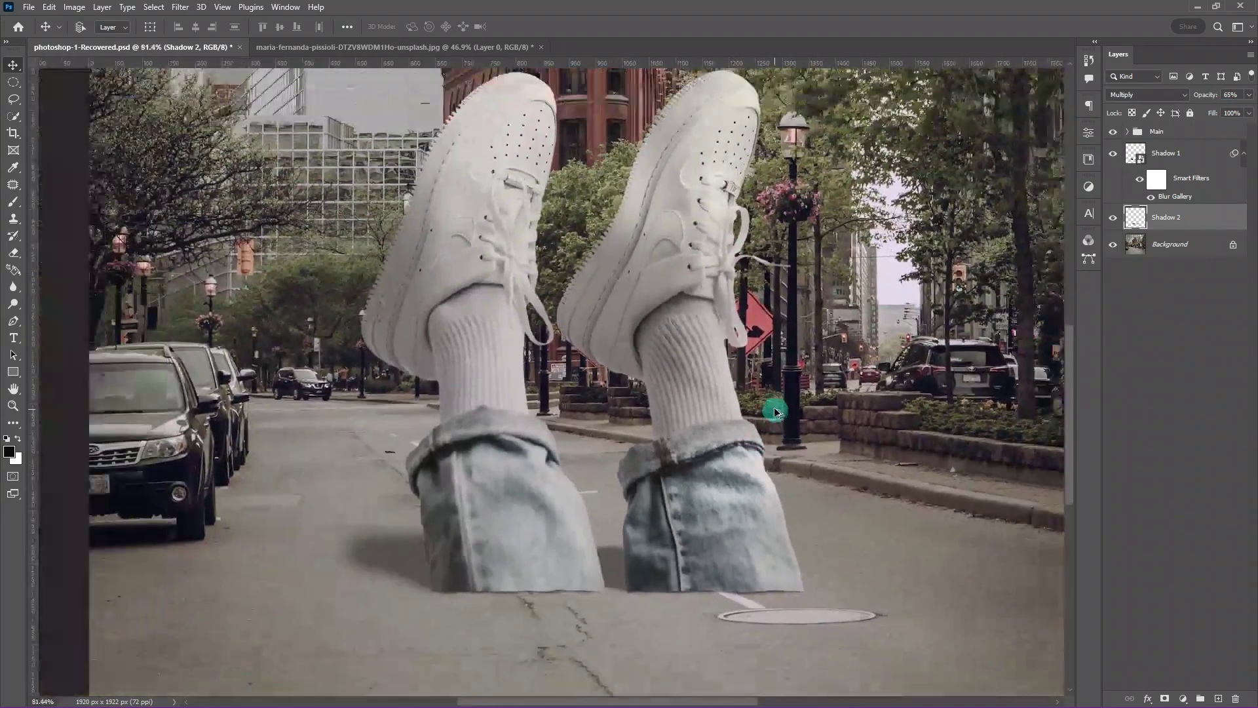
{"action": "scroll", "coordinate": [772, 406], "scroll_direction": "down", "scroll_amount": 2}
Group Shadow 1 and Shadow 2 into a group named S.
{"action": "left_click", "coordinate": [1163, 156], "text": "shift"}
{"action": "key", "text": "ctrl+g"}
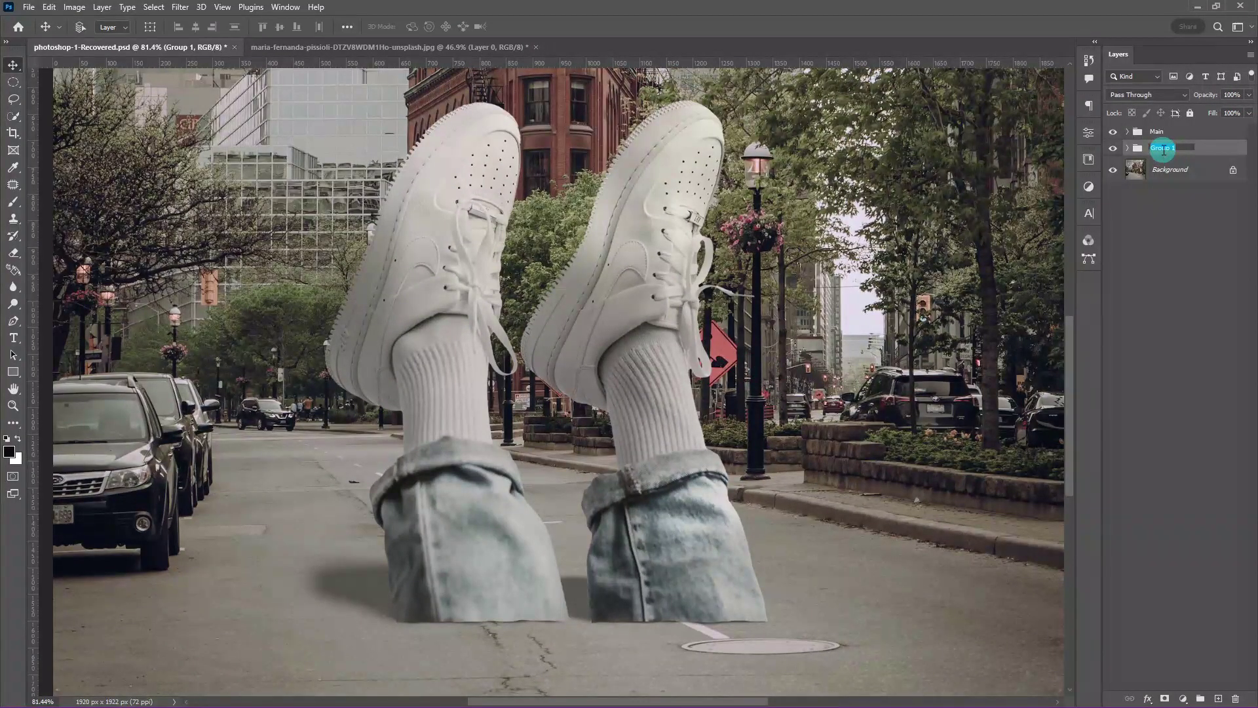
{"action": "type", "text": "S"}
{"action": "key", "text": "Return"}
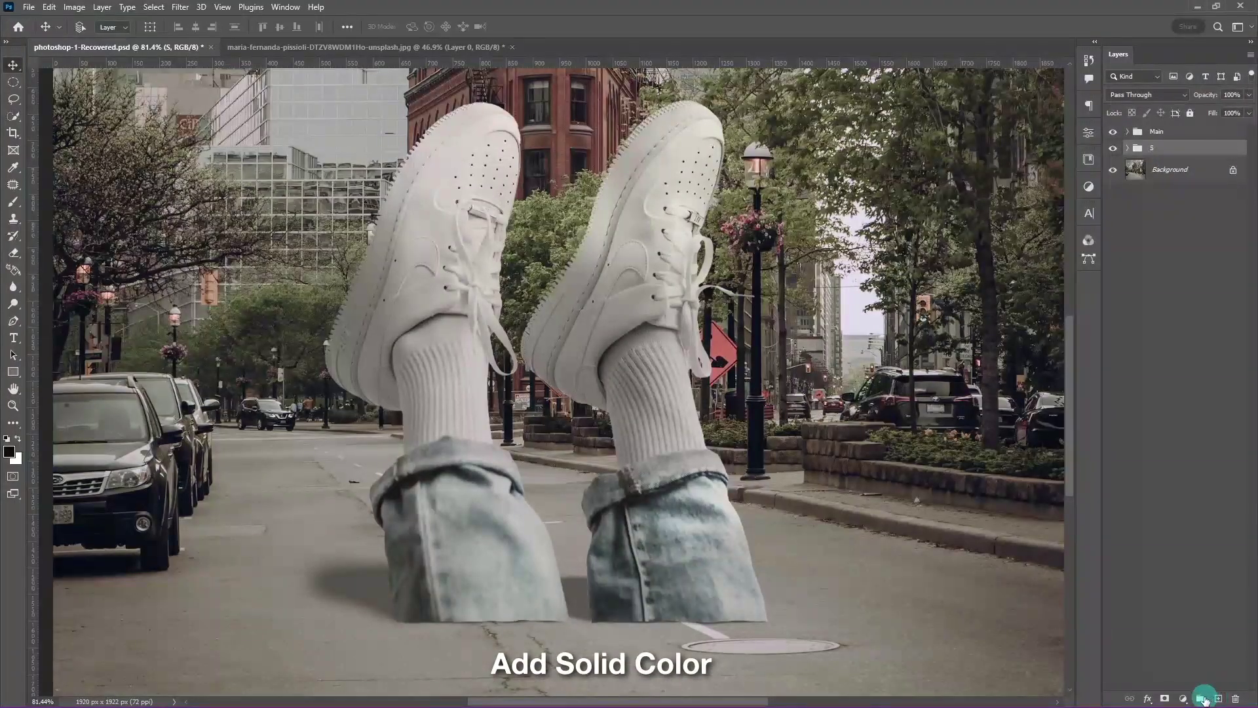
Add a Solid Color fill layer and clip it to the S group.
{"action": "left_click", "coordinate": [1183, 699]}
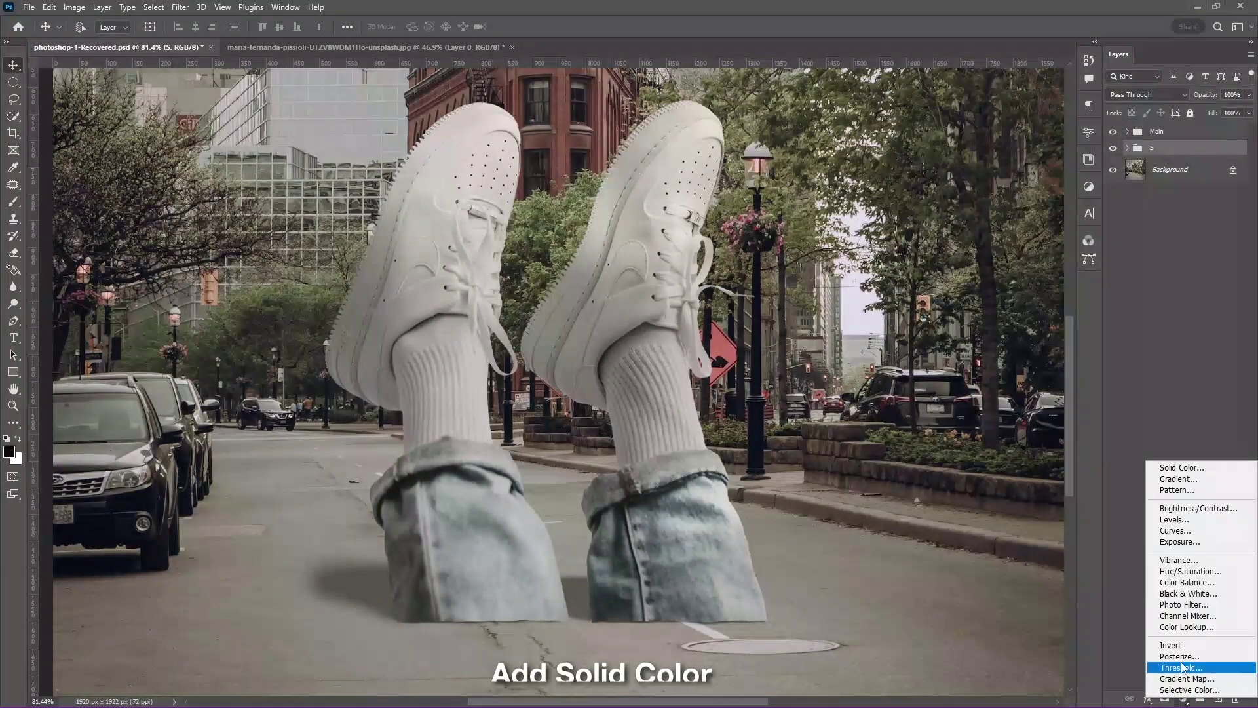
{"action": "left_click", "coordinate": [1181, 469]}
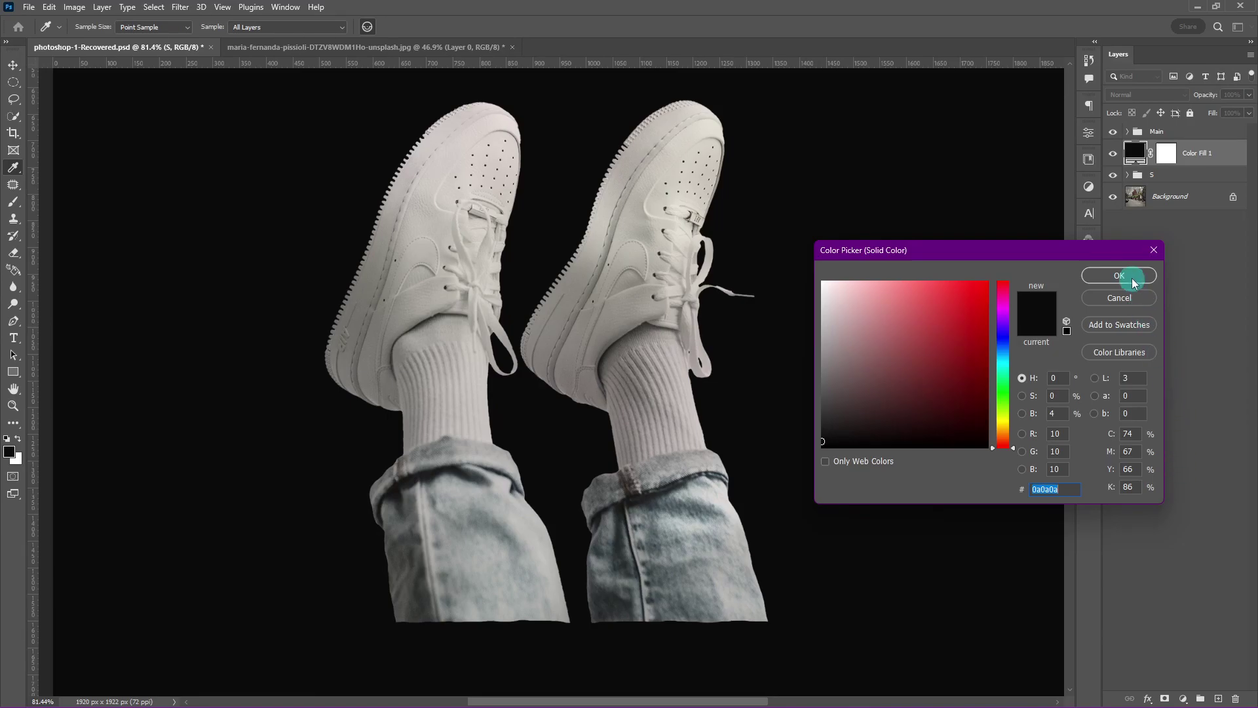
{"action": "left_click", "coordinate": [1134, 281]}
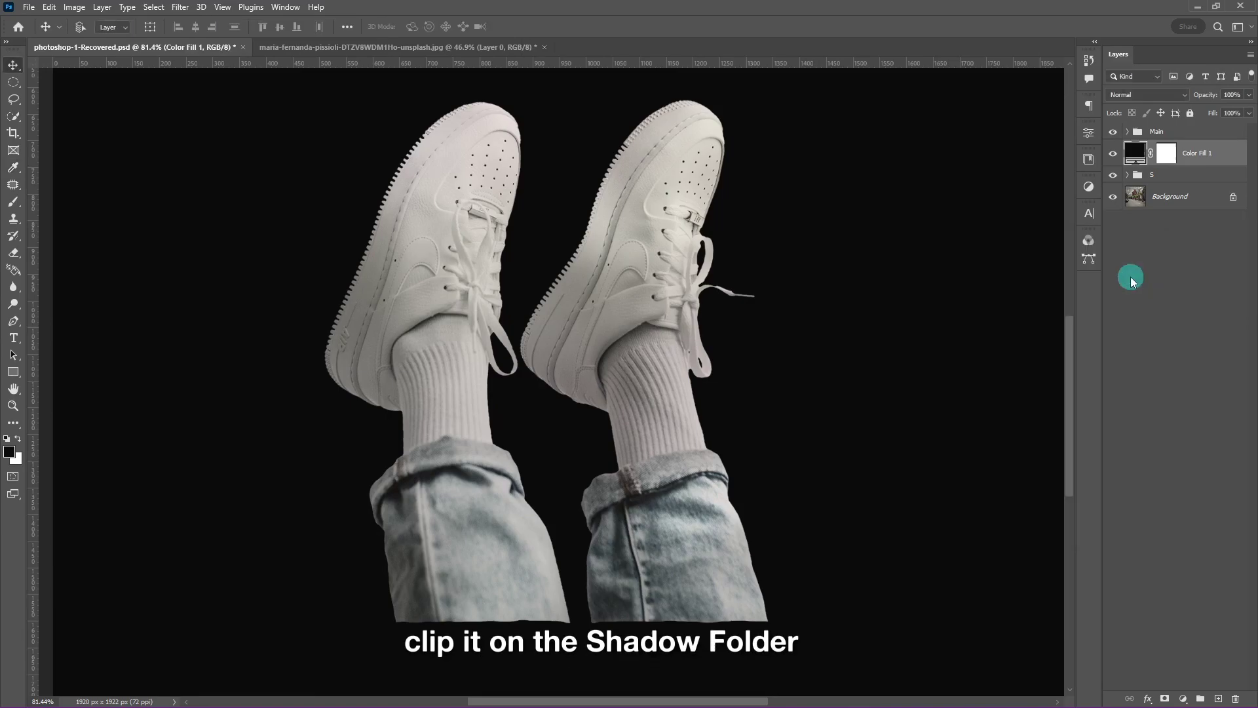
{"action": "right_click", "coordinate": [1225, 155]}
{"action": "left_click", "coordinate": [1128, 404]}
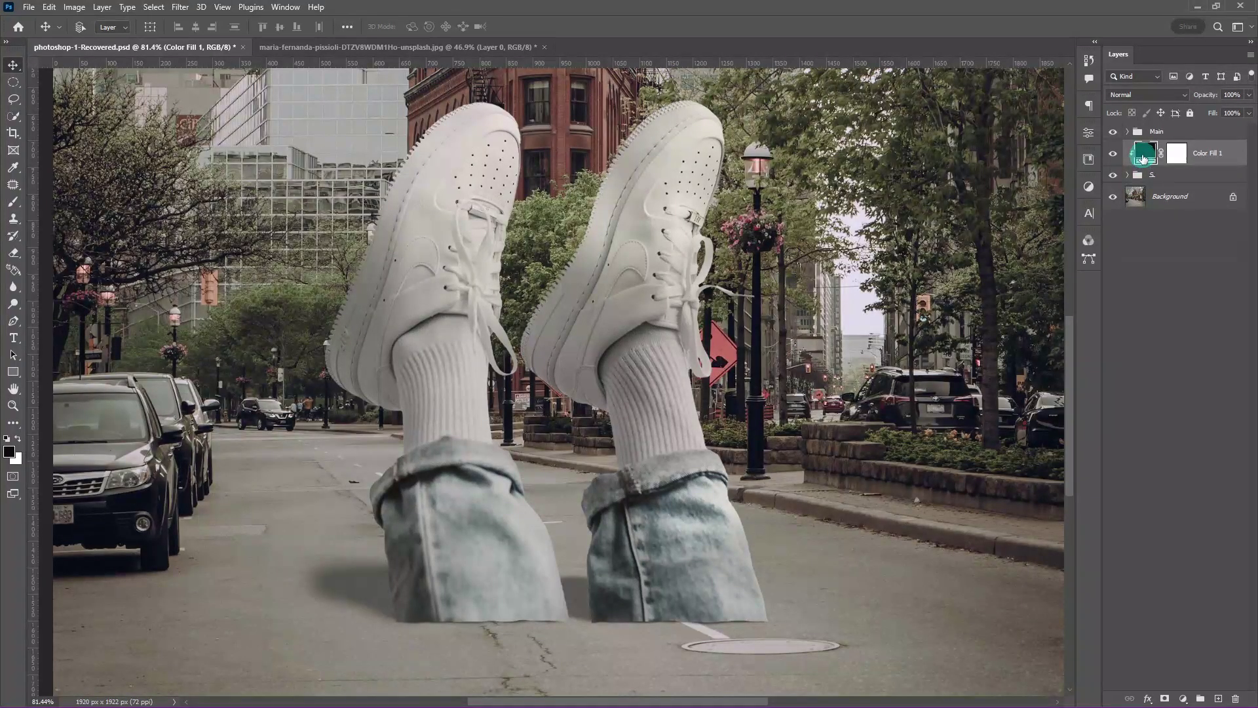
Set the fill colour to the shadow tone sampled under the parked car.
{"action": "double_click", "coordinate": [1144, 155]}
{"action": "left_click", "coordinate": [115, 574]}
{"action": "left_click_drag", "start_coordinate": [114, 575], "coordinate": [122, 577]}
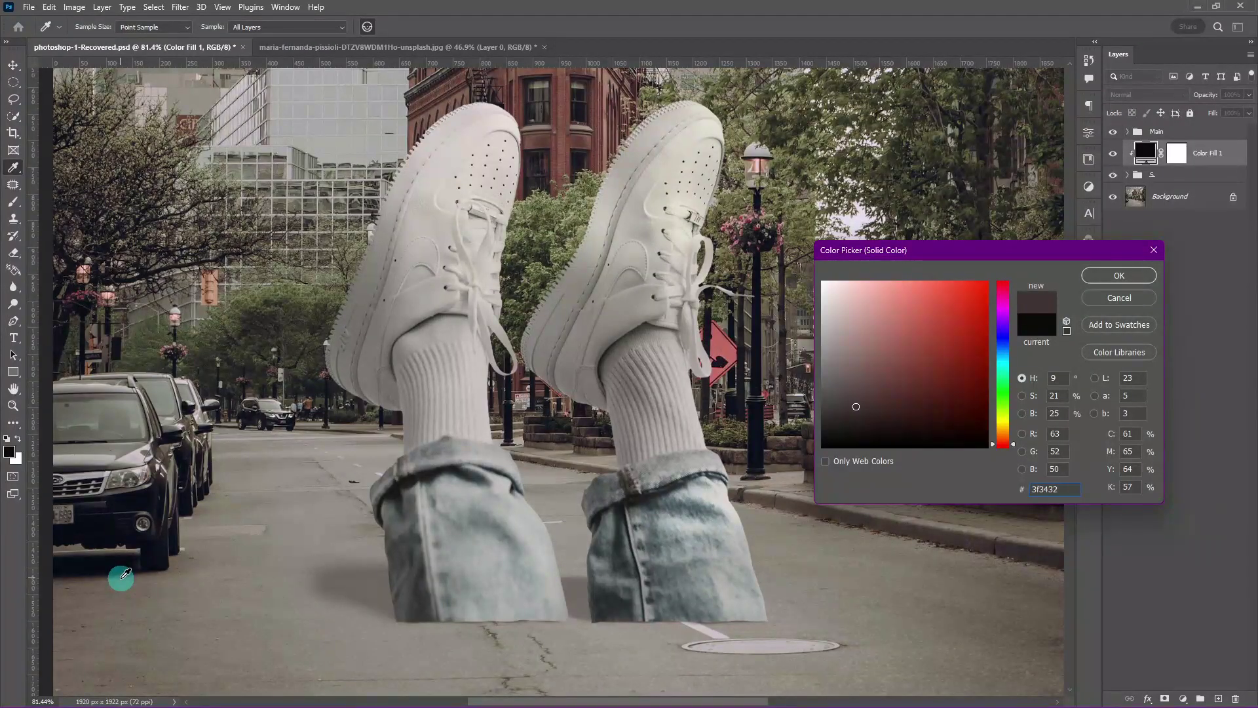
{"action": "left_click", "coordinate": [1119, 275]}
{"action": "key", "text": "v"}
{"action": "scroll", "coordinate": [408, 581], "scroll_direction": "down", "scroll_amount": 3}
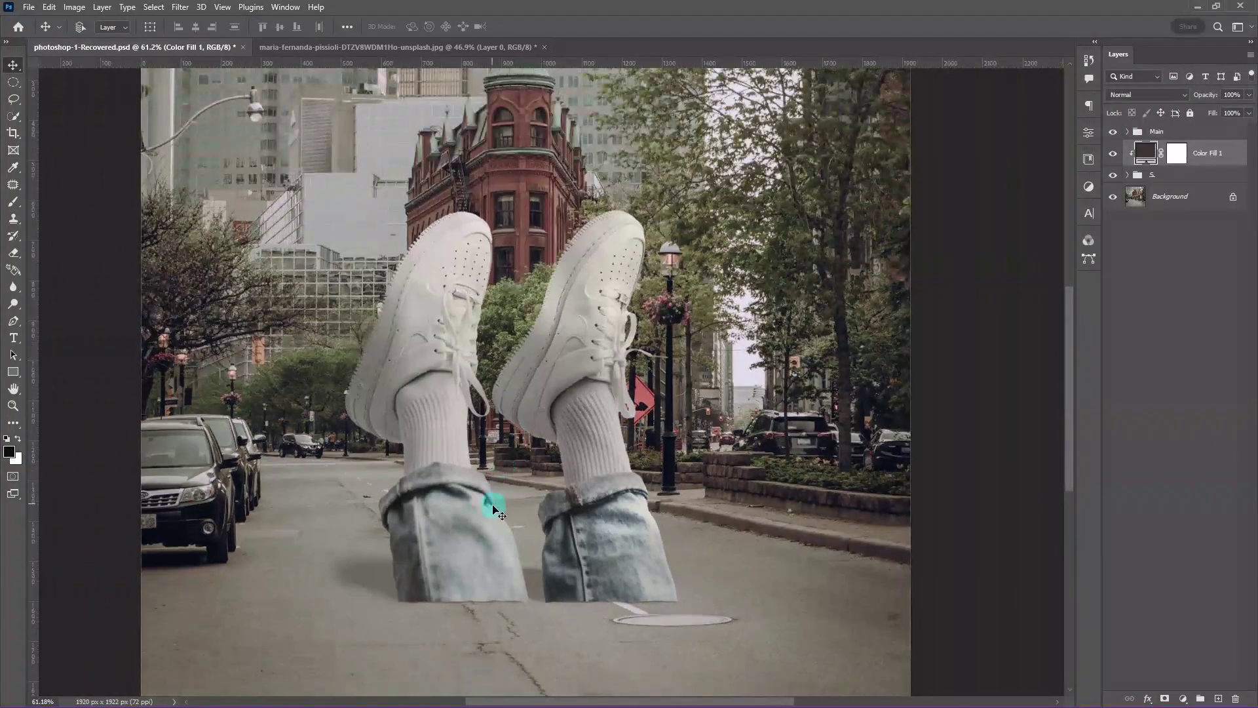
{"action": "mouse_move", "coordinate": [491, 500]}
{"action": "left_mouse_down"}
{"action": "mouse_move", "coordinate": [652, 510]}
{"action": "mouse_move", "coordinate": [623, 514]}
{"action": "left_mouse_up"}
Refine the fill to a darker brown from the street shadows, then select it with S.
{"action": "double_click", "coordinate": [1144, 154]}
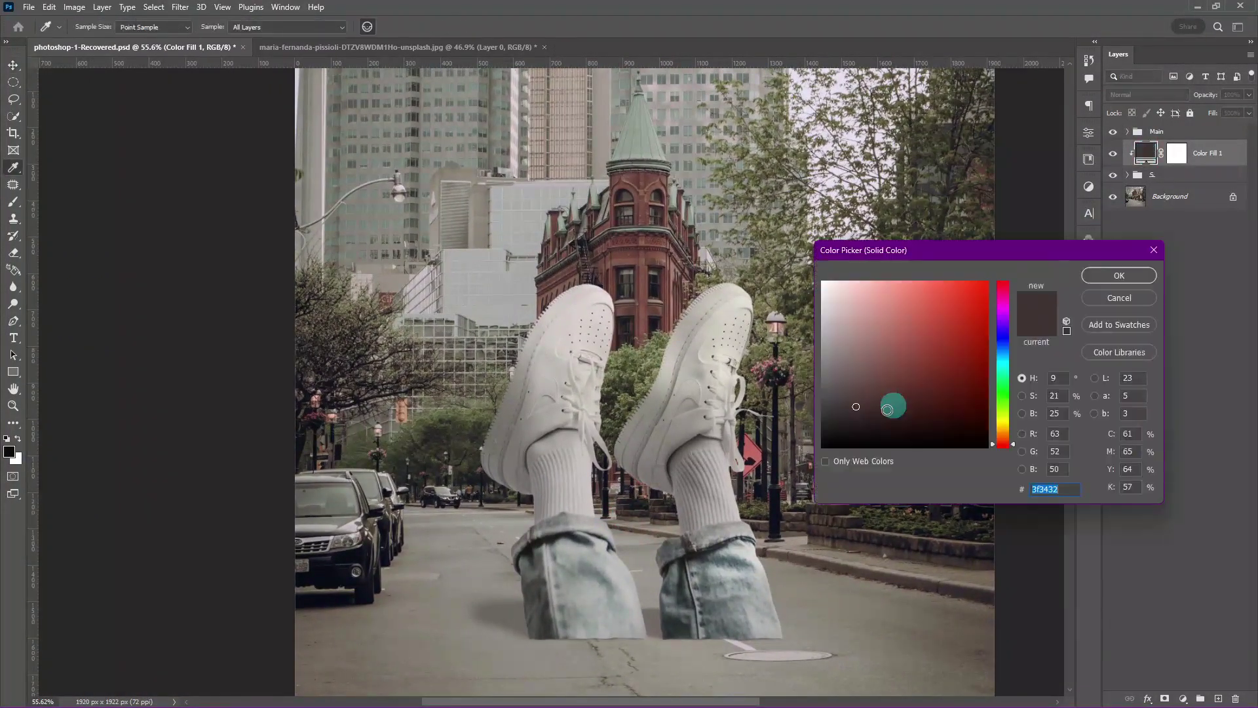
{"action": "left_click", "coordinate": [339, 602]}
{"action": "left_click_drag", "start_coordinate": [339, 601], "coordinate": [343, 603]}
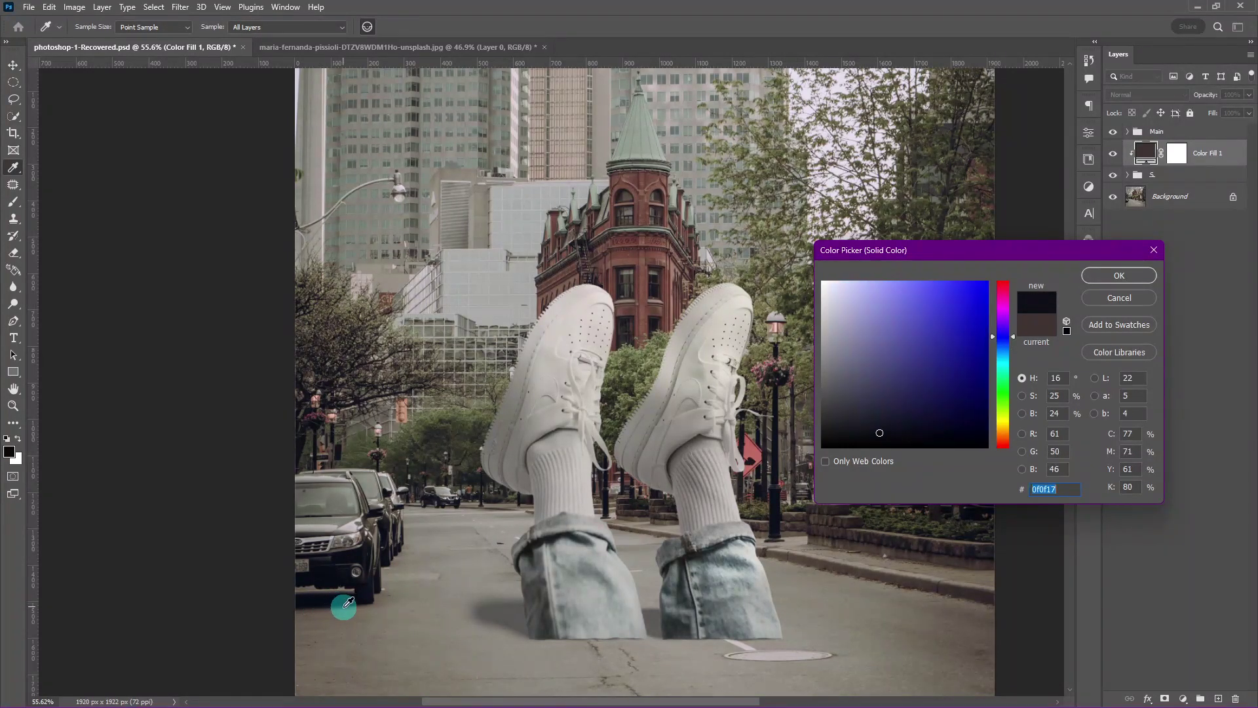
{"action": "left_click_drag", "start_coordinate": [885, 415], "coordinate": [864, 416]}
{"action": "left_click", "coordinate": [1119, 275]}
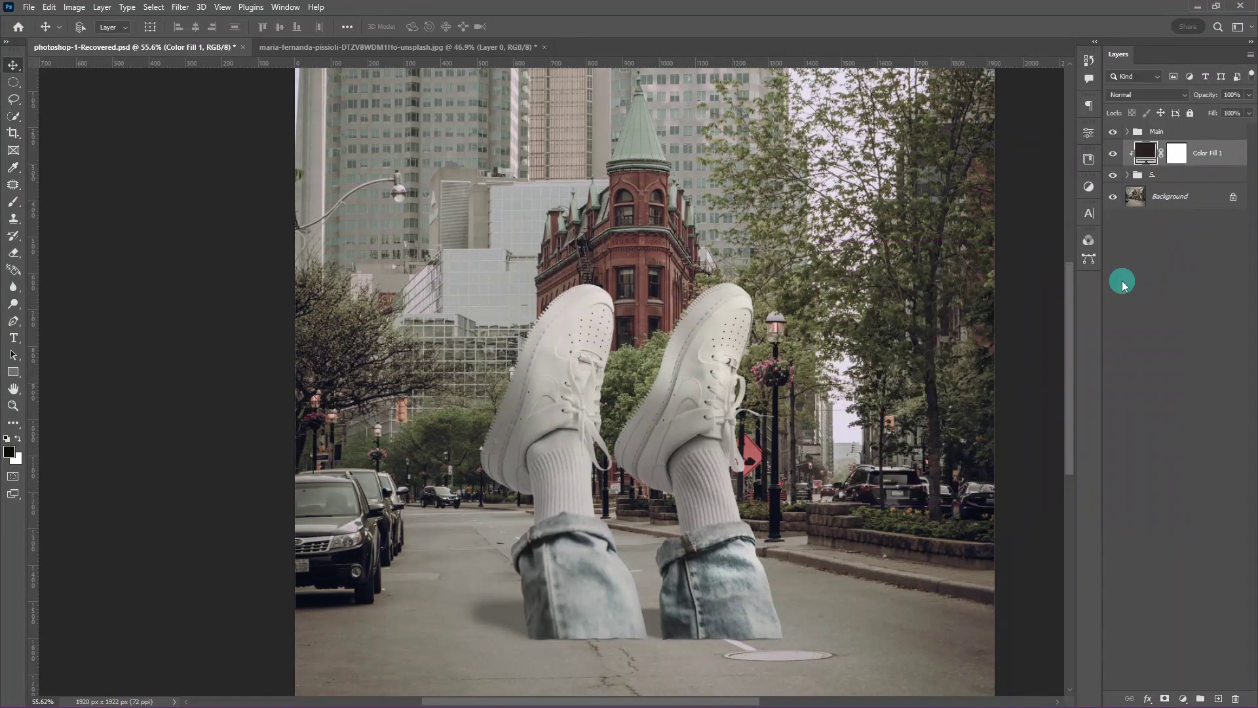
{"action": "scroll", "coordinate": [612, 440], "scroll_direction": "down", "scroll_amount": 2}
{"action": "left_click", "coordinate": [1179, 187], "text": "shift"}
Group the colour fill and S into a group named Shadows.
{"action": "key", "text": "ctrl+g"}
{"action": "double_click", "coordinate": [1159, 148]}
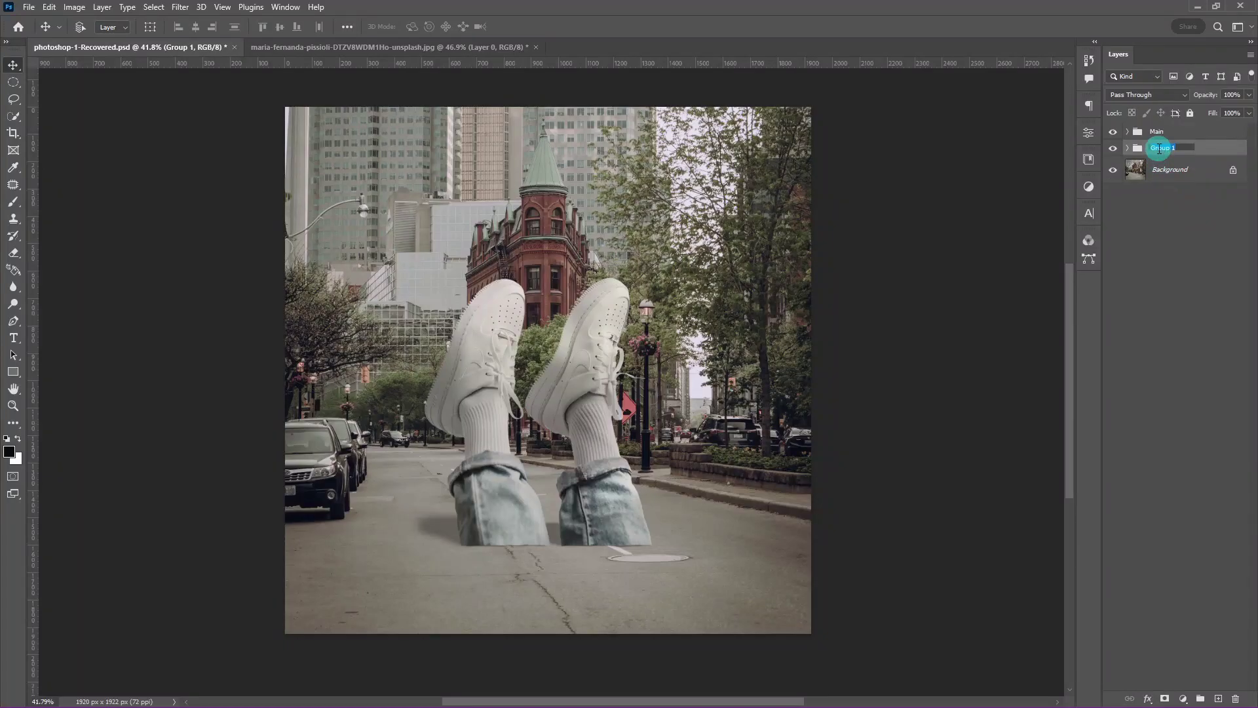
{"action": "type", "text": "Shadows"}
{"action": "key", "text": "Return"}
Add a second Solid Color fill above the Main group and invert its mask to hide it.
{"action": "left_click", "coordinate": [1162, 131]}
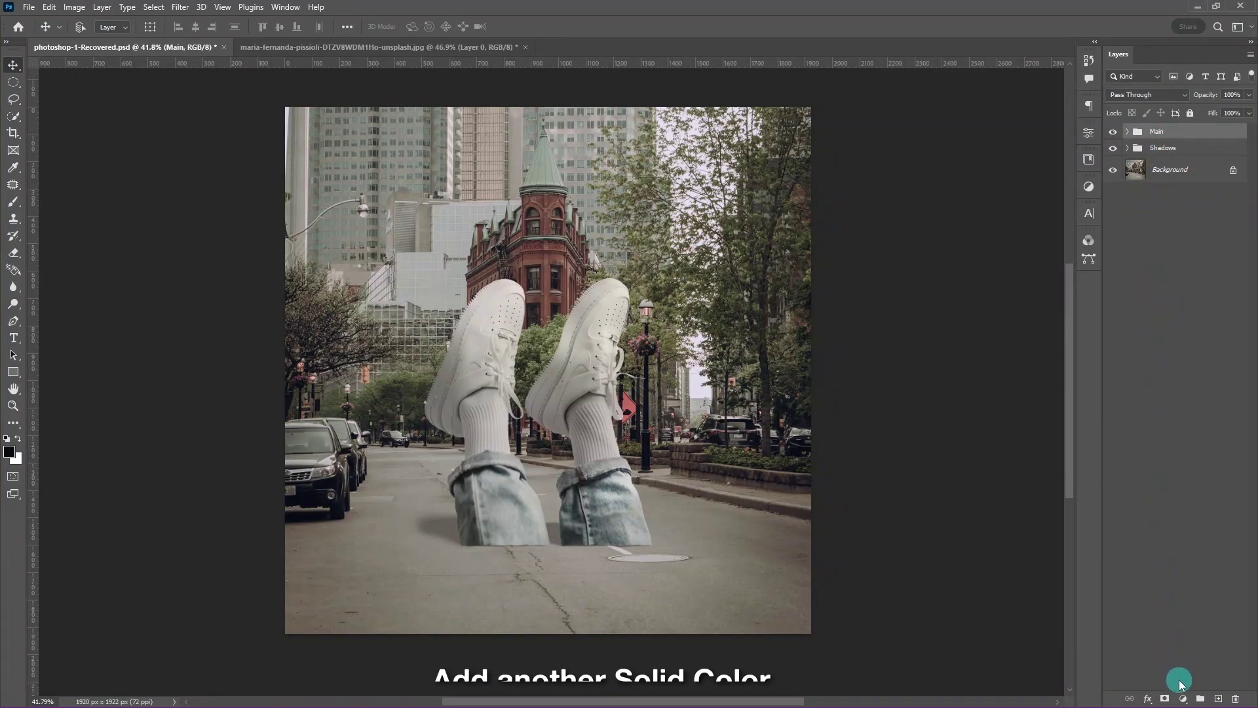
{"action": "left_click", "coordinate": [1184, 698]}
{"action": "left_click", "coordinate": [1194, 466]}
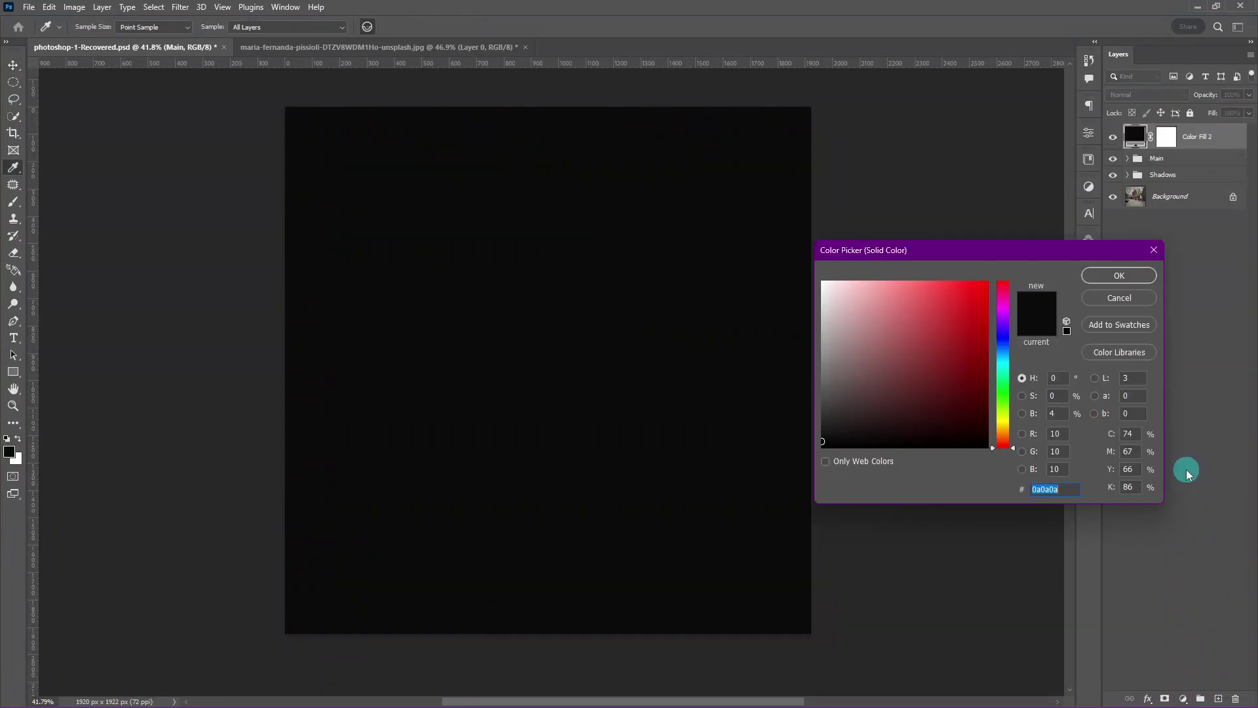
{"action": "left_click", "coordinate": [1129, 275]}
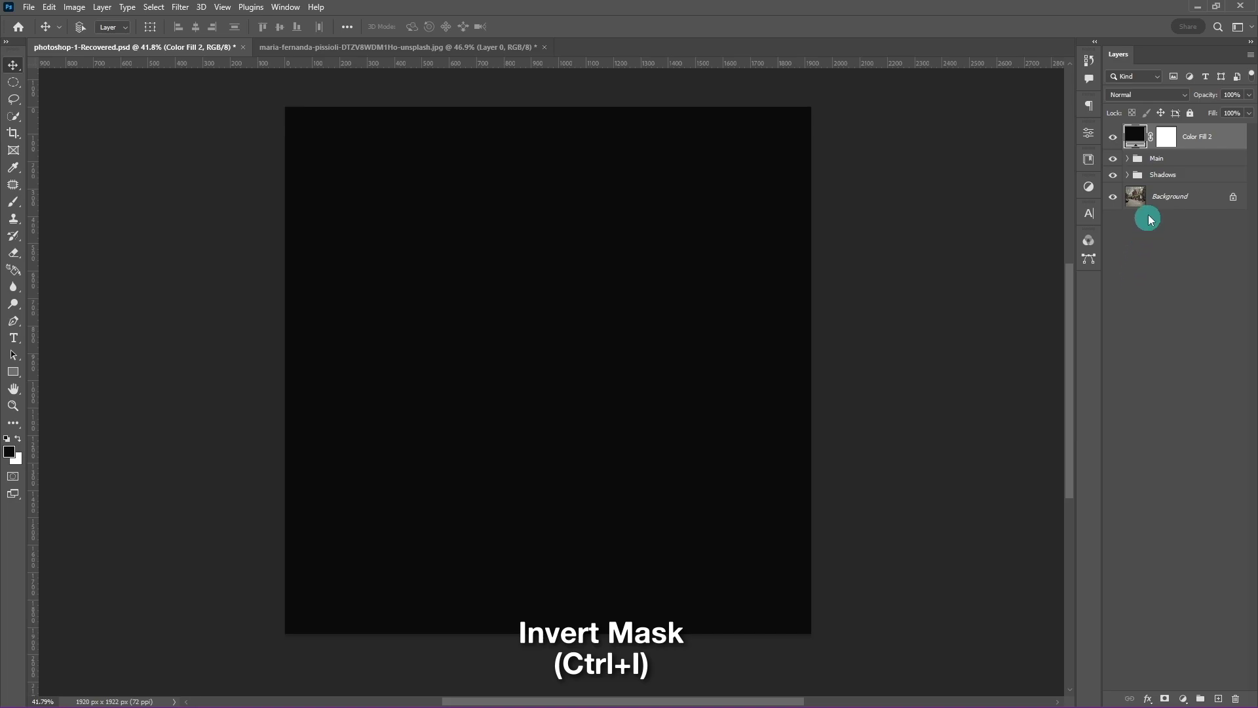
{"action": "left_click", "coordinate": [1165, 136]}
{"action": "key", "text": "ctrl+i"}
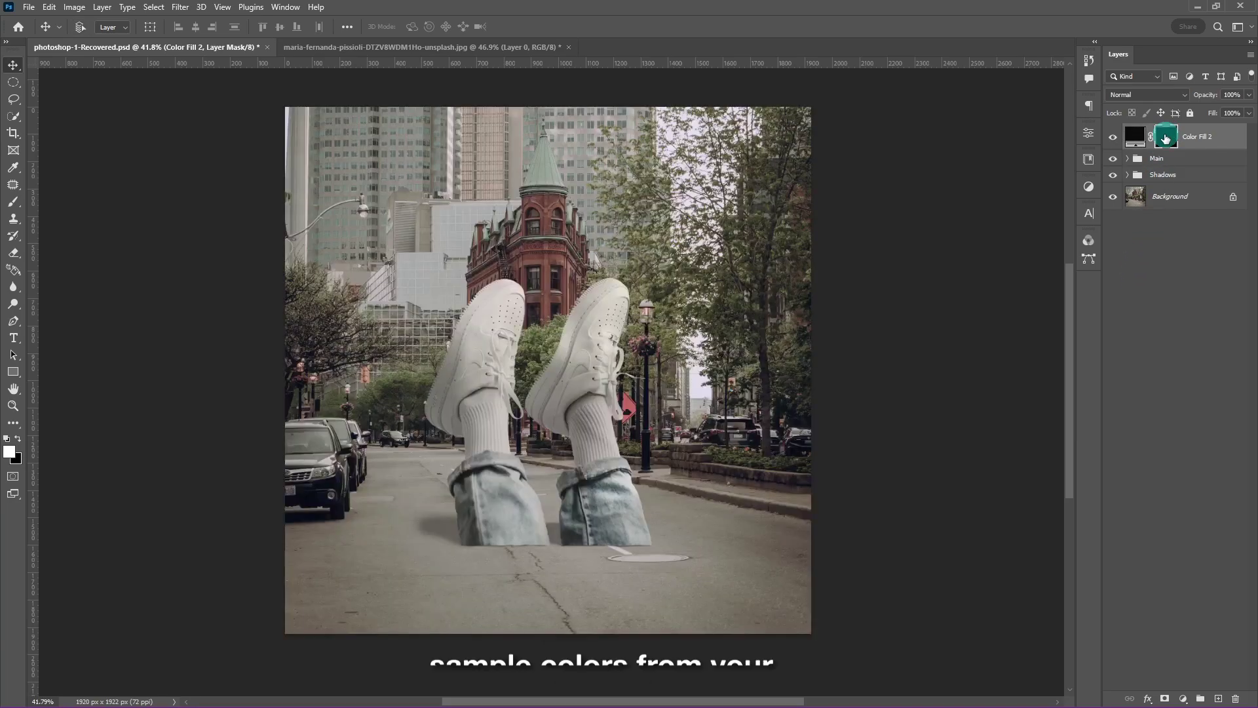
Set Color Fill 2 to dark brown #3b2e28 sampled from the curb, reselecting its mask.
{"action": "double_click", "coordinate": [1134, 135]}
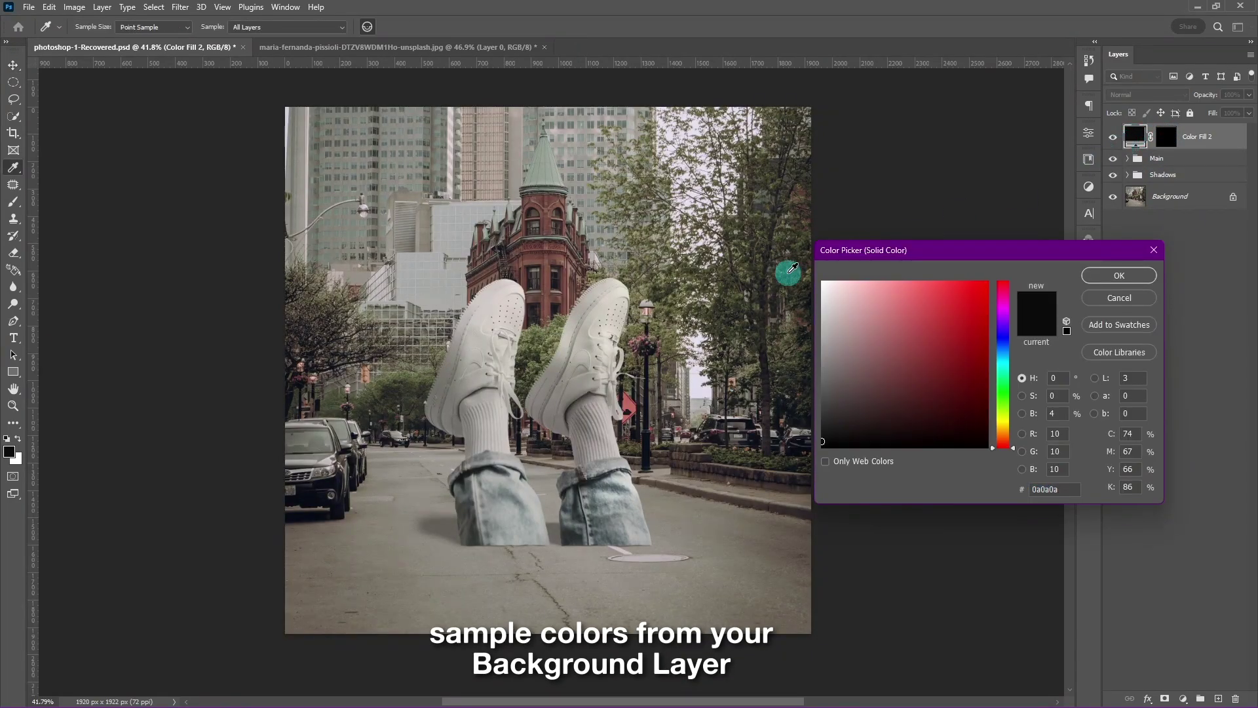
{"action": "left_click", "coordinate": [393, 534]}
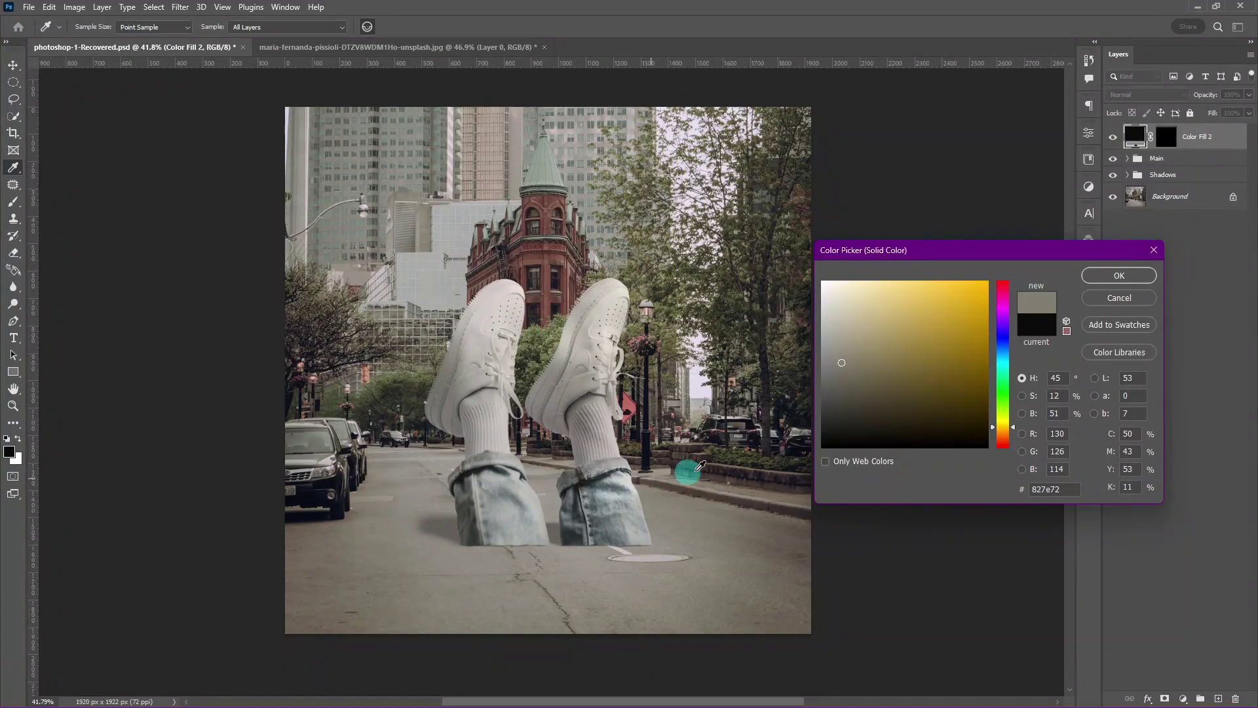
{"action": "left_click_drag", "start_coordinate": [700, 465], "coordinate": [753, 471]}
{"action": "left_click", "coordinate": [1092, 277]}
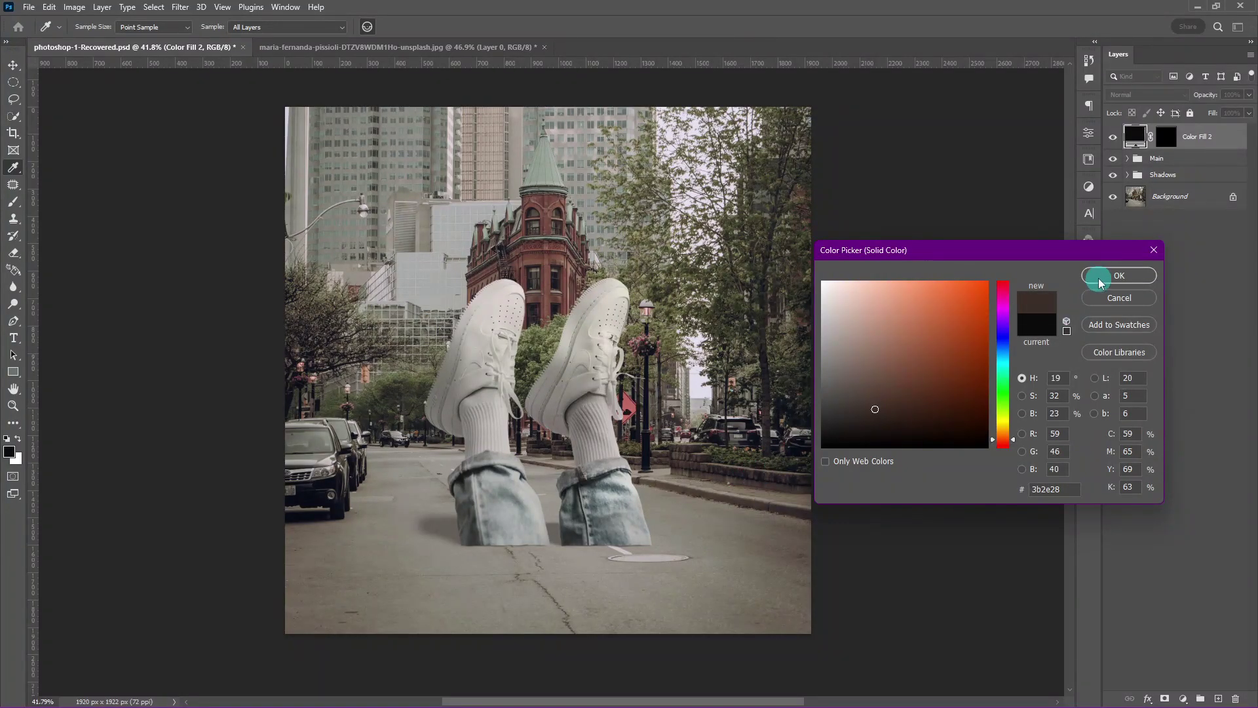
{"action": "left_click", "coordinate": [1170, 140]}
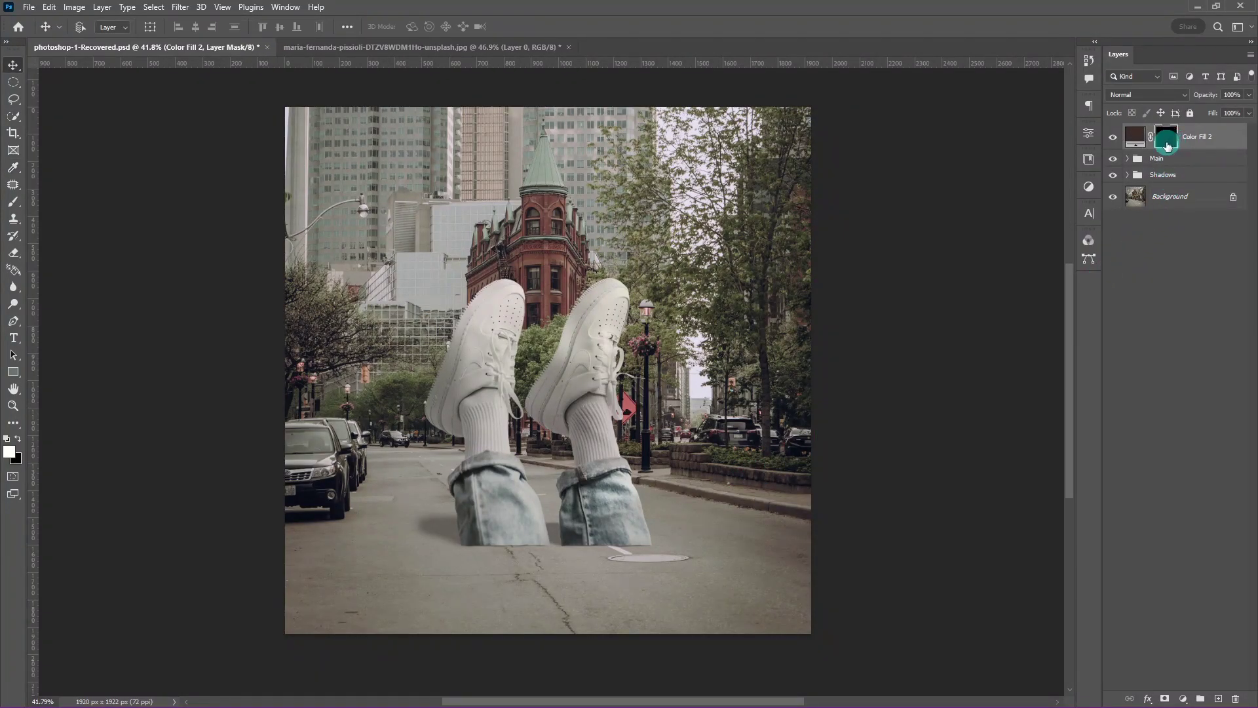
{"action": "left_click", "coordinate": [1148, 95]}
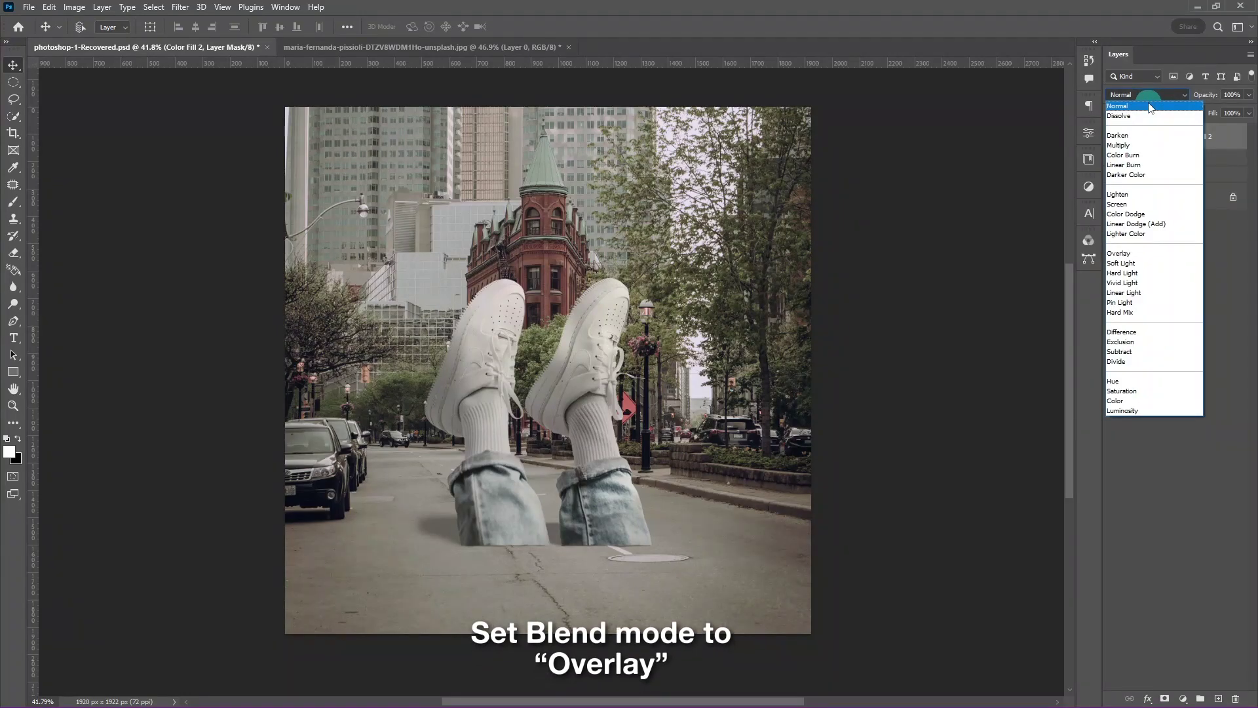
Set Color Fill 2 to Overlay and paint its mask with a 1102 px soft brush at 3% flow.
{"action": "left_click", "coordinate": [1127, 253]}
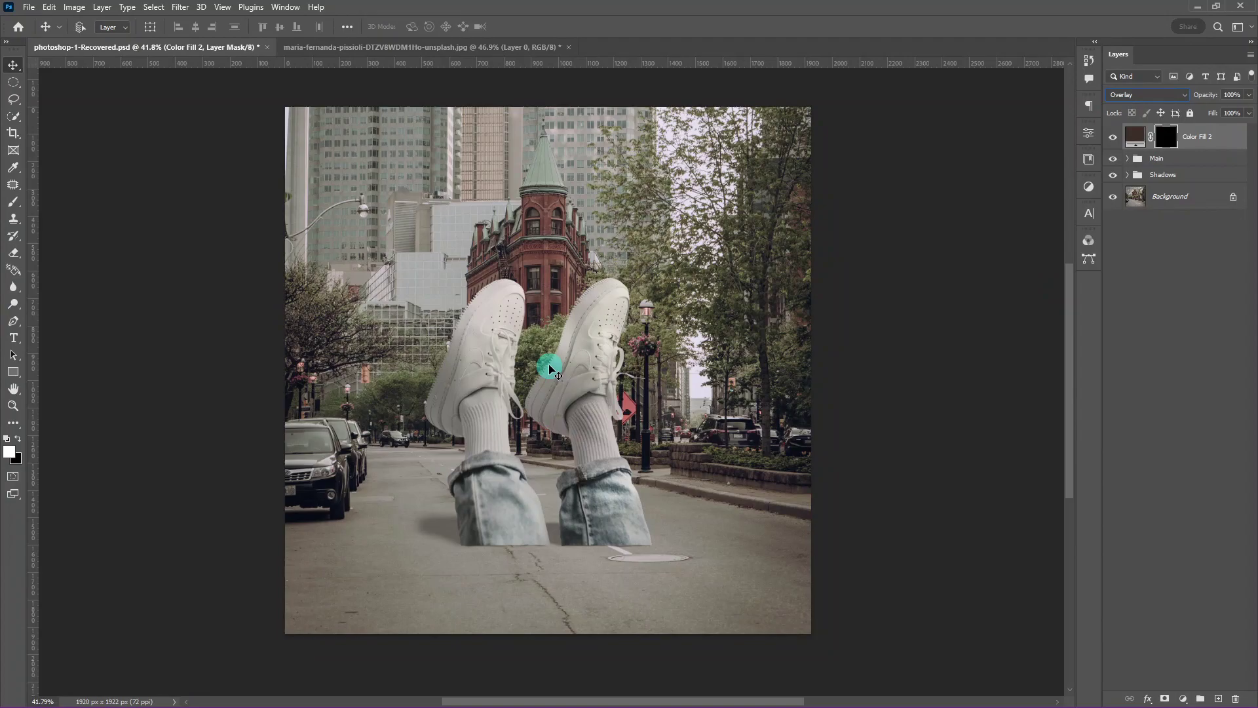
{"action": "key", "text": "b"}
{"action": "right_click", "coordinate": [541, 339]}
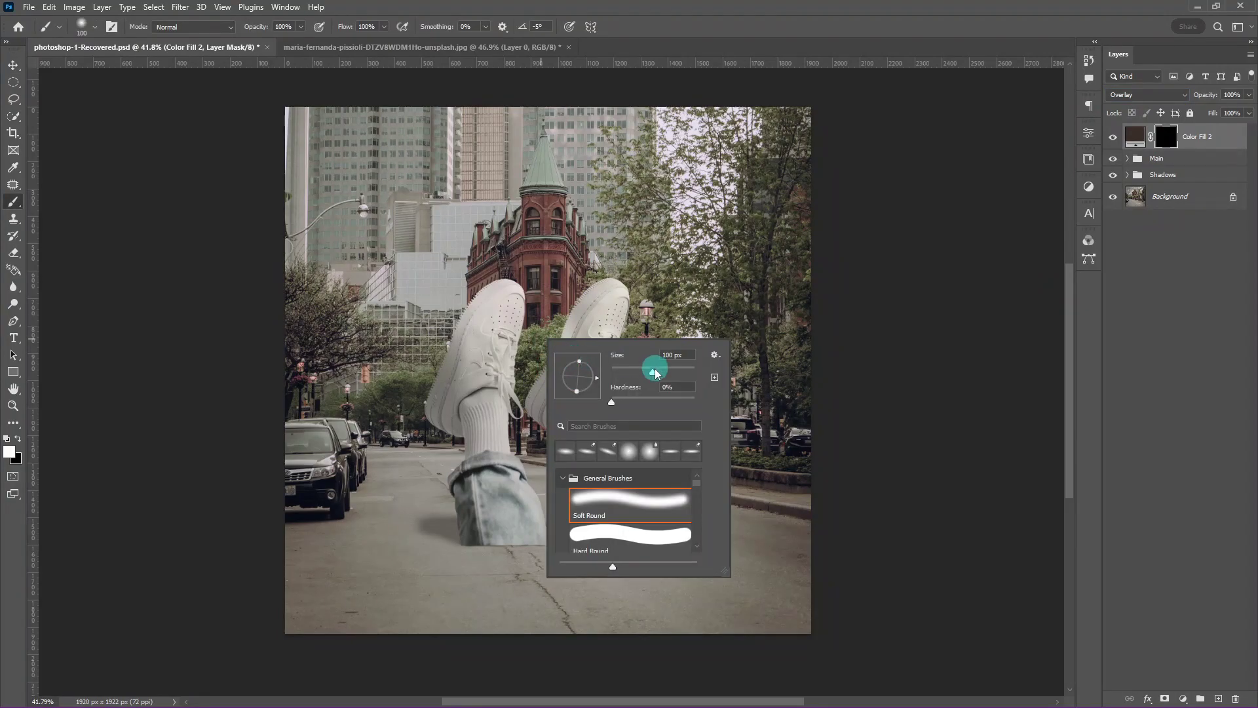
{"action": "left_click_drag", "start_coordinate": [653, 371], "coordinate": [687, 371]}
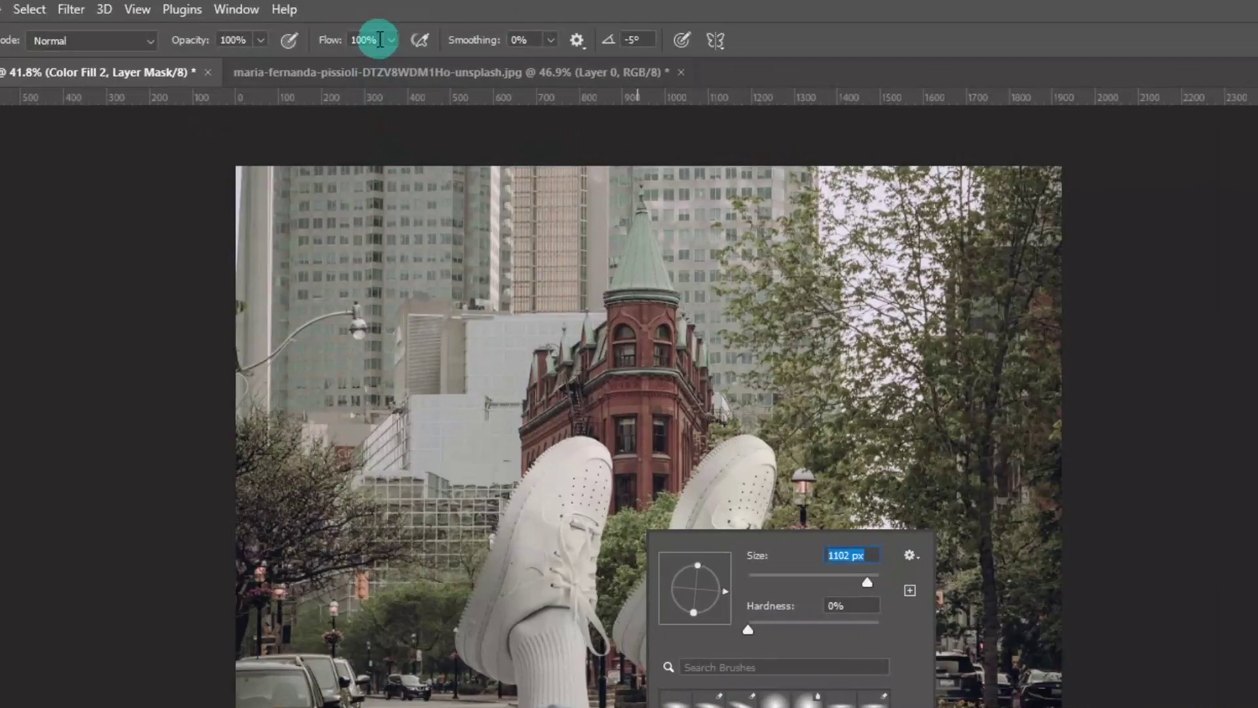
{"action": "left_click", "coordinate": [354, 27]}
{"action": "type", "text": "3"}
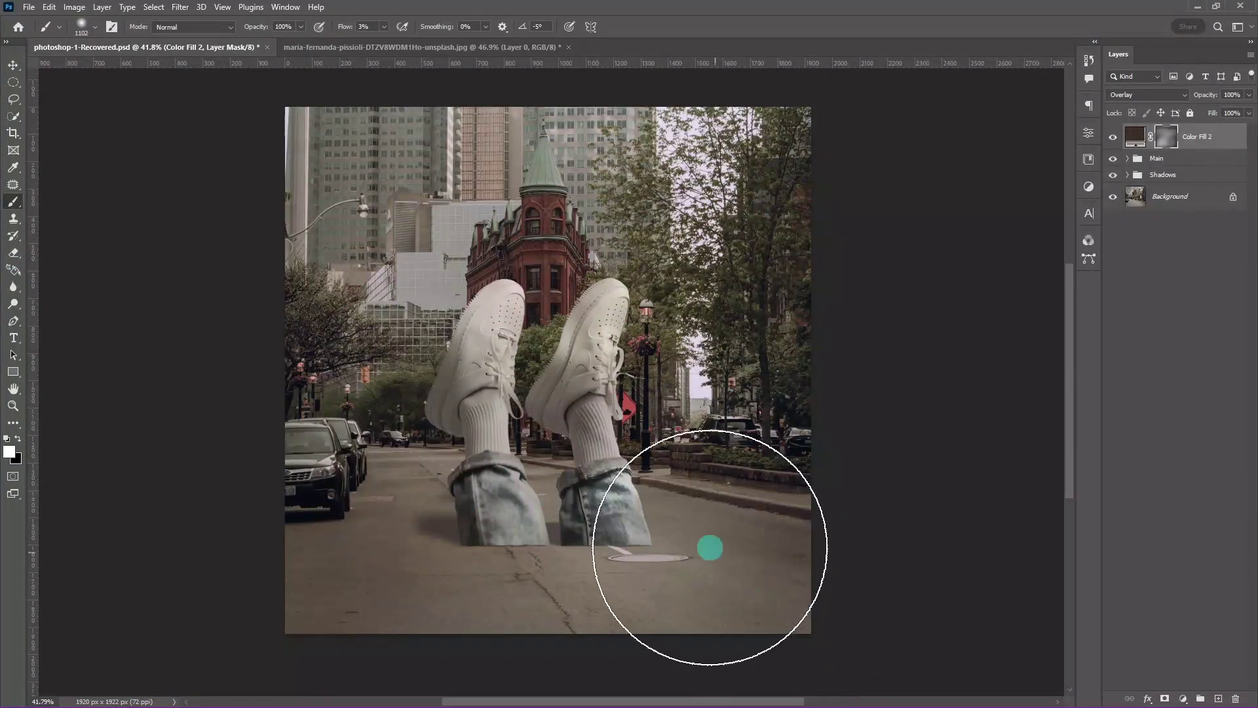
{"action": "key", "text": "v"}
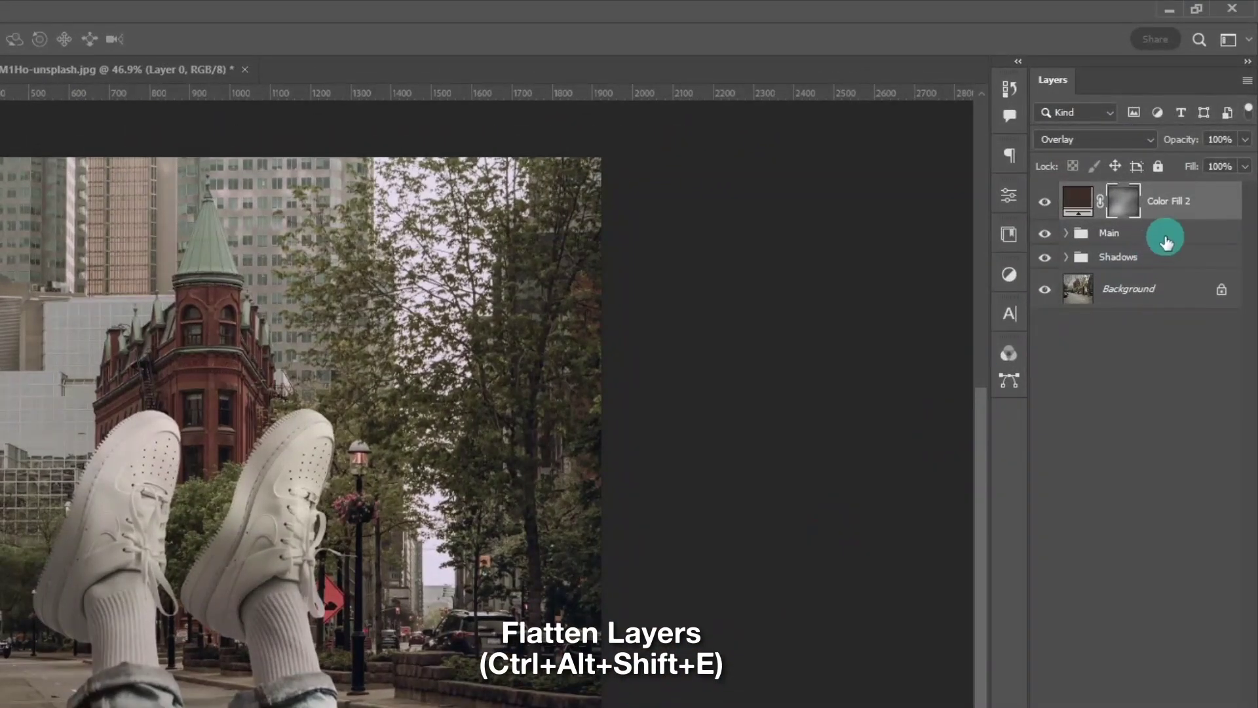
Stamp visible layers into Layer 2 as a smart object with Gaussian monochromatic Add Noise.
{"action": "key", "text": "ctrl+alt+shift+e"}
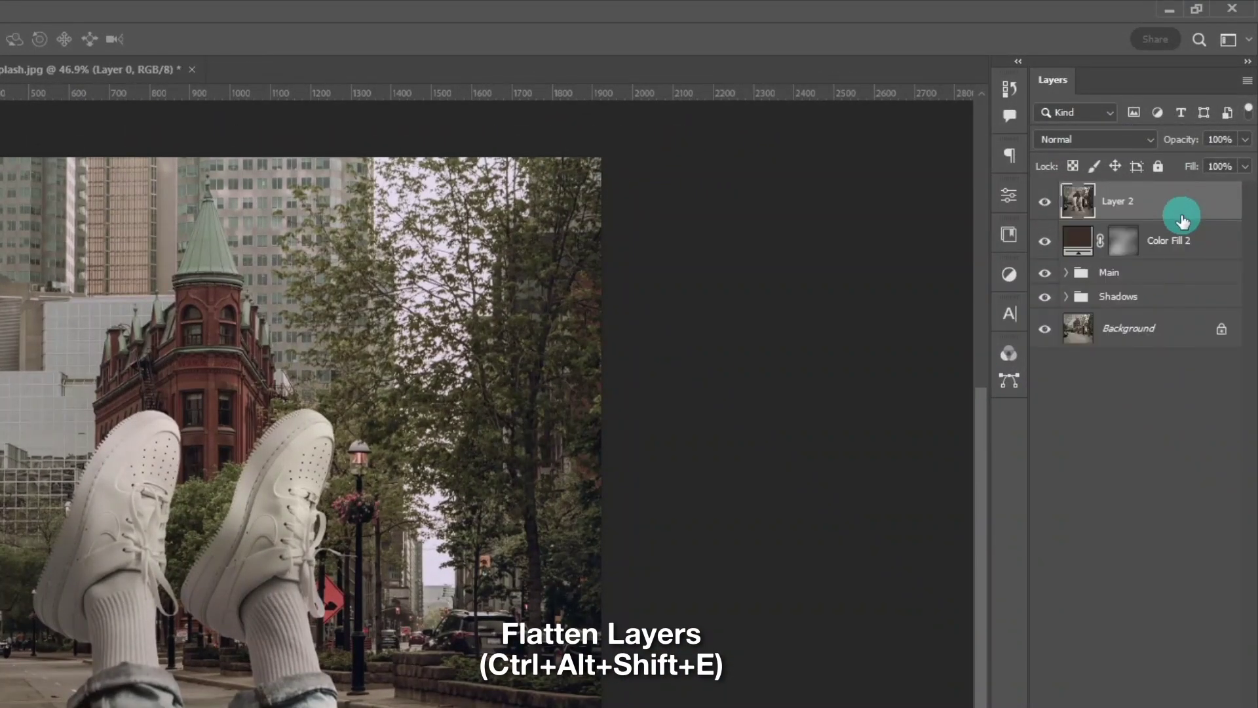
{"action": "right_click", "coordinate": [1182, 221]}
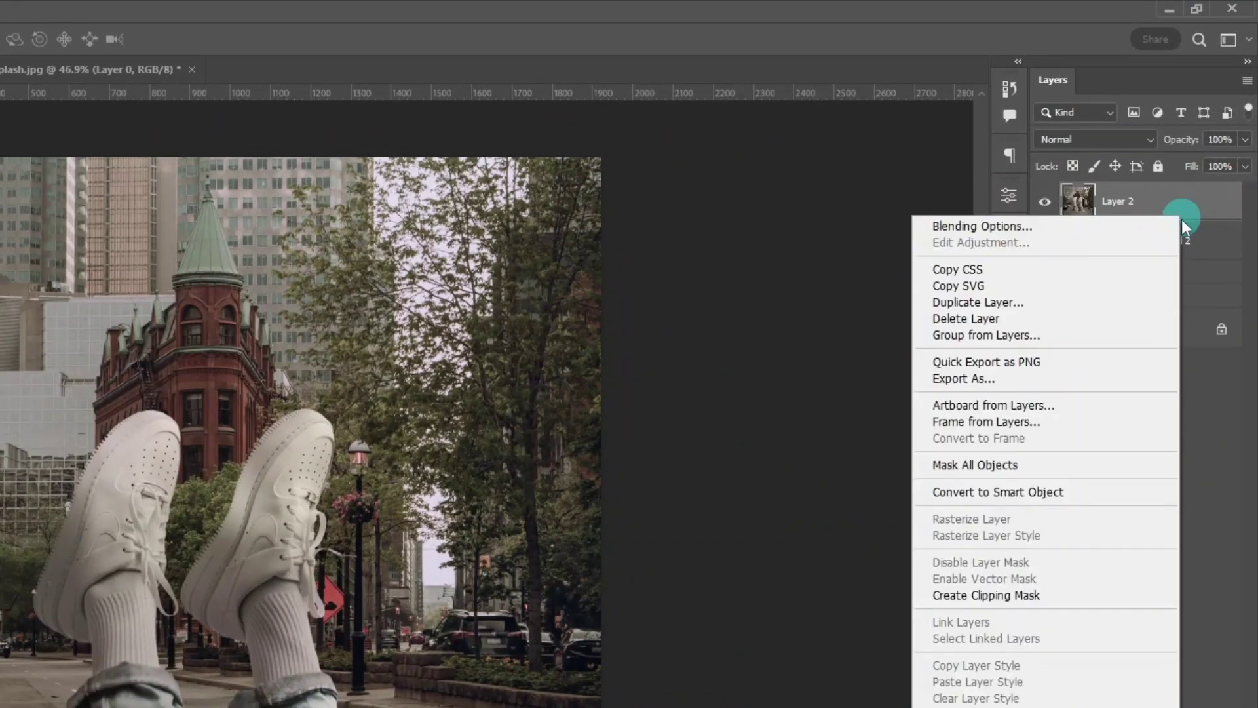
{"action": "left_click", "coordinate": [1083, 493]}
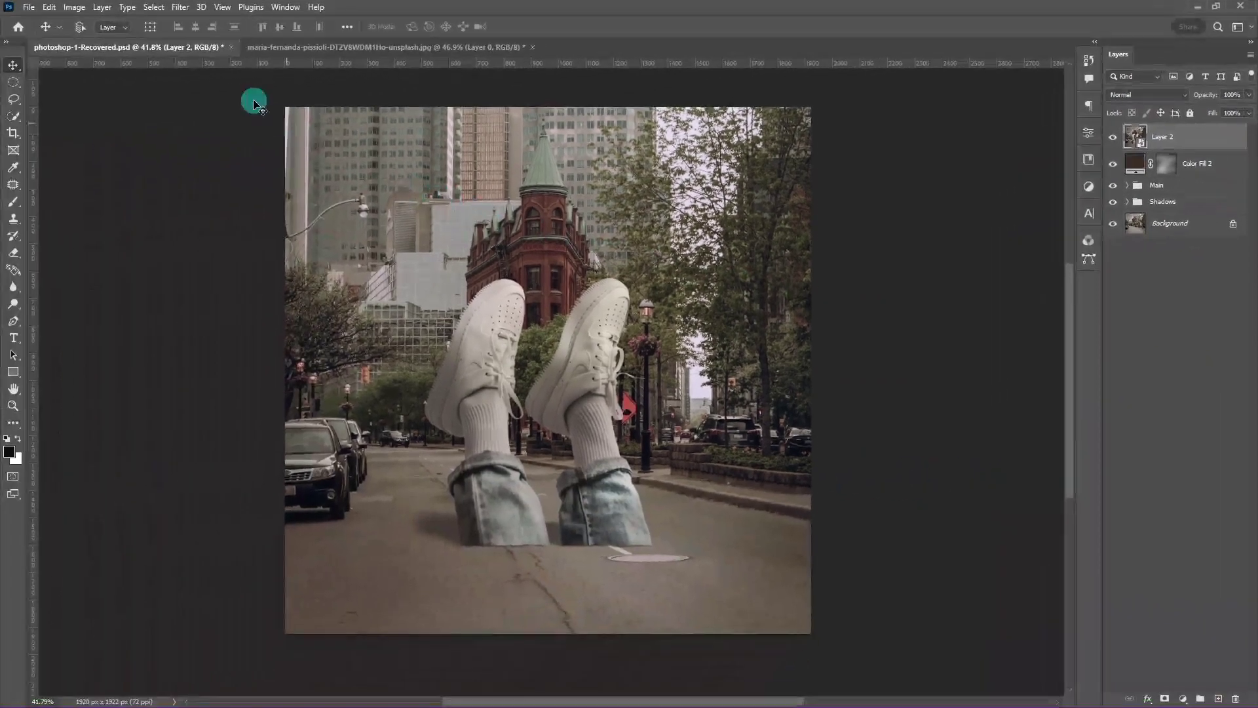
{"action": "left_click", "coordinate": [179, 7]}
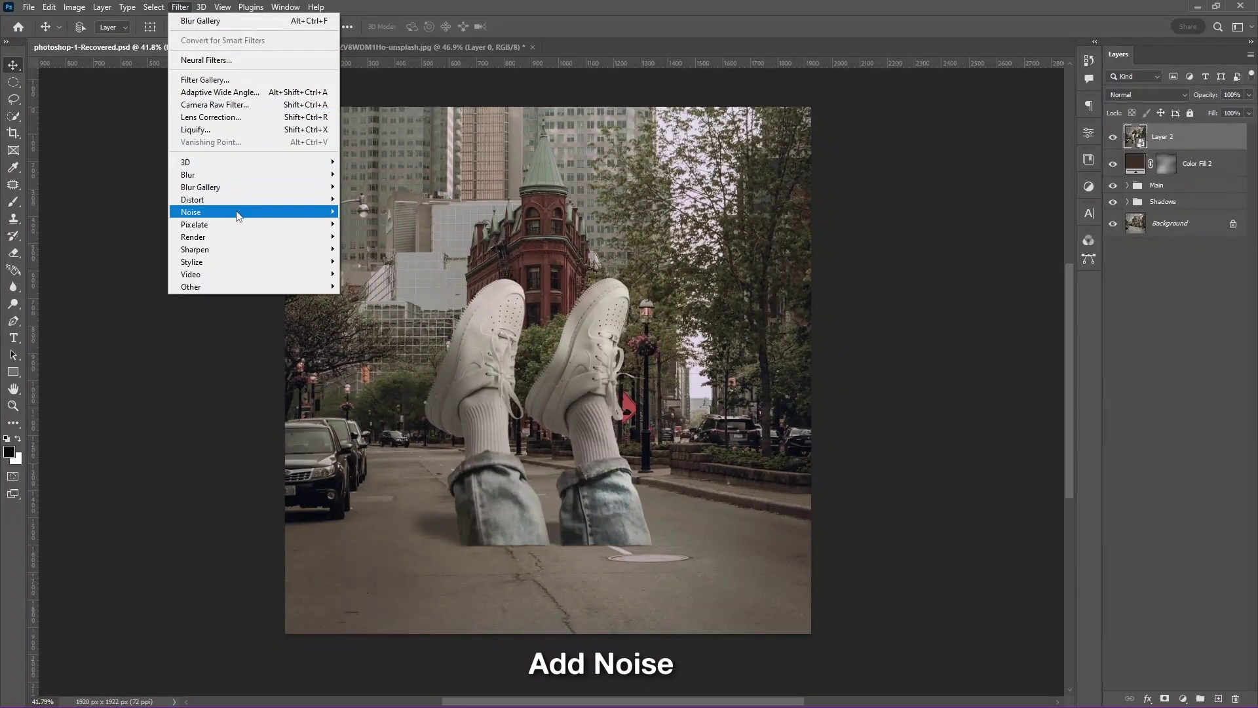
{"action": "mouse_move", "coordinate": [190, 212]}
{"action": "left_click", "coordinate": [370, 212]}
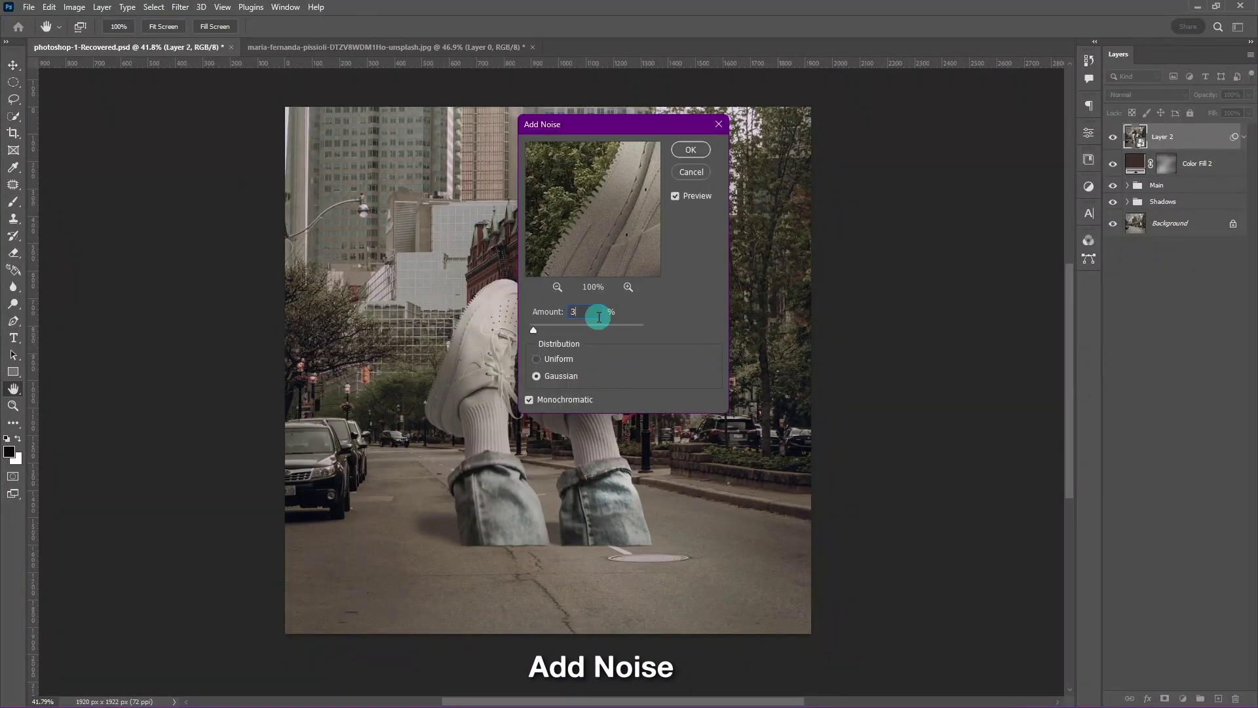
{"action": "left_click", "coordinate": [692, 151]}
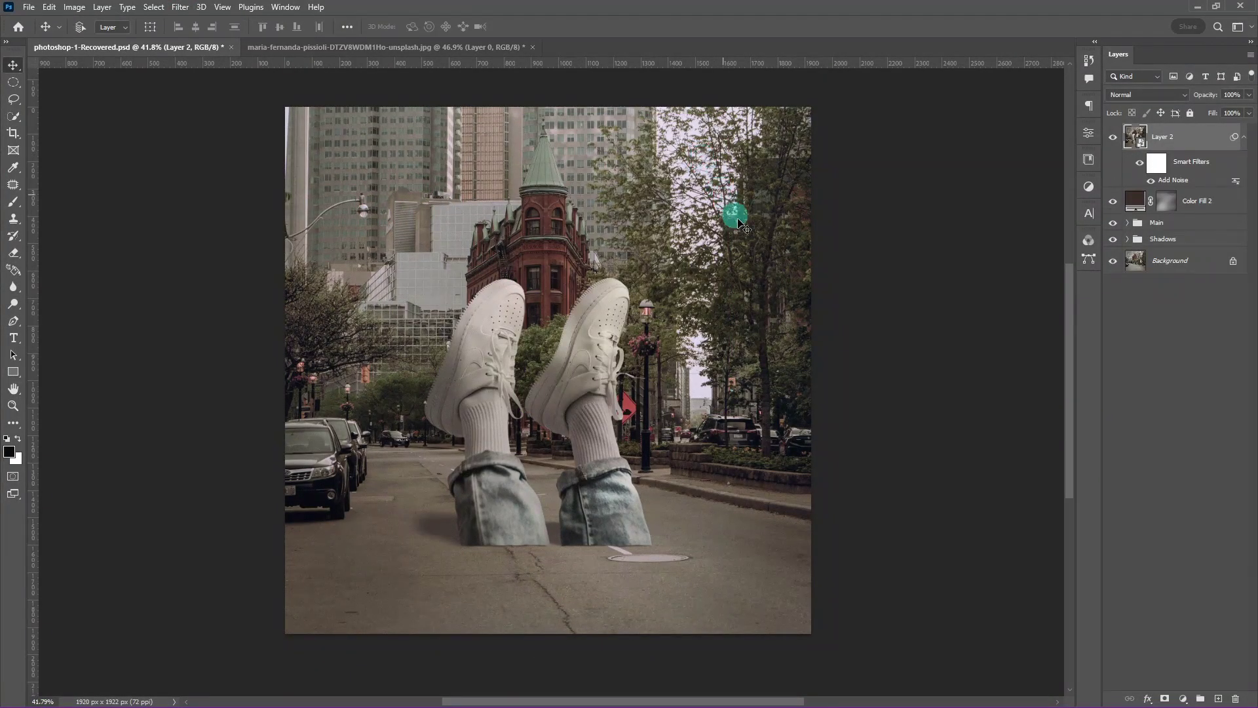
Add a Curves 1 layer on top, lowering the shadows and adding an upper-midtone point for contrast.
{"action": "left_click", "coordinate": [1183, 699]}
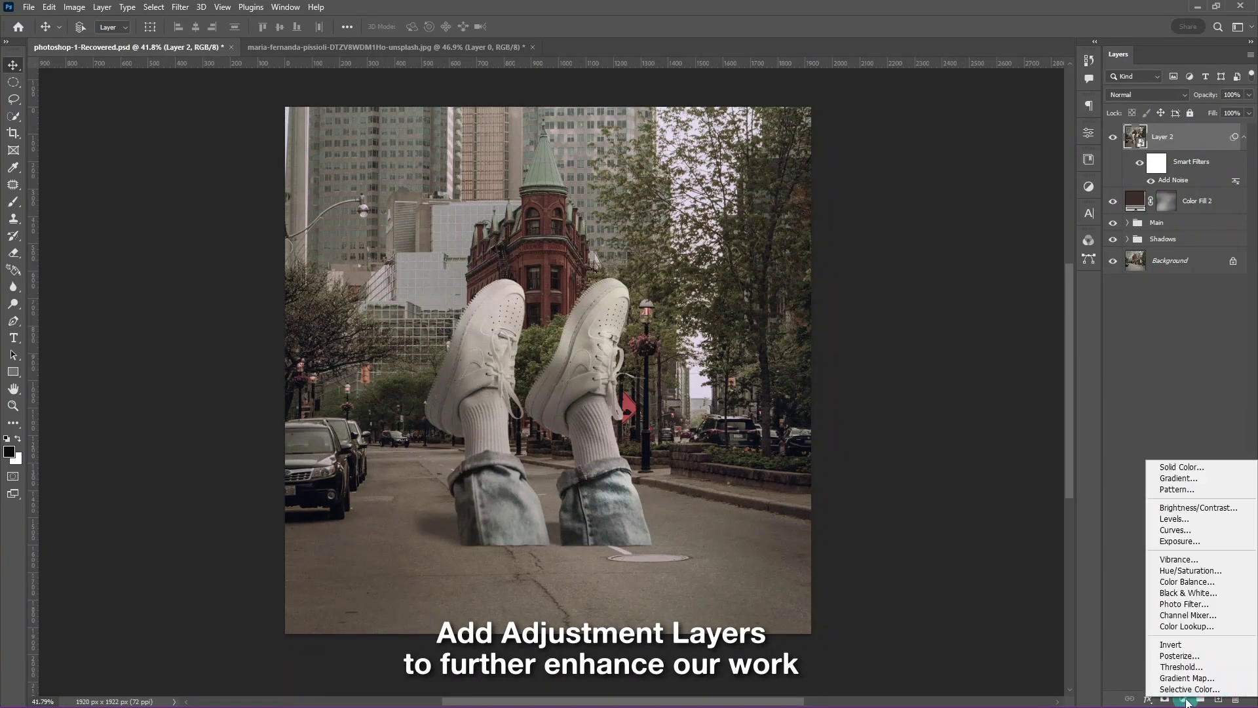
{"action": "left_click", "coordinate": [1175, 529]}
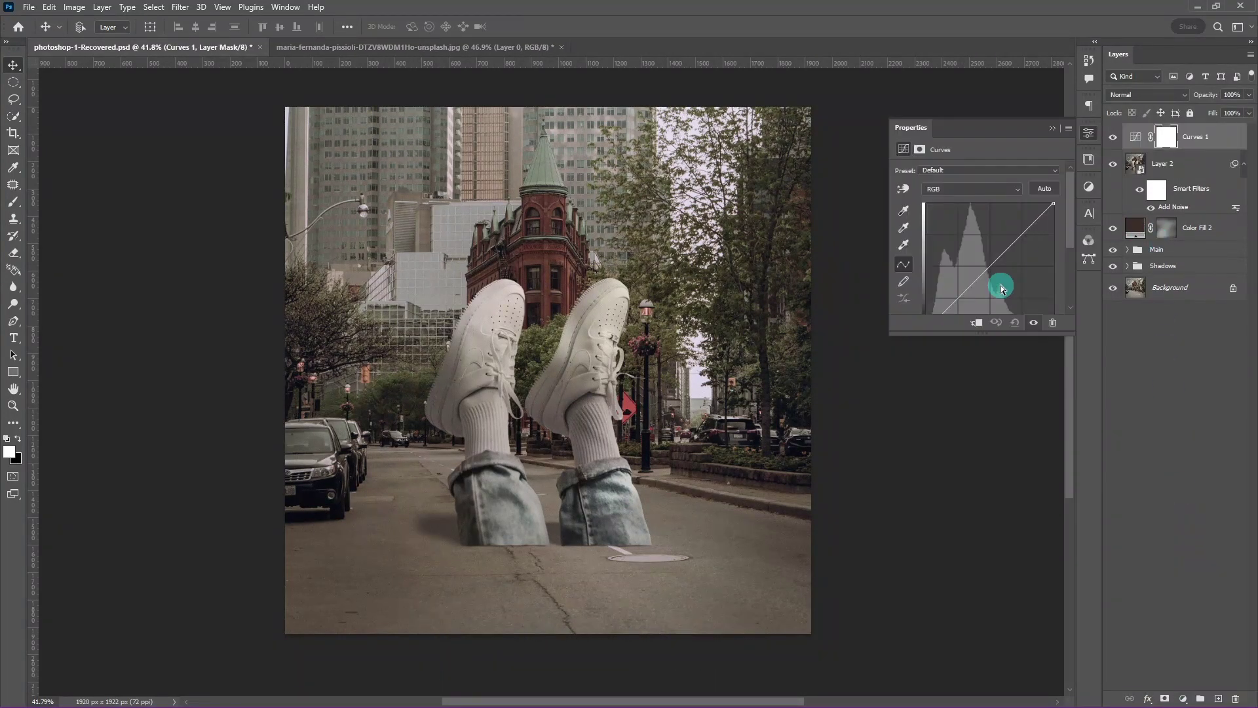
{"action": "left_click_drag", "start_coordinate": [1068, 243], "coordinate": [1068, 262]}
{"action": "left_click_drag", "start_coordinate": [938, 277], "coordinate": [939, 281]}
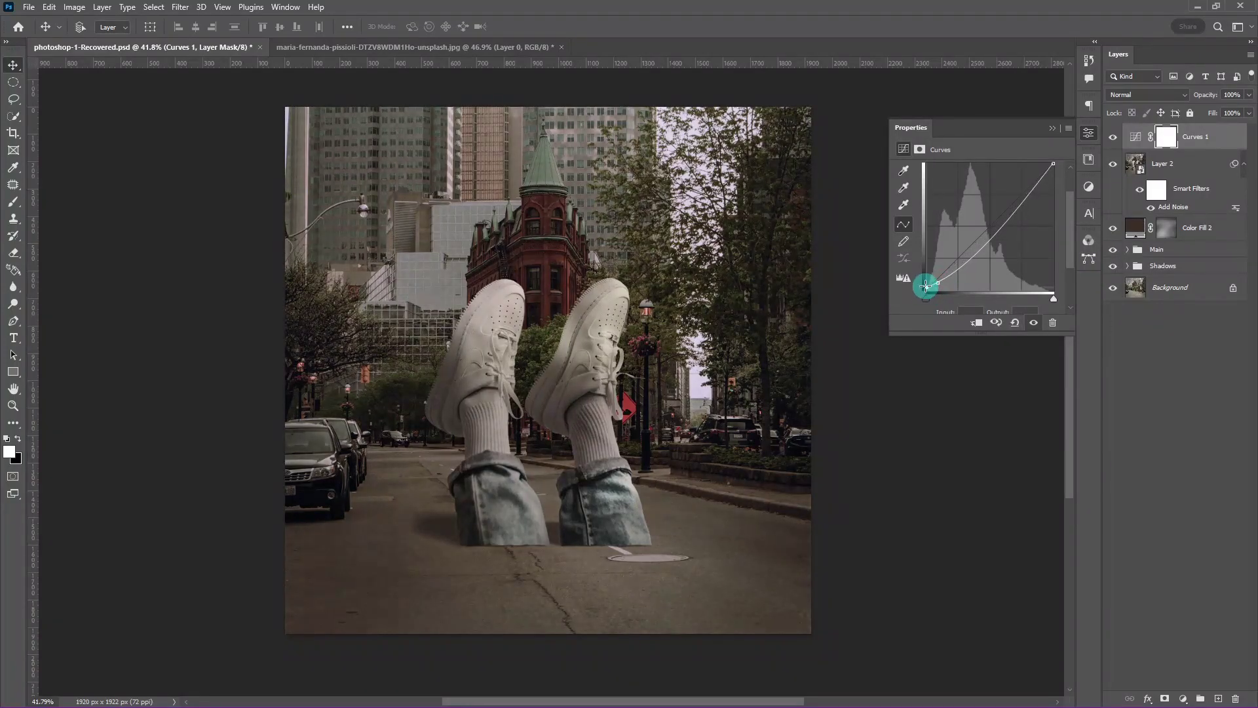
{"action": "left_click", "coordinate": [1016, 203]}
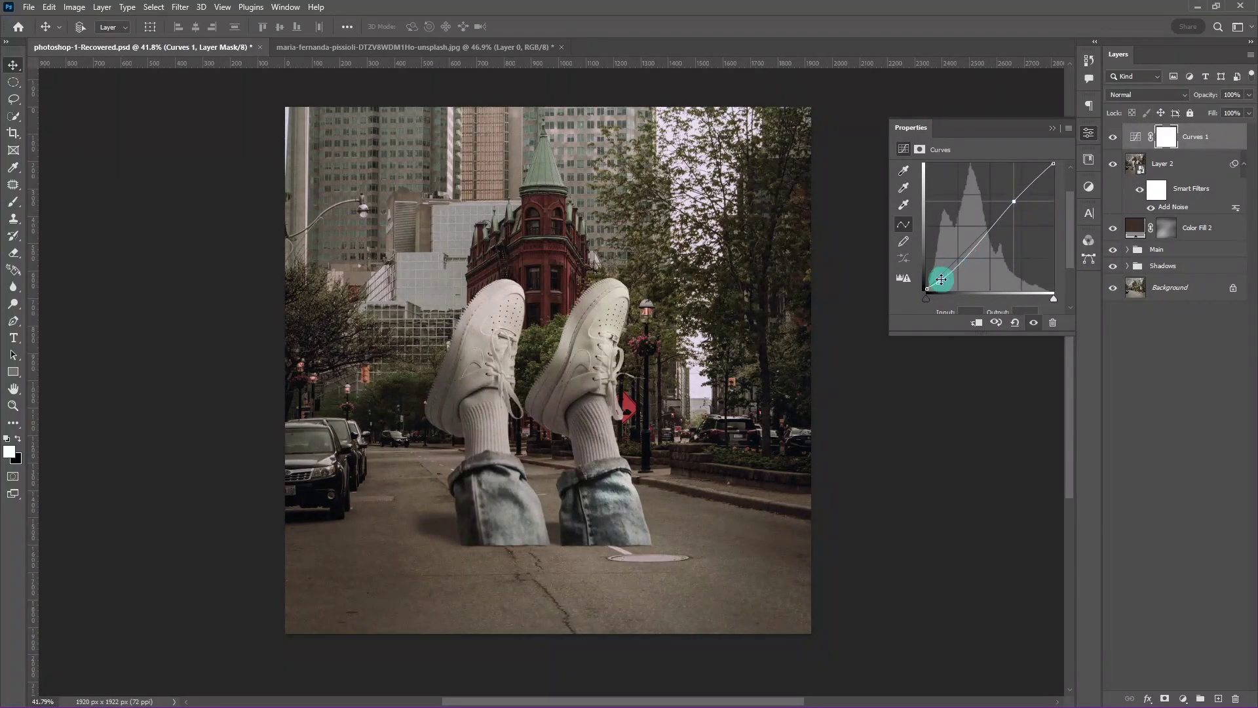
{"action": "left_click_drag", "start_coordinate": [941, 280], "coordinate": [938, 280]}
{"action": "left_click", "coordinate": [1053, 128]}
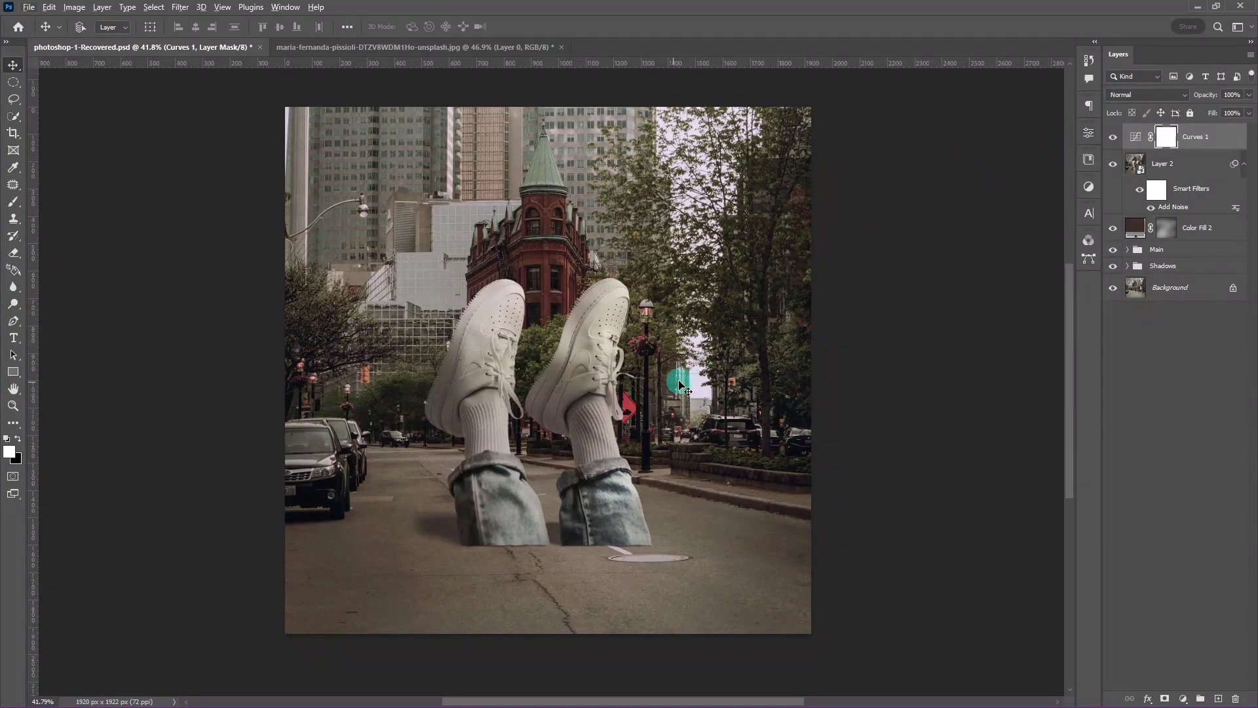
{"action": "scroll", "coordinate": [287, 524], "scroll_direction": "up", "scroll_amount": 2}
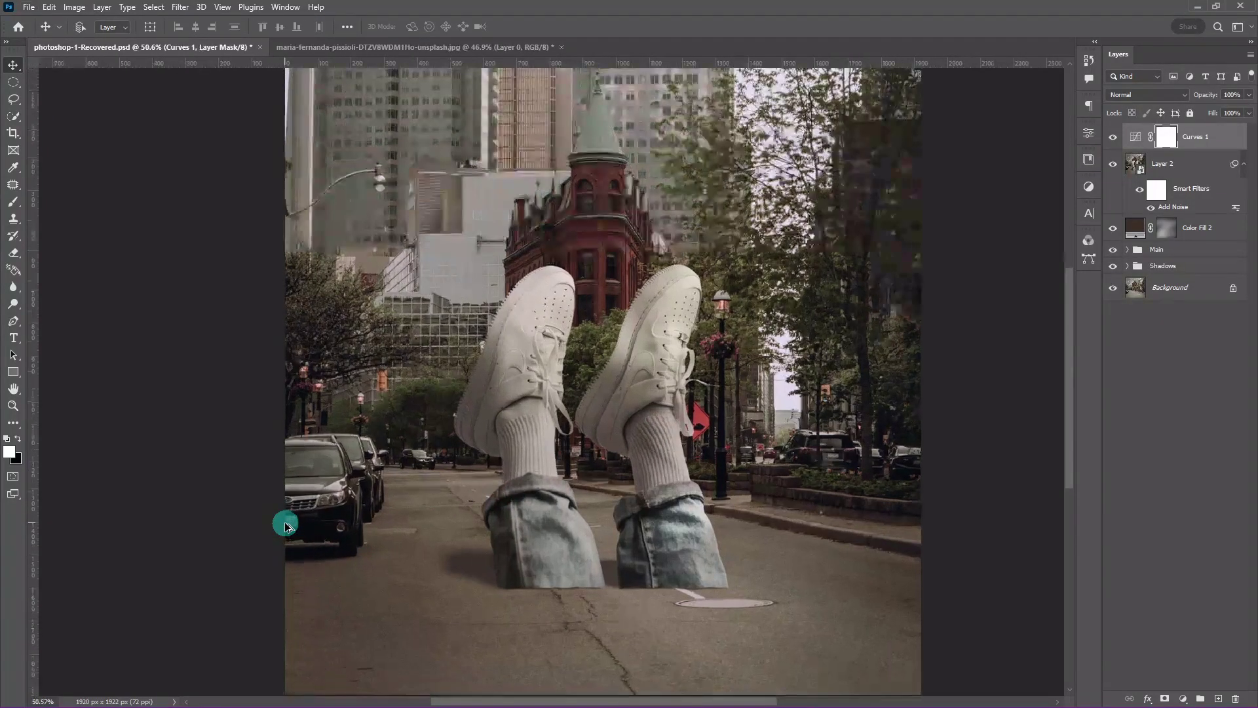
{"action": "scroll", "coordinate": [497, 458], "scroll_direction": "up", "scroll_amount": 2}
{"action": "scroll", "coordinate": [564, 393], "scroll_direction": "up", "scroll_amount": 2}
{"action": "scroll", "coordinate": [541, 432], "scroll_direction": "up", "scroll_amount": 1}
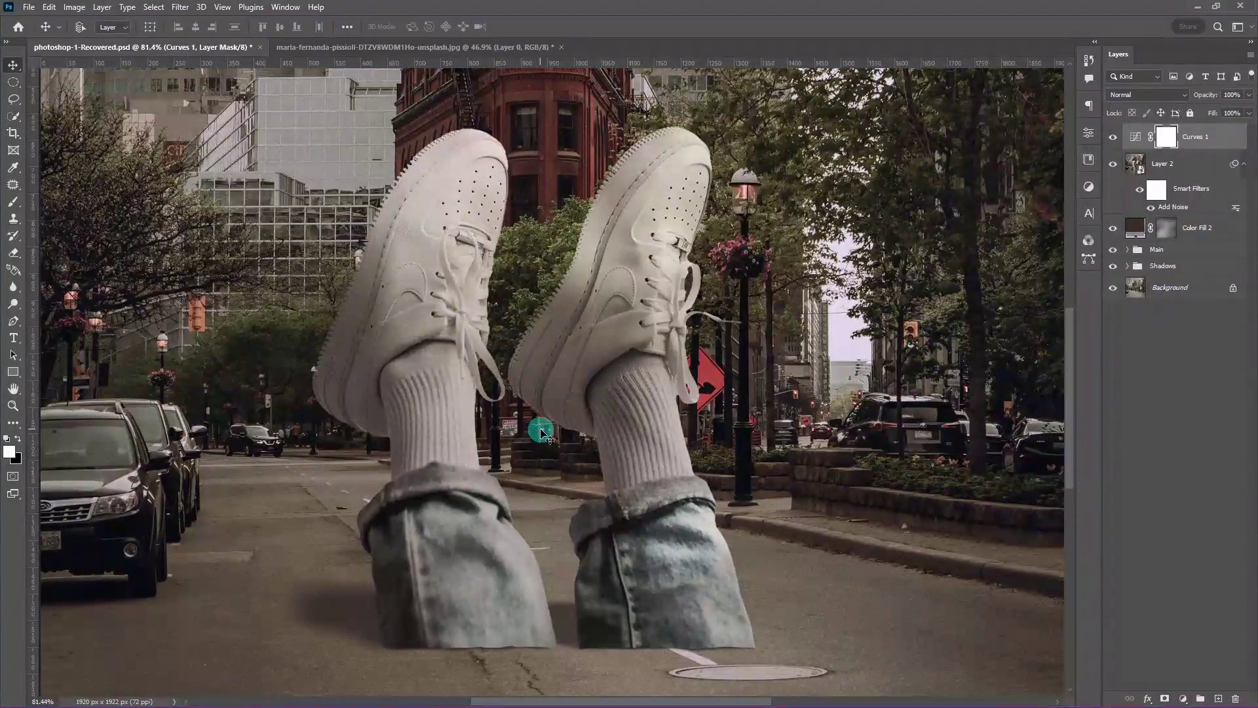